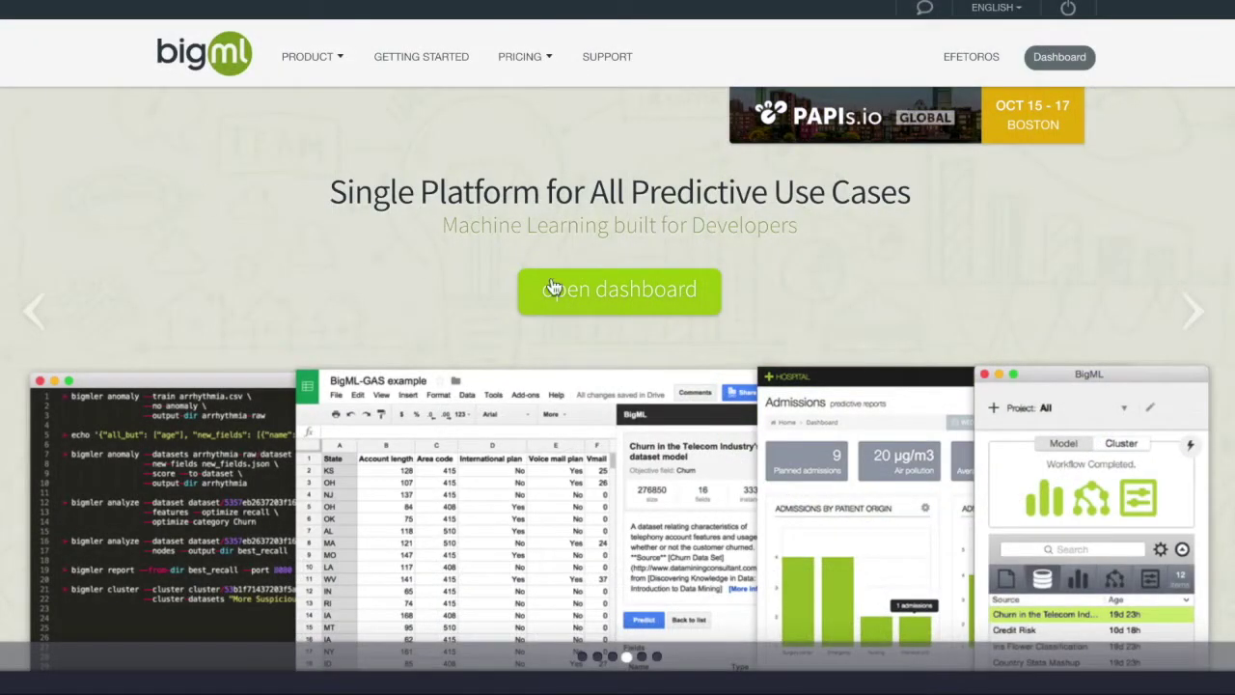
# From the dashboard, upload Avg_info_deafult_loans_joined.csv from the Desktop as a new source.
pyautogui.click(640, 293)
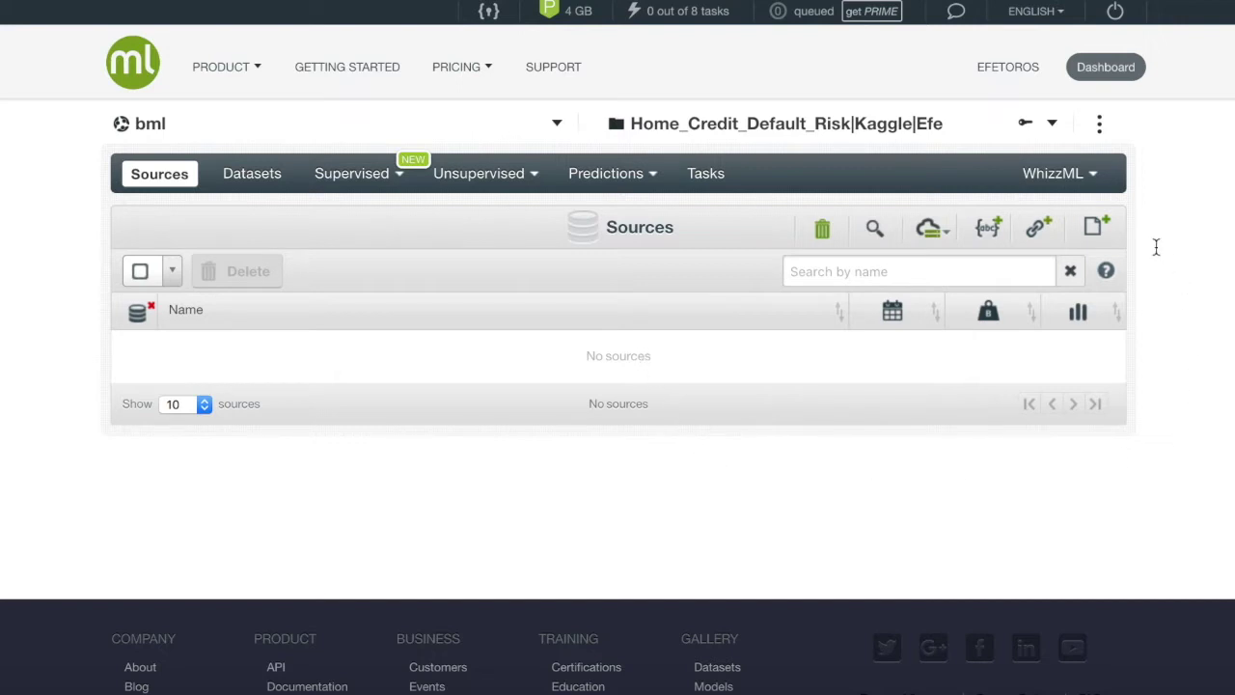
pyautogui.click(1096, 227)
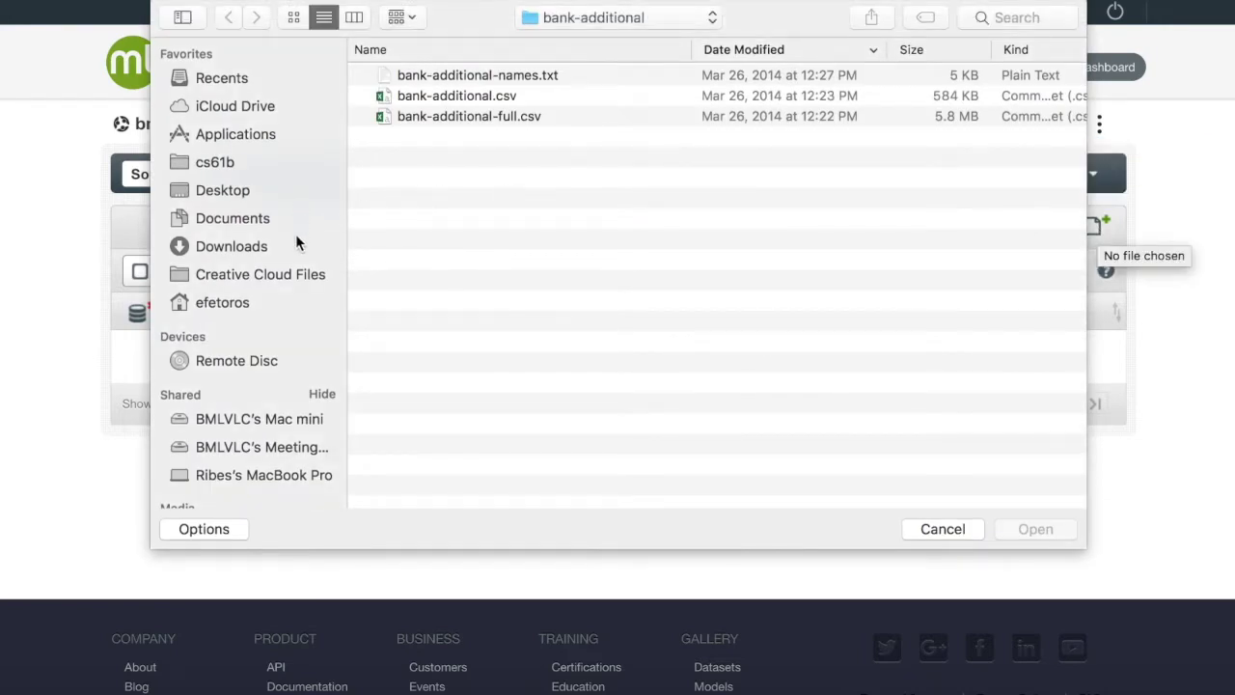
pyautogui.click(283, 185)
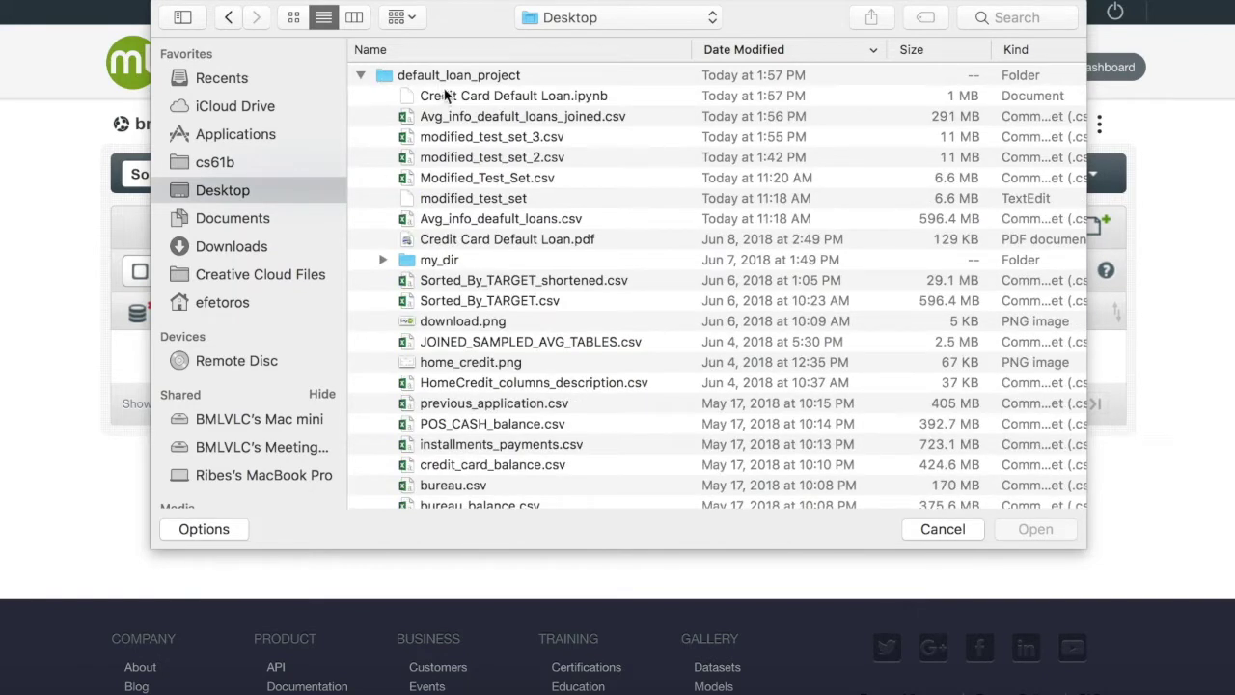
pyautogui.click(477, 116)
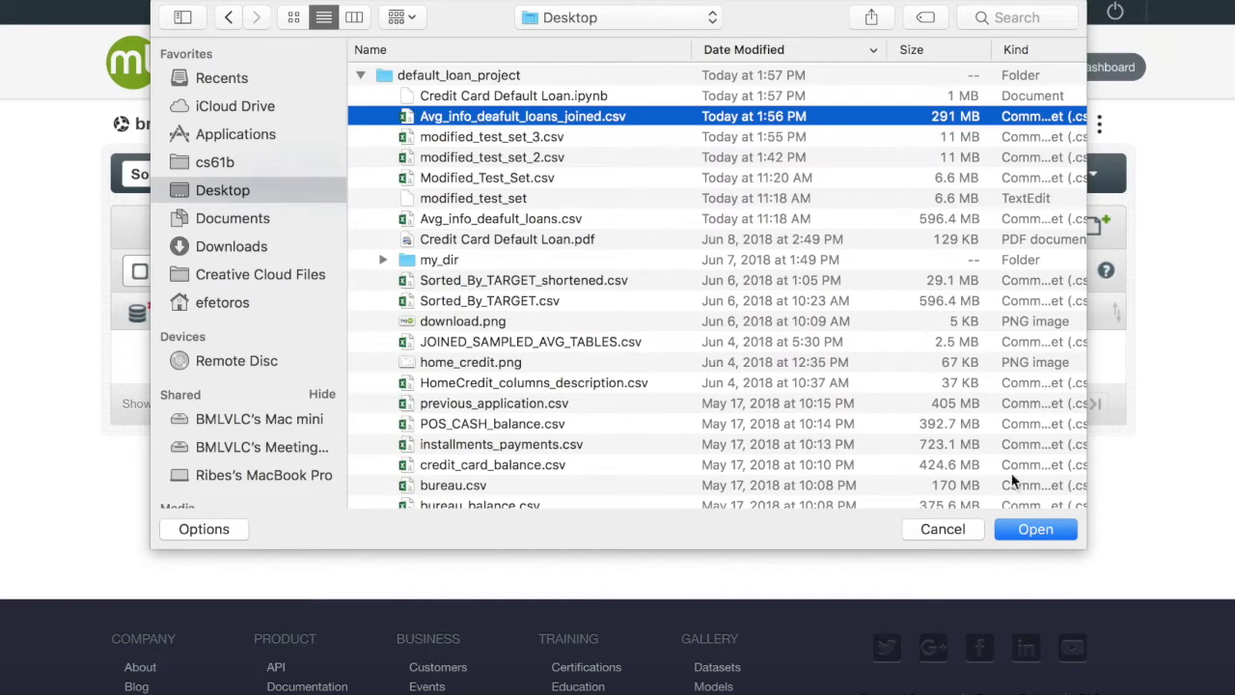
pyautogui.click(1041, 530)
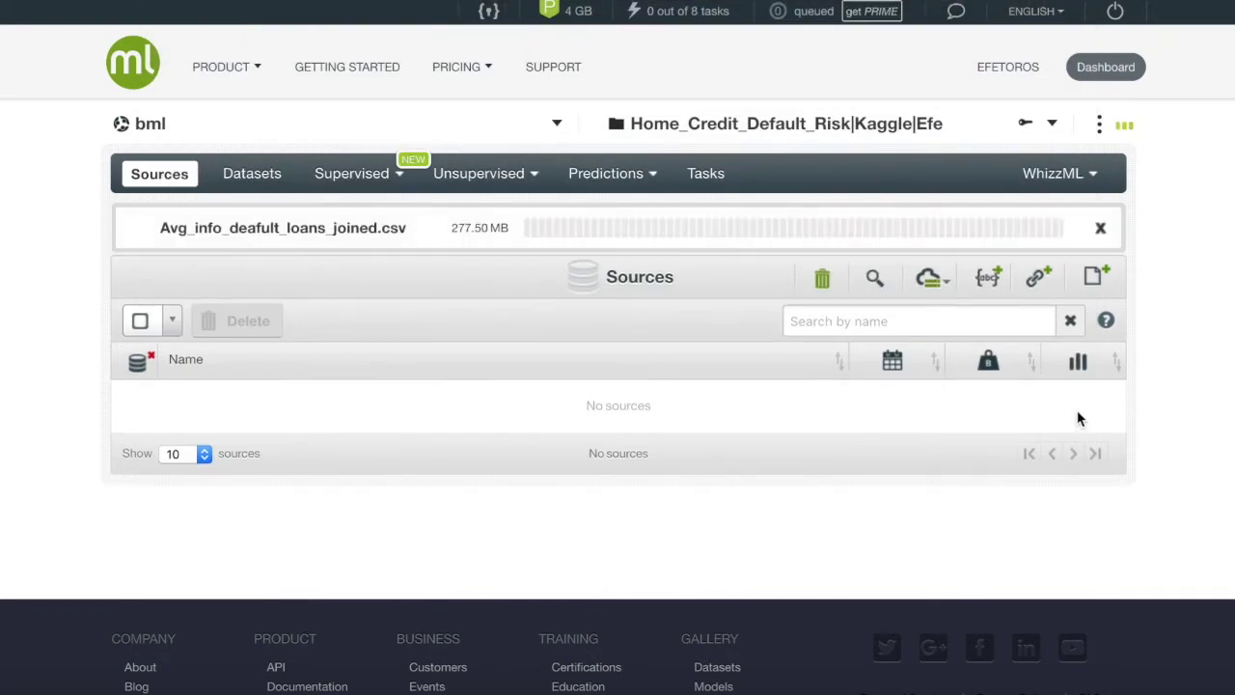
pyautogui.click(1095, 279)
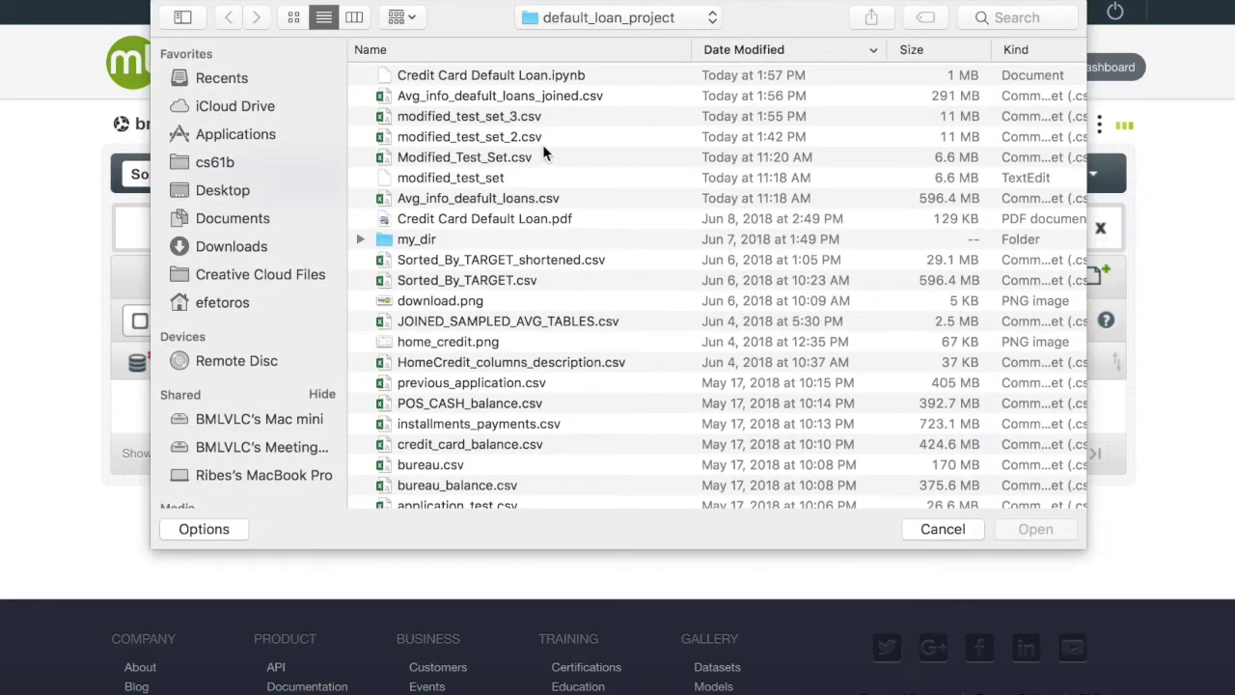
# Upload modified_test_set_3.csv as a second source and confirm both sources finished processing.
pyautogui.click(543, 116)
pyautogui.click(1047, 531)
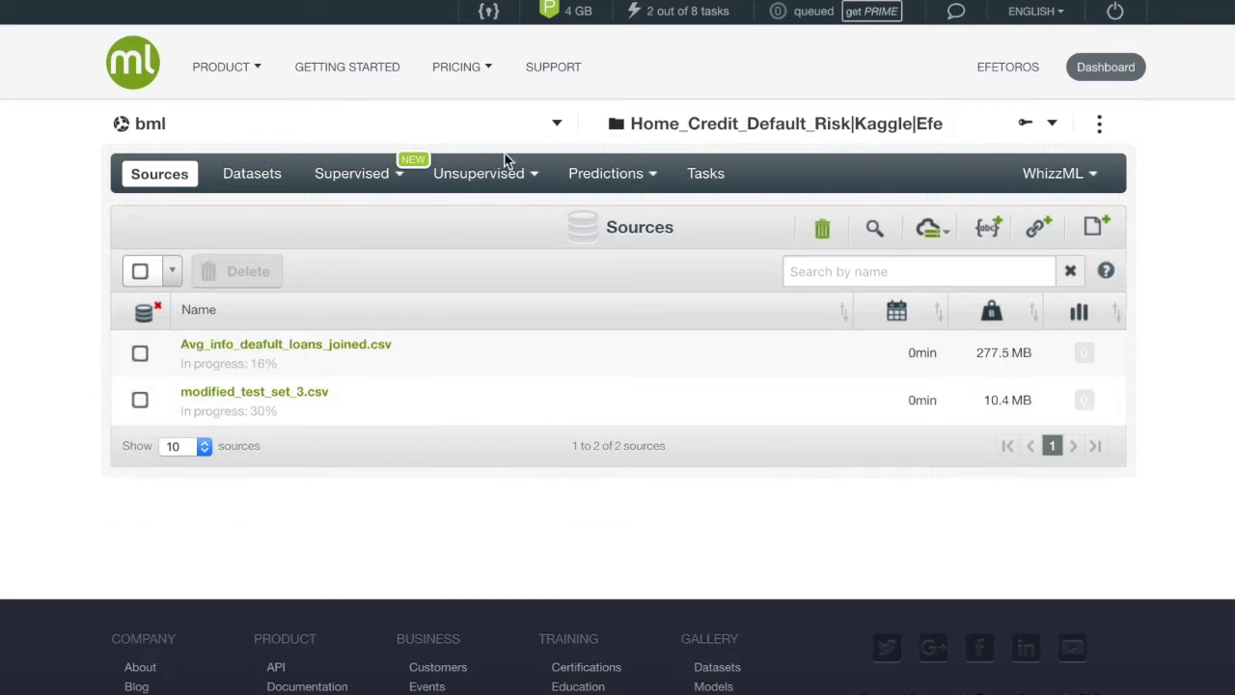
pyautogui.click(682, 14)
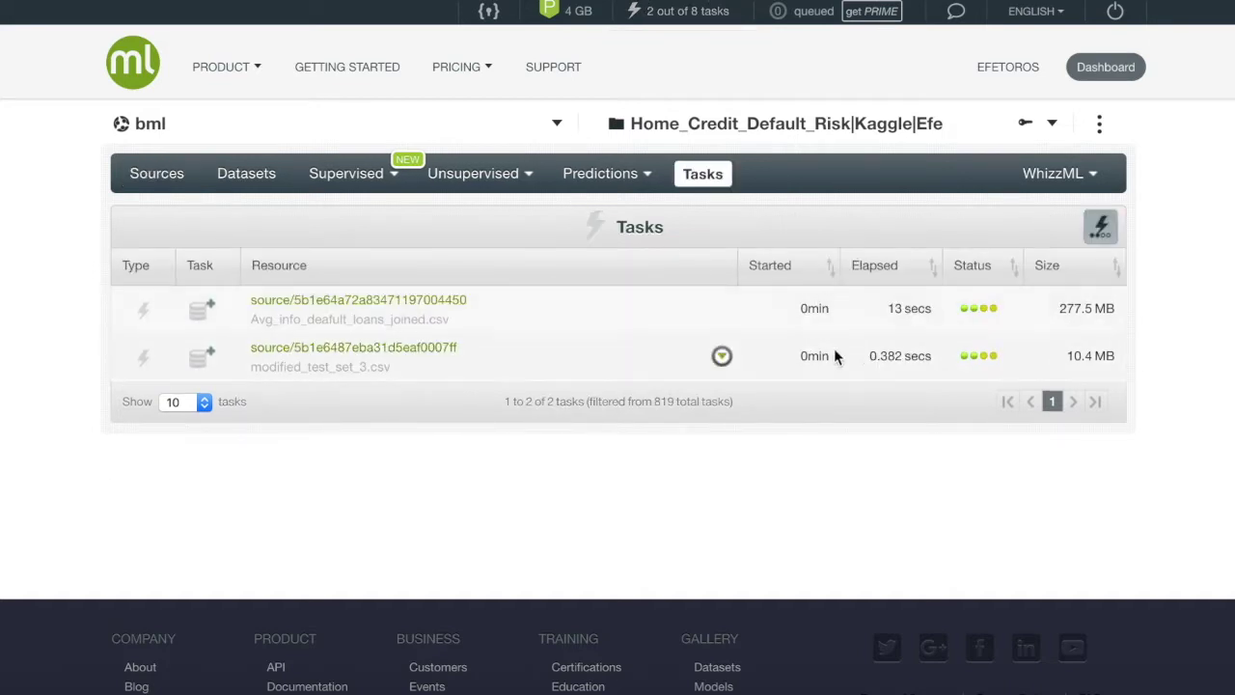
pyautogui.click(170, 184)
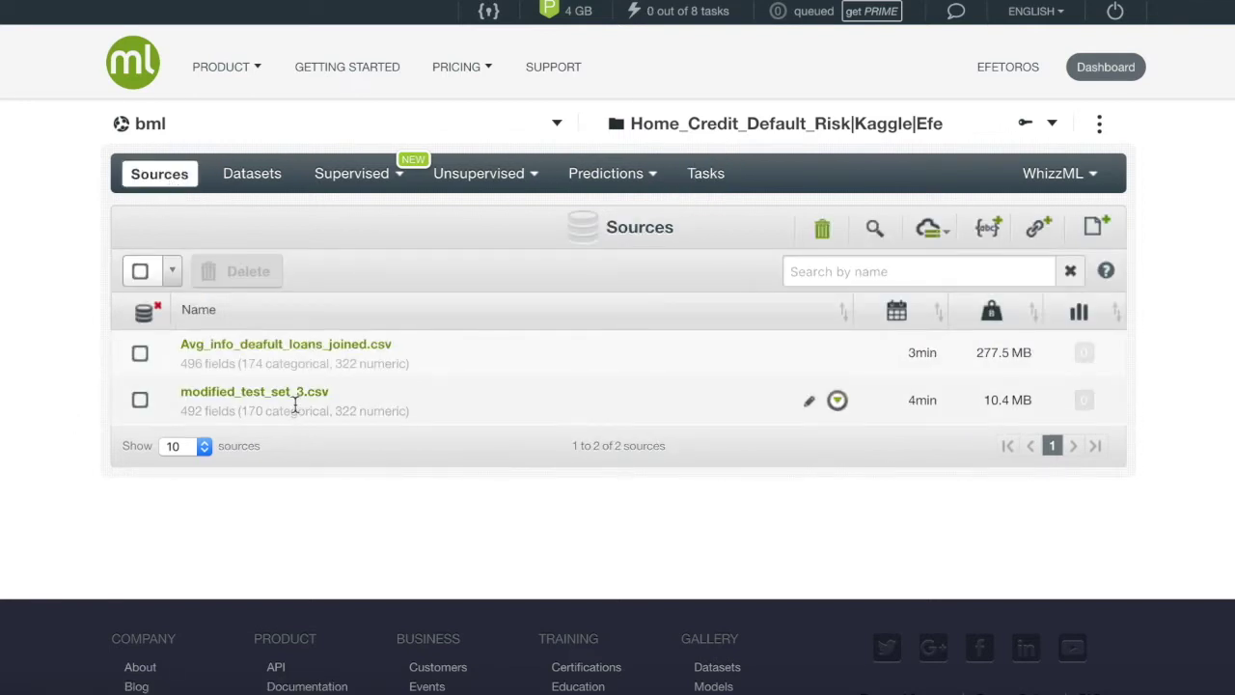
# Configure and create a dataset from the Avg_info_deafult_loans_joined.csv source, adjusting the size slider.
pyautogui.click(326, 350)
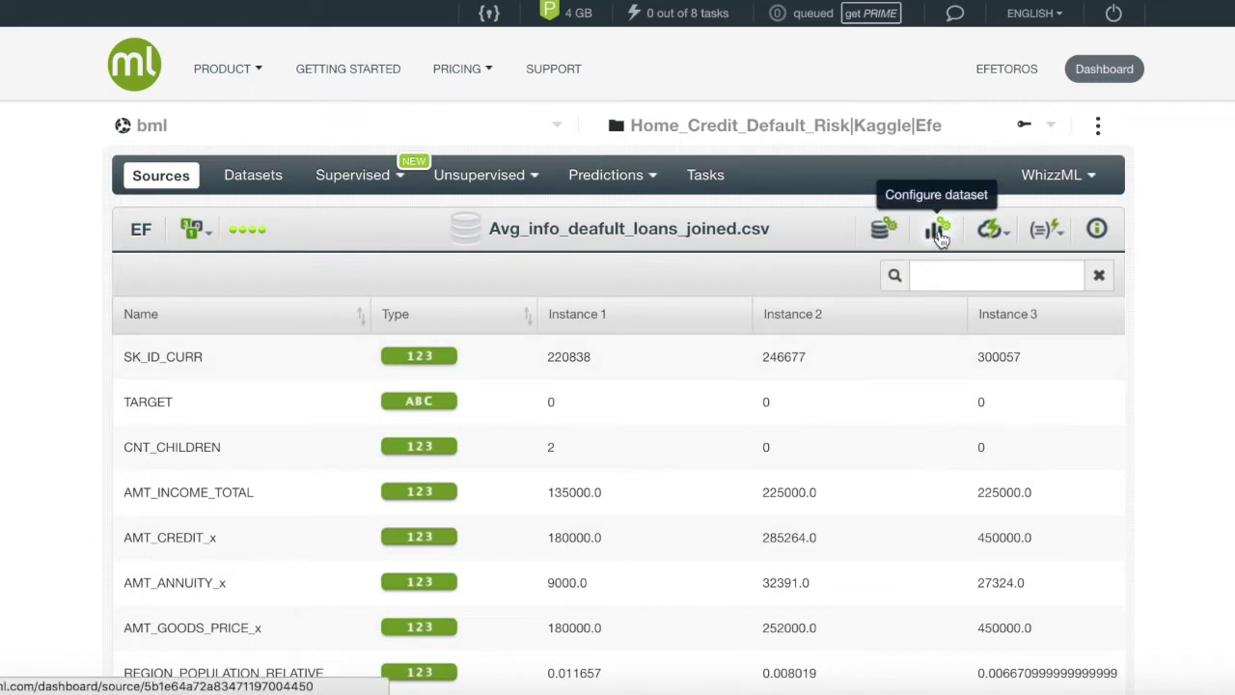
pyautogui.click(938, 232)
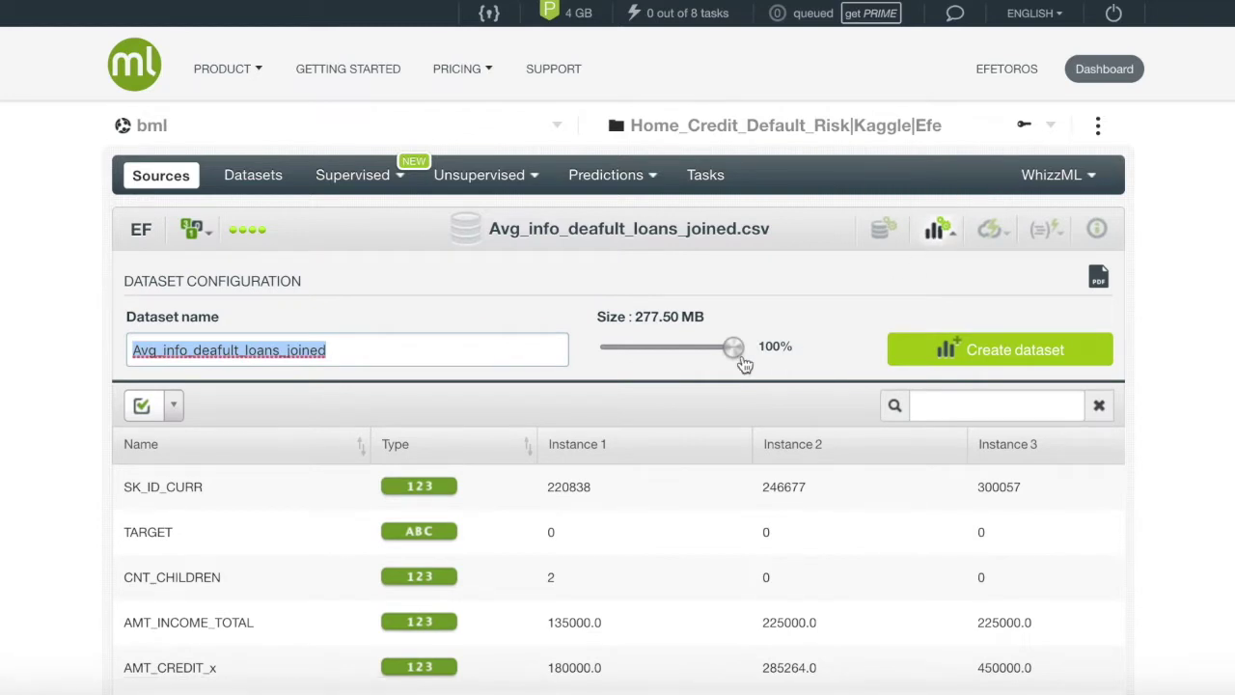
pyautogui.click(735, 351)
pyautogui.moveTo(735, 351)
pyautogui.mouseDown()
pyautogui.moveTo(605, 349)
pyautogui.moveTo(751, 348)
pyautogui.mouseUp()
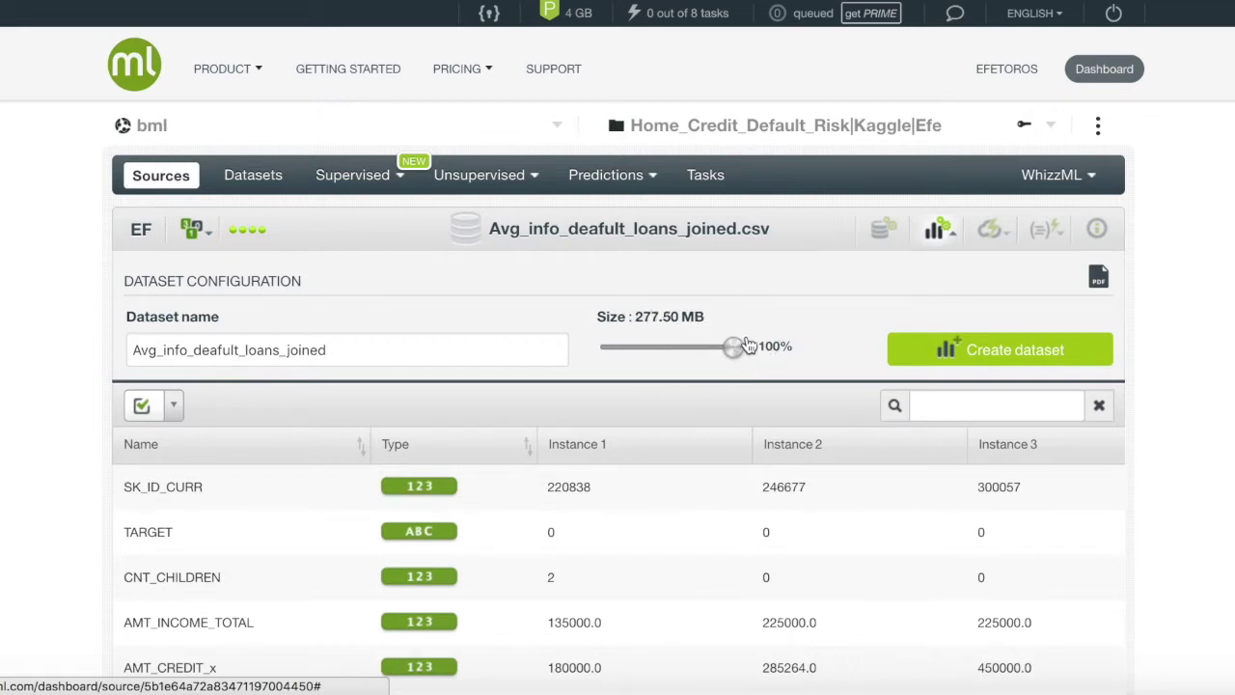
pyautogui.click(982, 349)
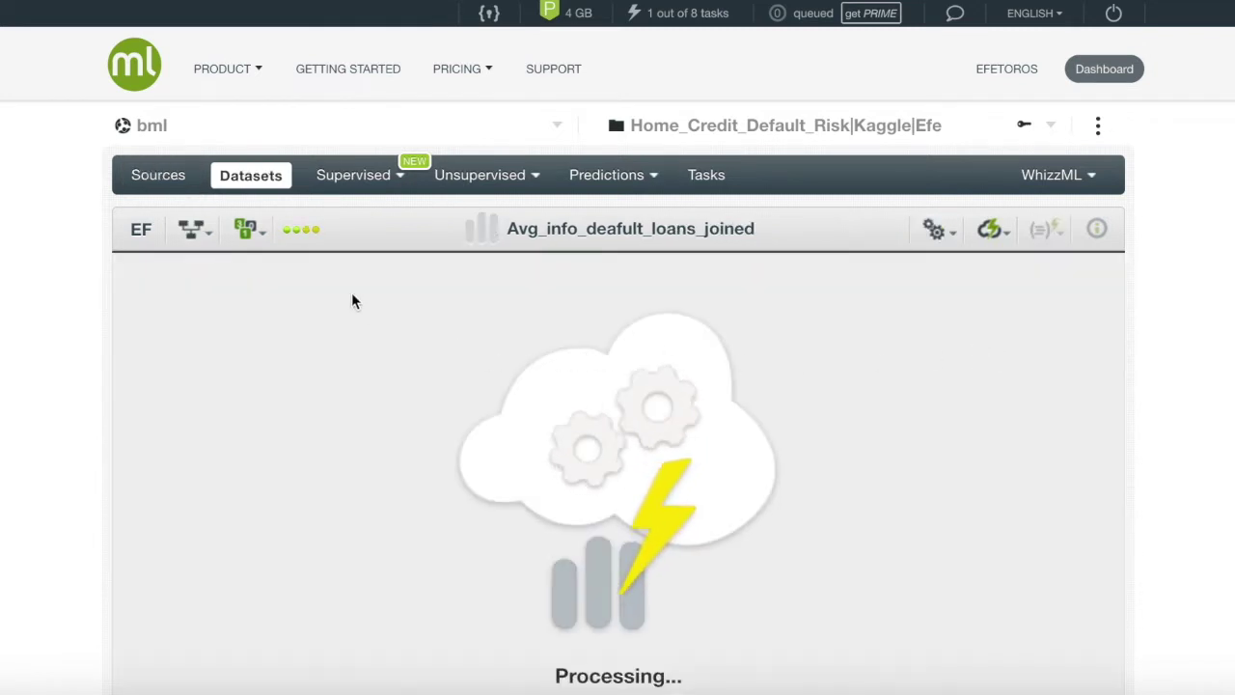
# Create a 1-click dataset from the modified_test_set_3.csv source.
pyautogui.click(183, 178)
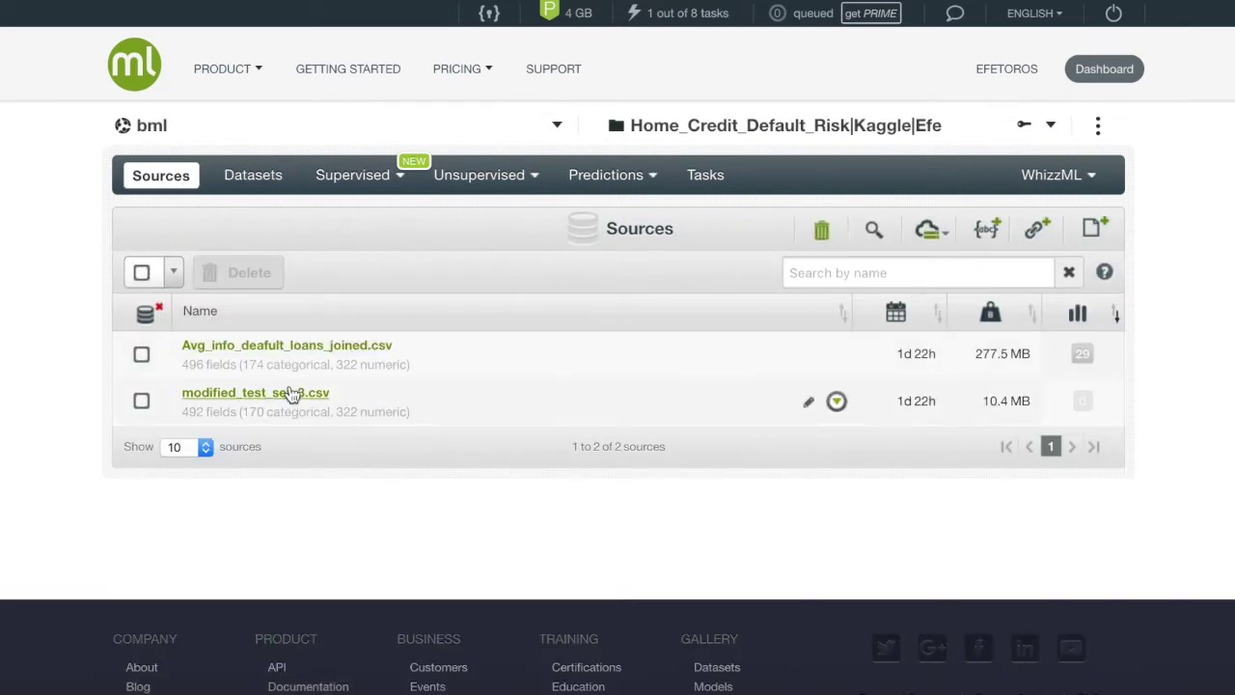
pyautogui.click(292, 395)
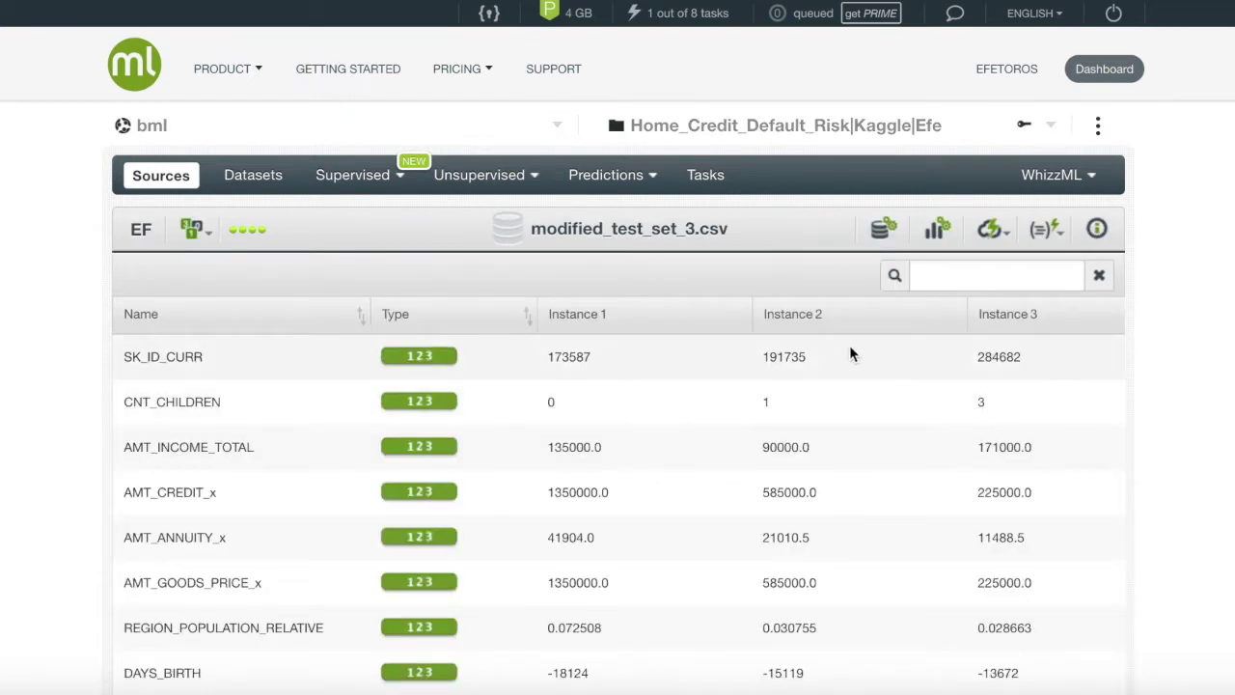
pyautogui.moveTo(989, 237)
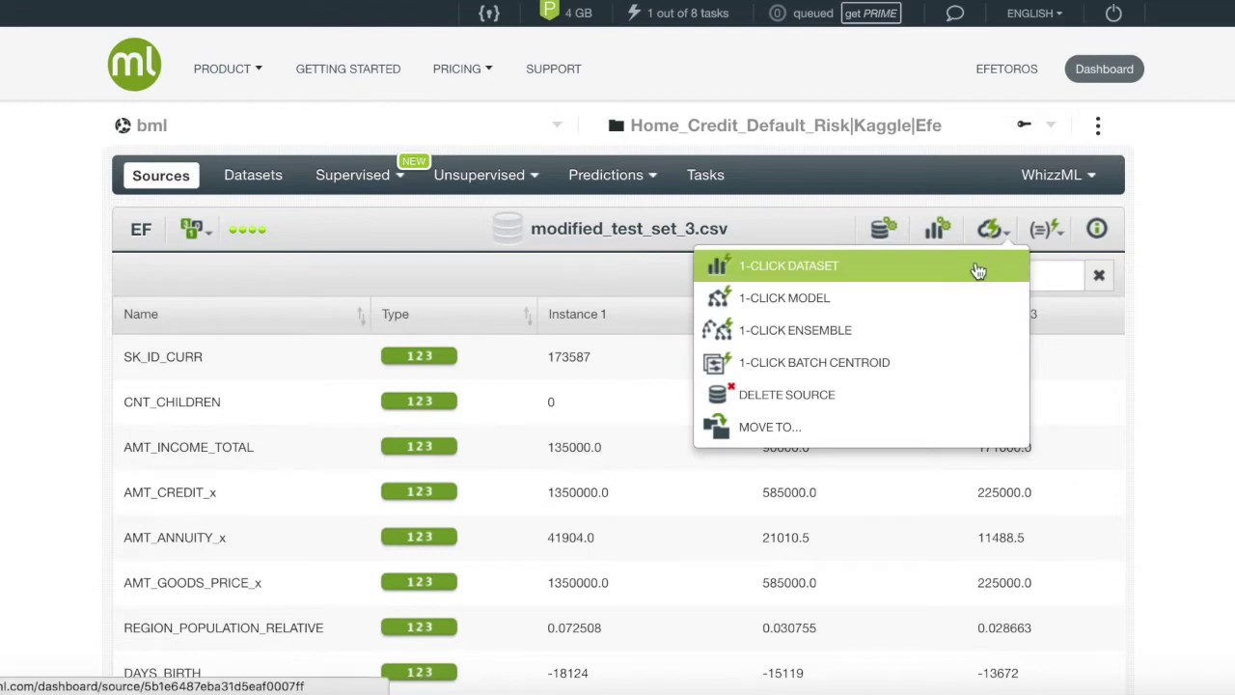
pyautogui.click(977, 267)
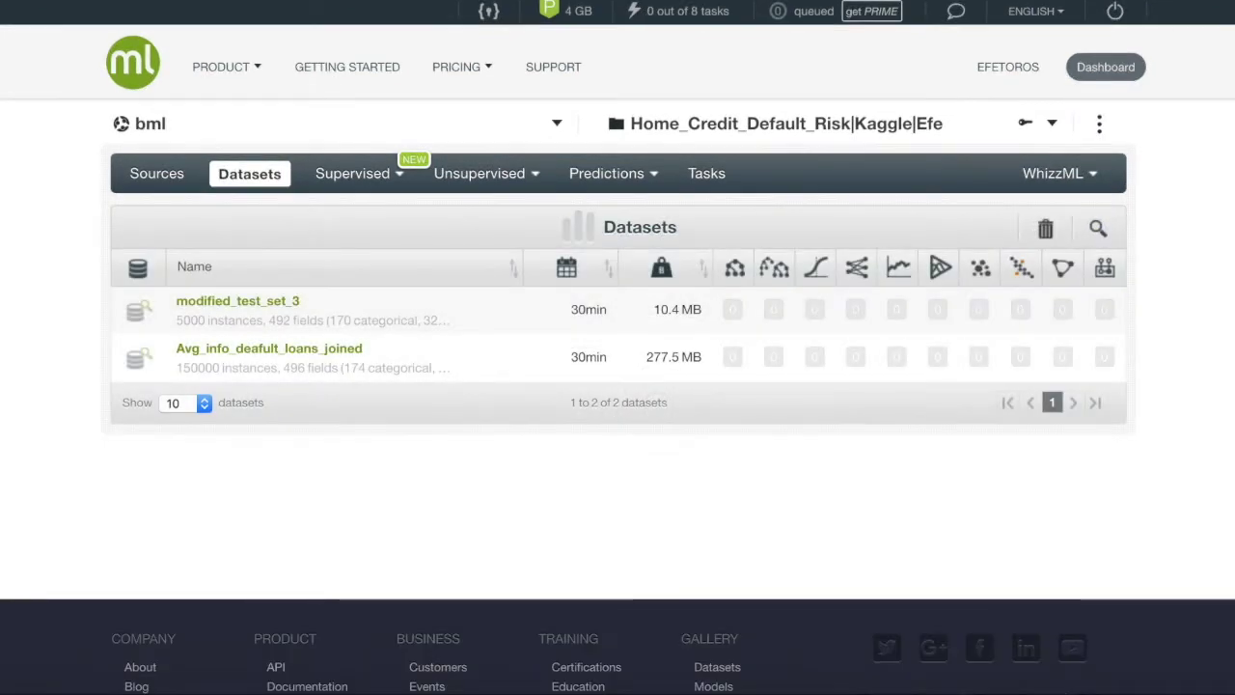
pyautogui.click(310, 349)
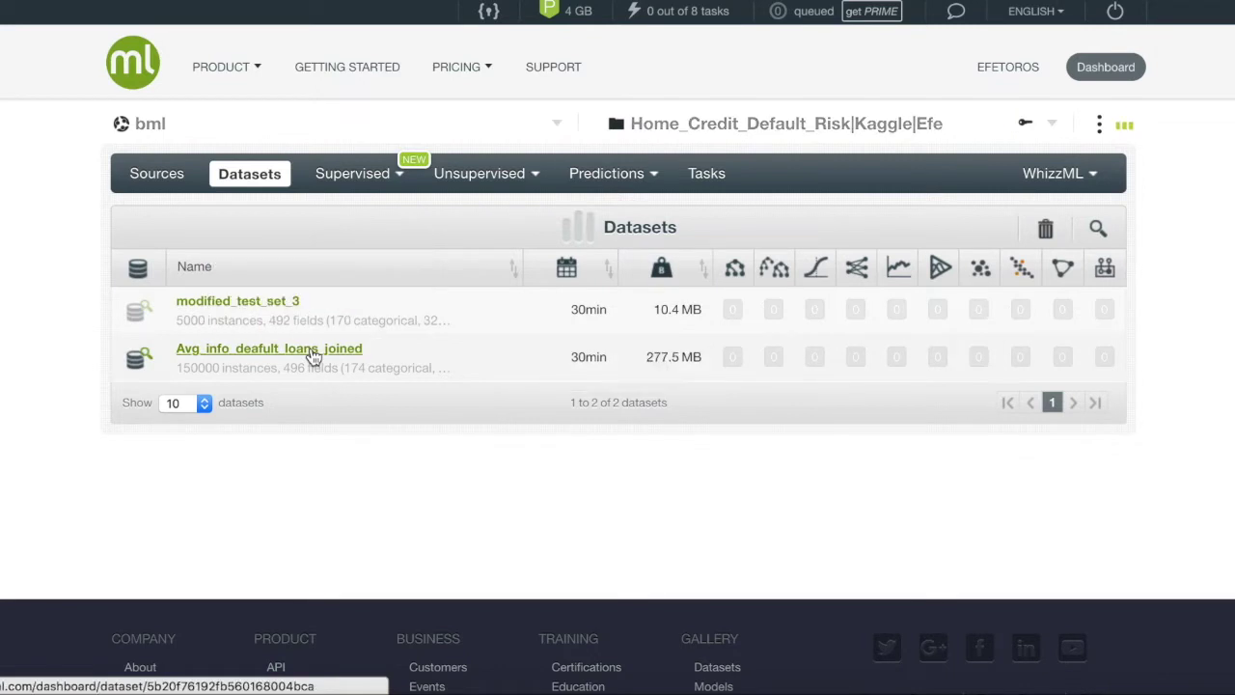
# Browse the loans dataset's fields, then set TARGET as the objective field and save.
pyautogui.click(312, 353)
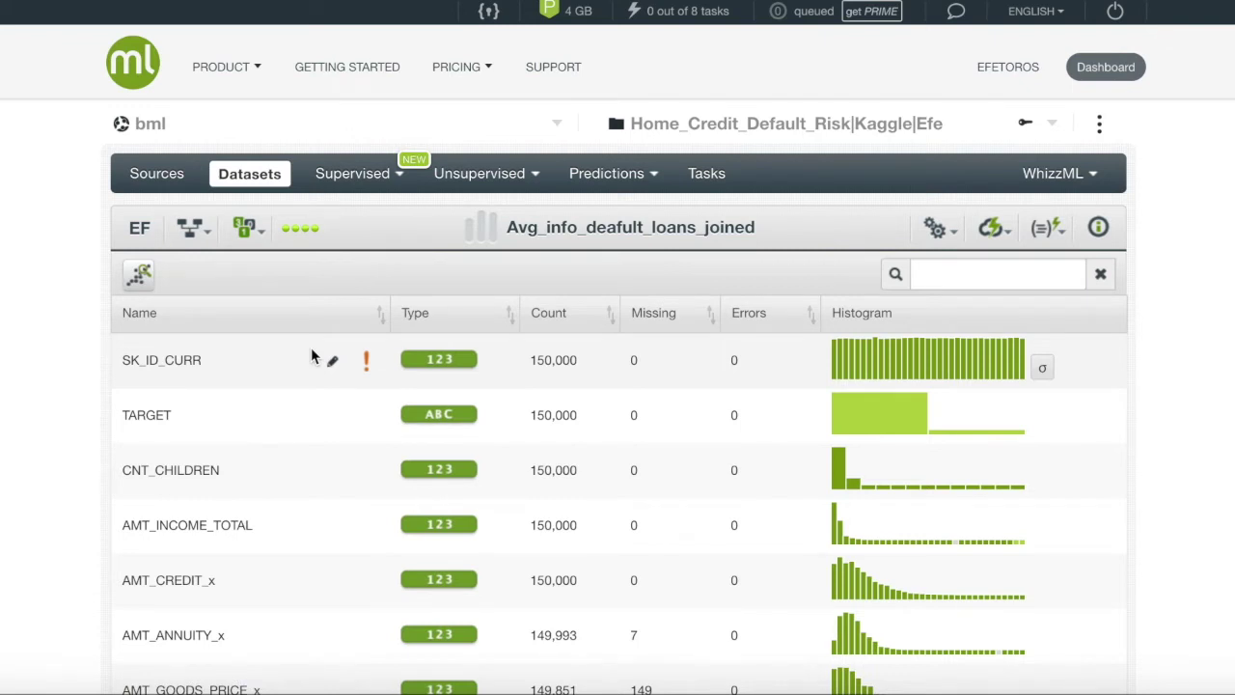
pyautogui.scroll(-2, 311, 357)
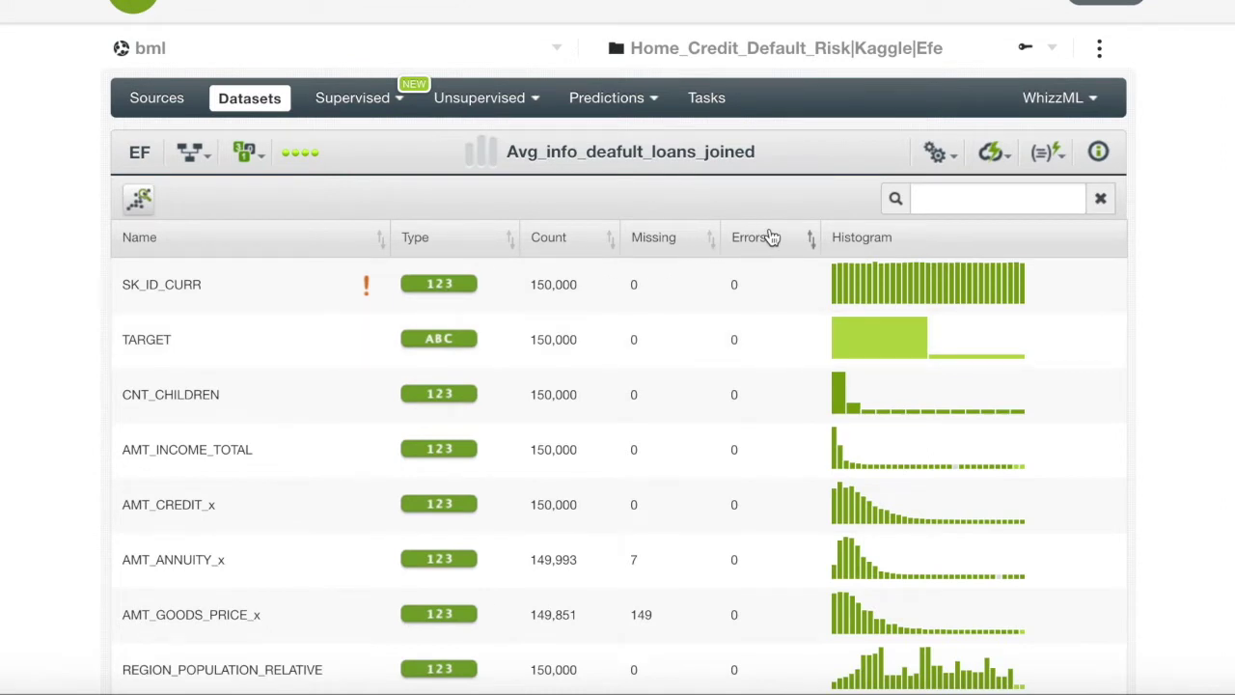
pyautogui.scroll(-1, 772, 238)
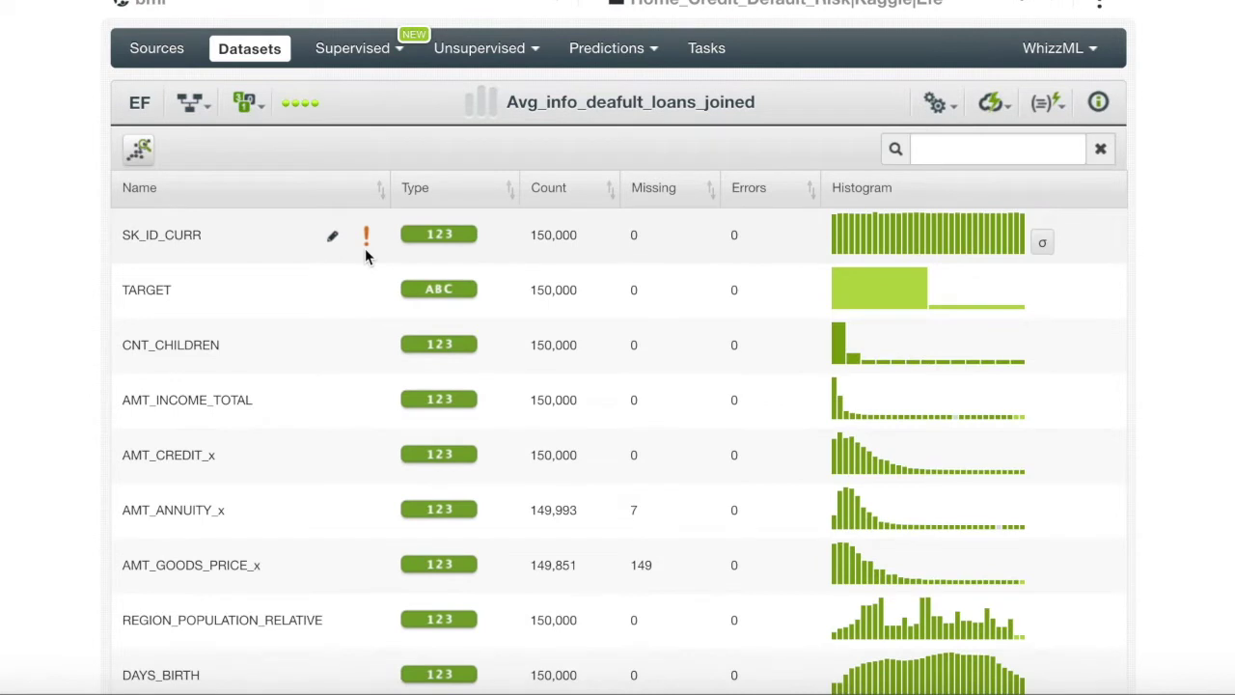
pyautogui.moveTo(365, 241)
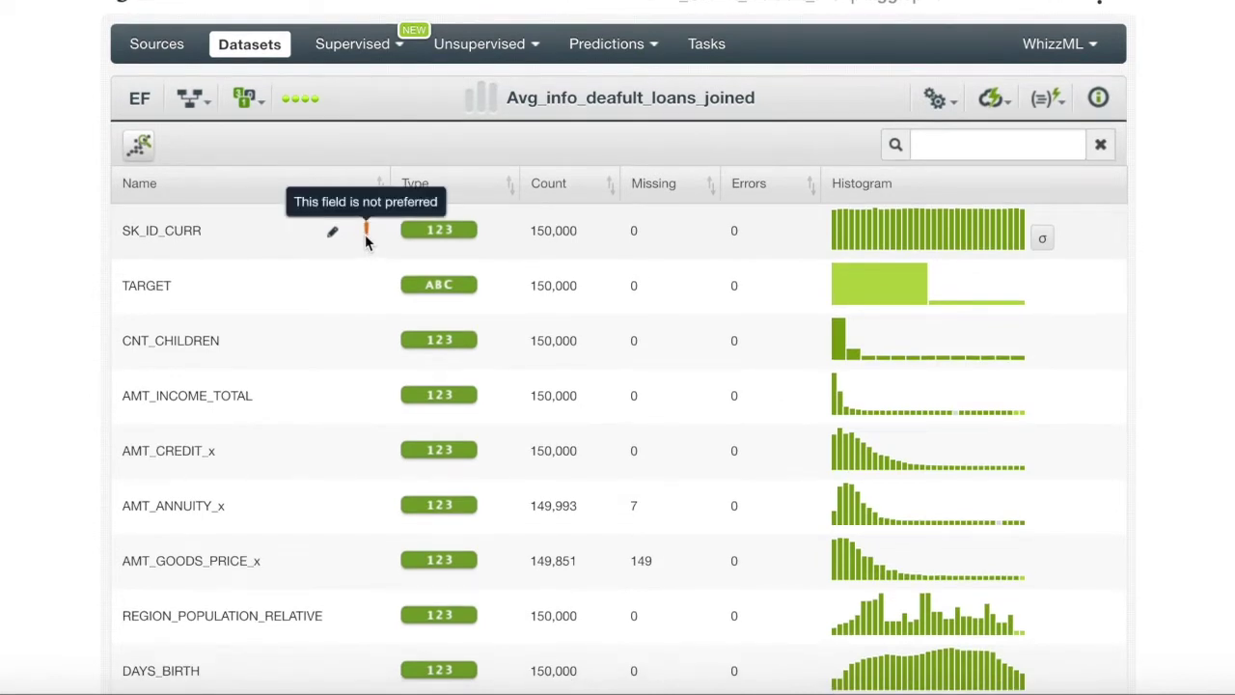
pyautogui.scroll(-4, 365, 241)
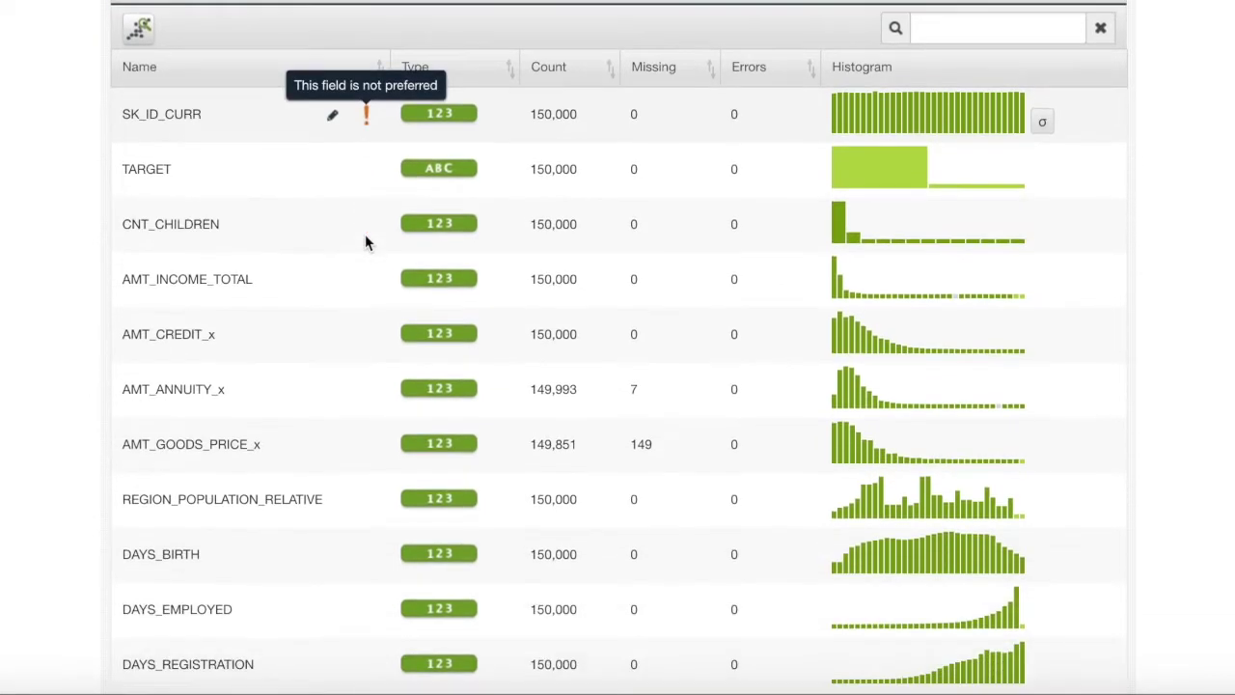
pyautogui.moveTo(372, 642)
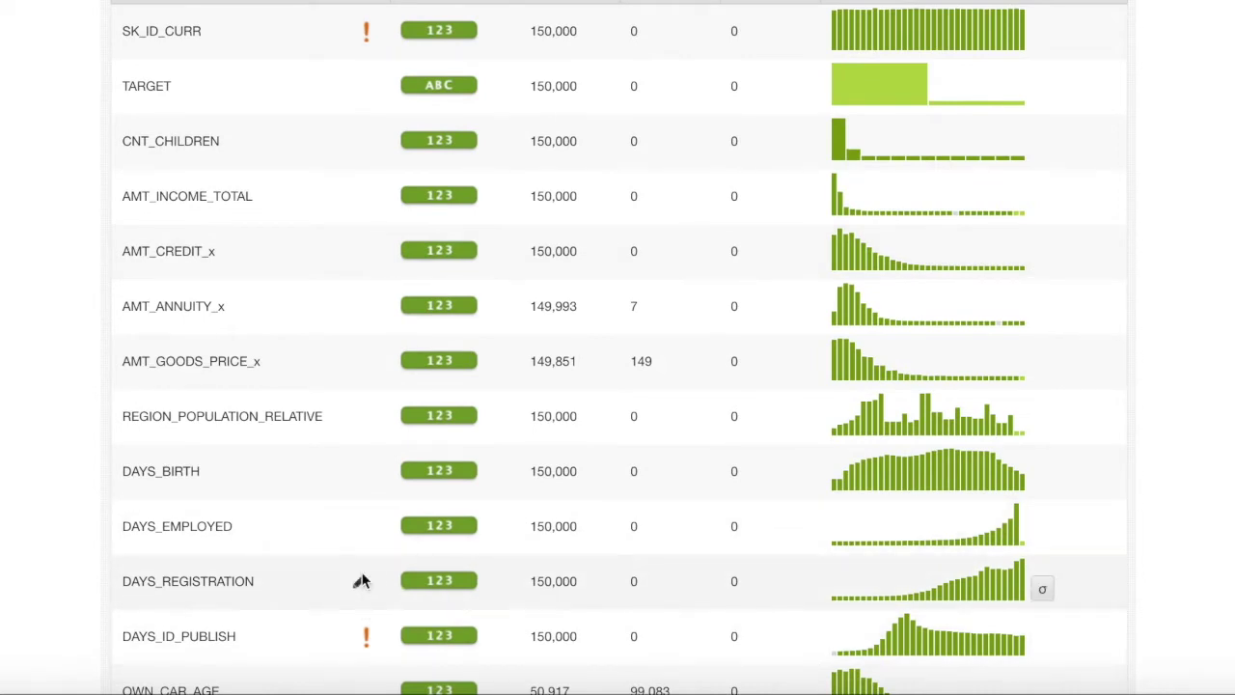
pyautogui.scroll(1, 363, 580)
pyautogui.scroll(1, 363, 580)
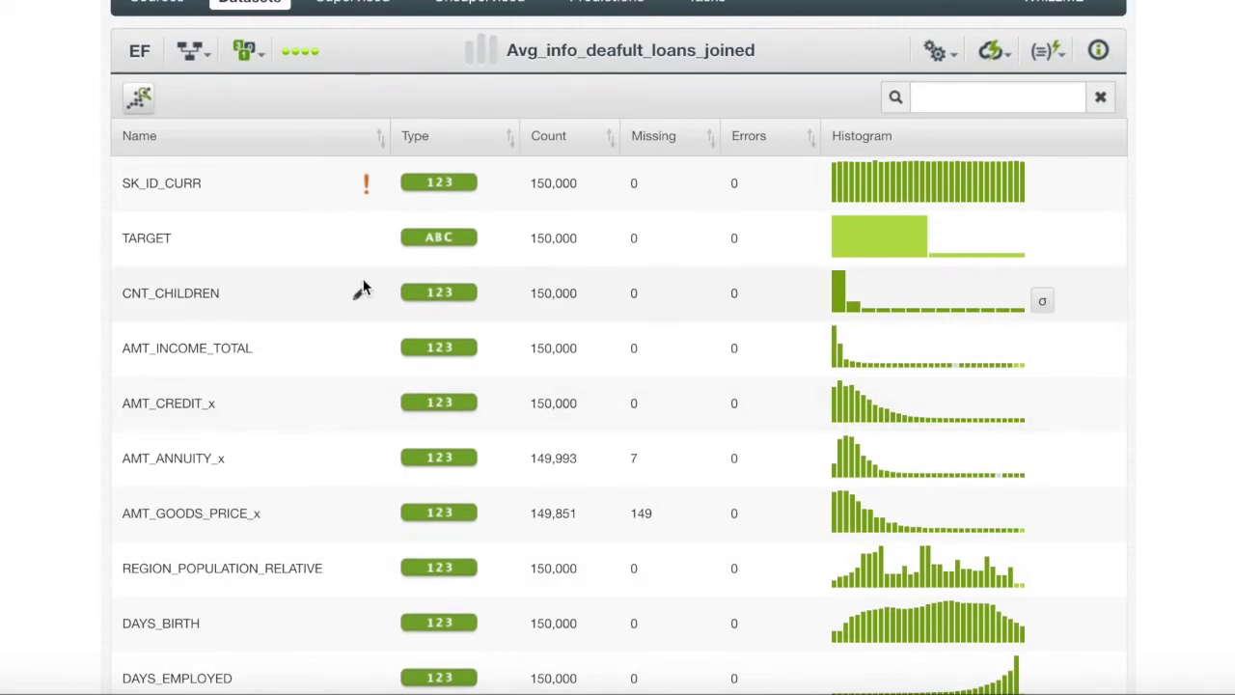
pyautogui.scroll(1, 363, 287)
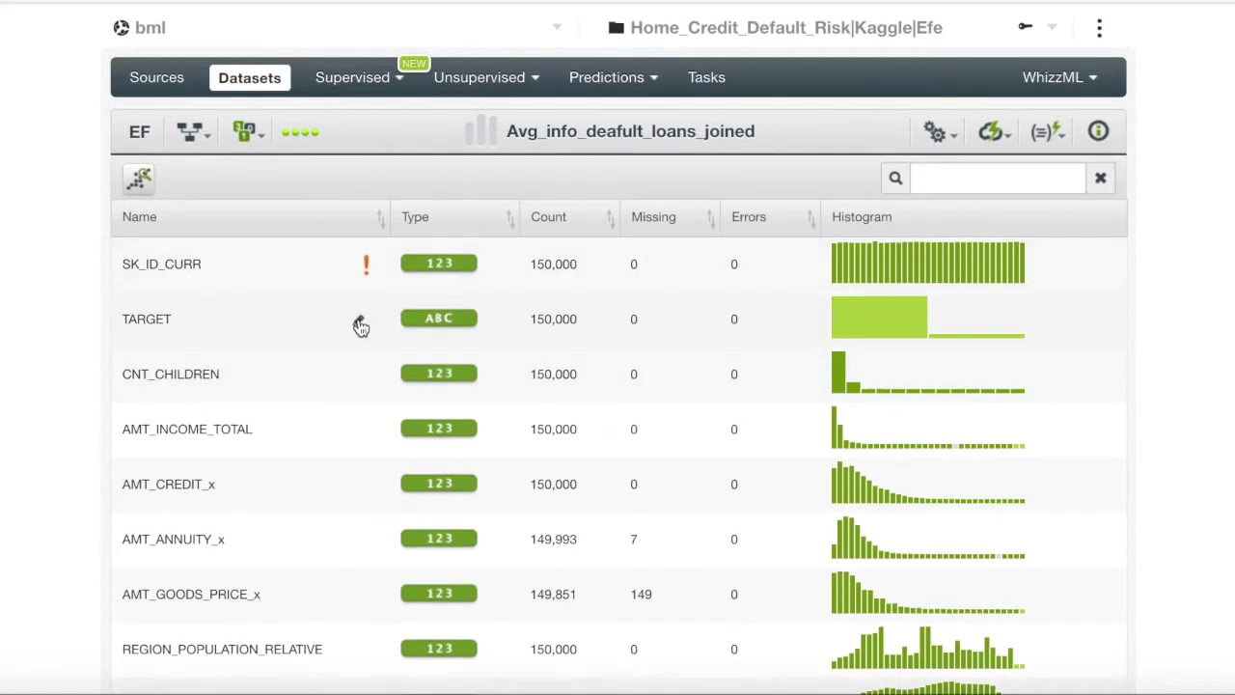
pyautogui.click(358, 321)
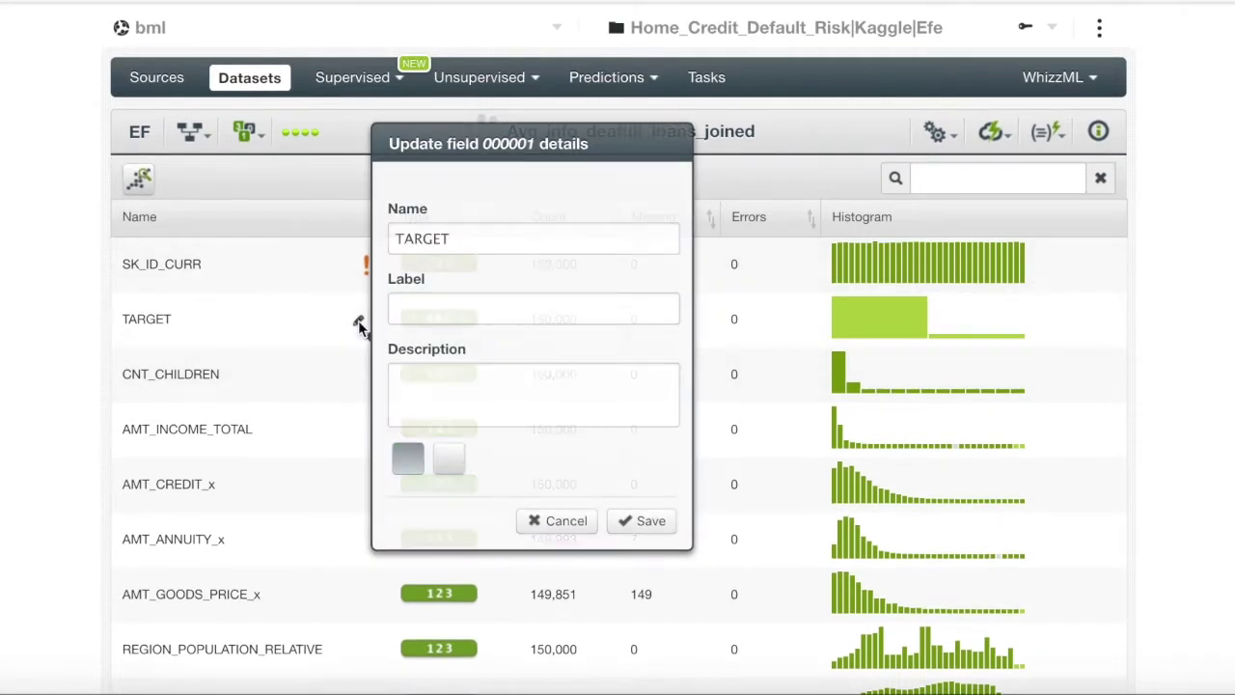
pyautogui.click(454, 465)
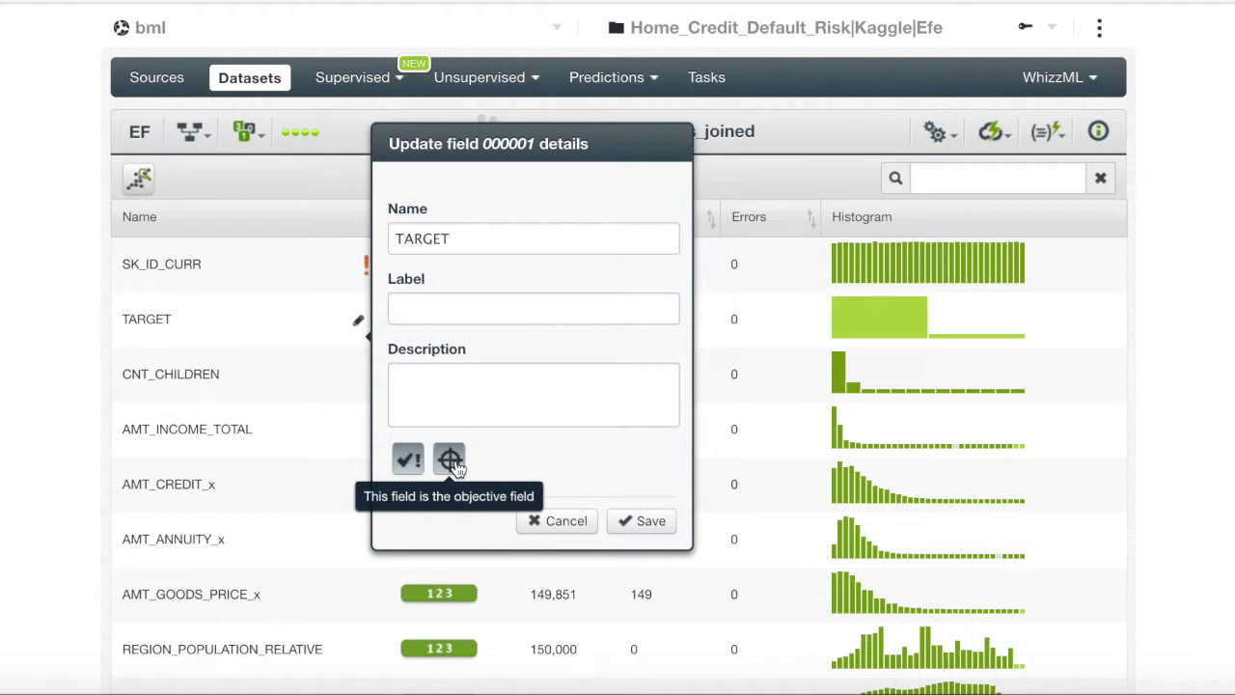
pyautogui.click(637, 520)
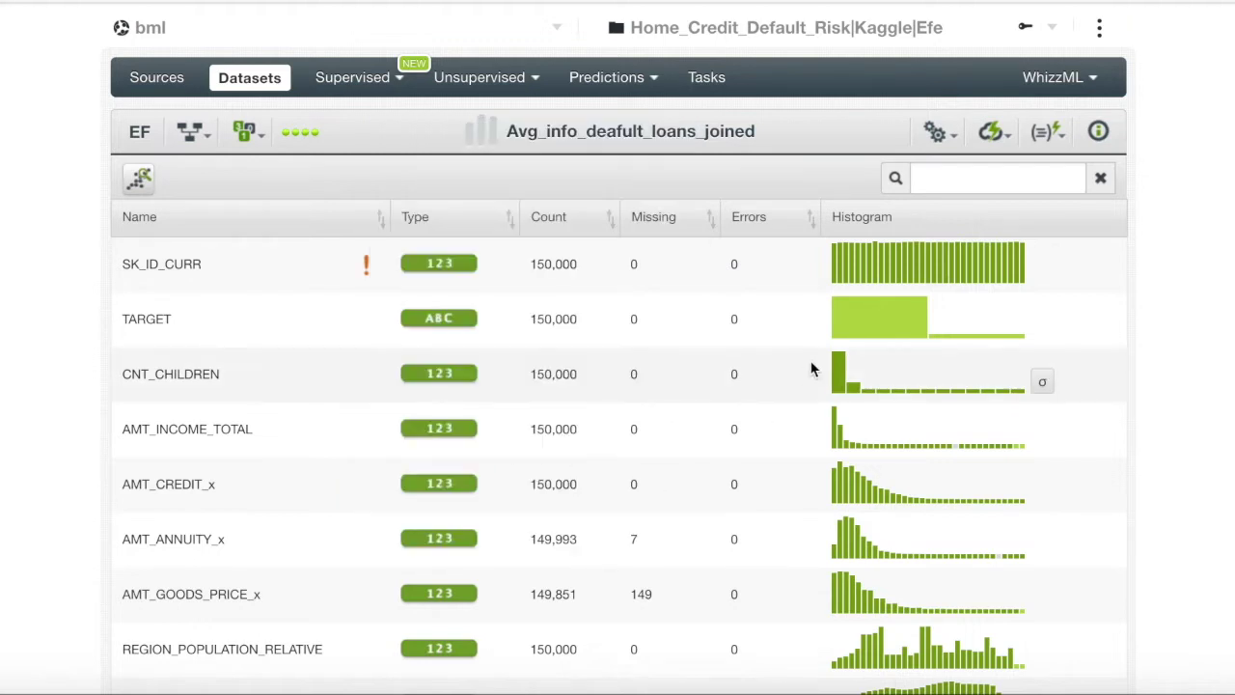
# Split Avg_info_deafult_loans_joined 80%/20% into Training (120000) and Test (30000) datasets.
pyautogui.moveTo(941, 143)
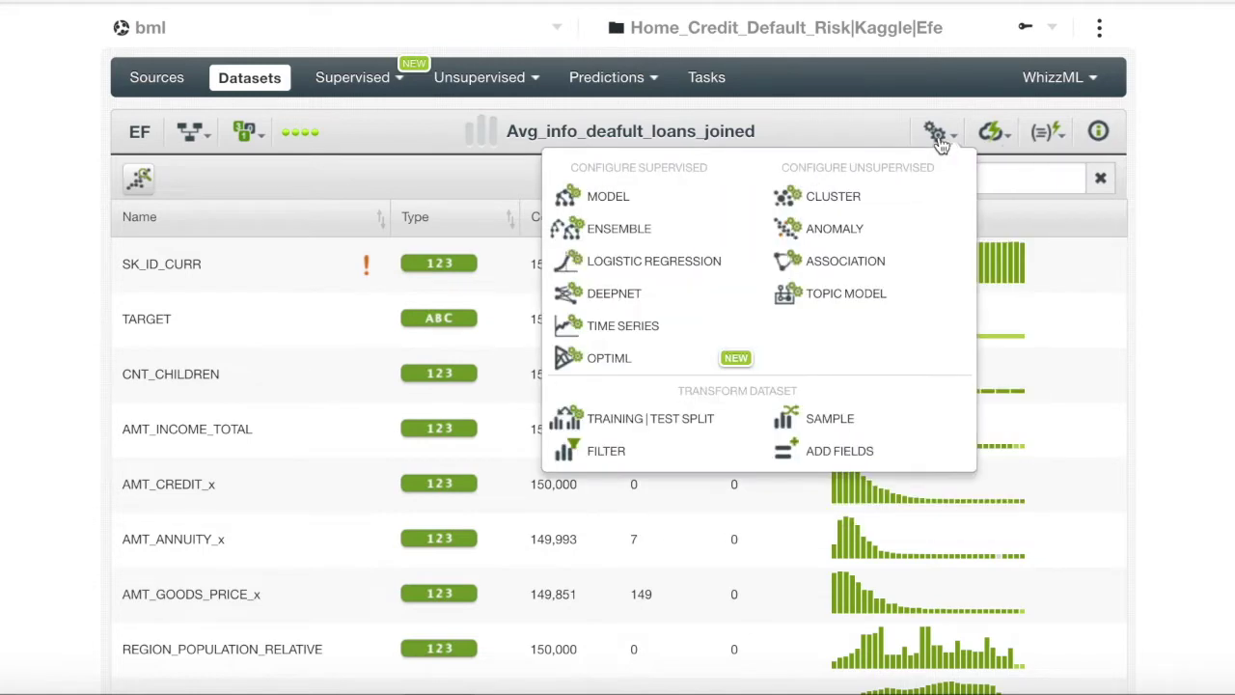
pyautogui.click(740, 431)
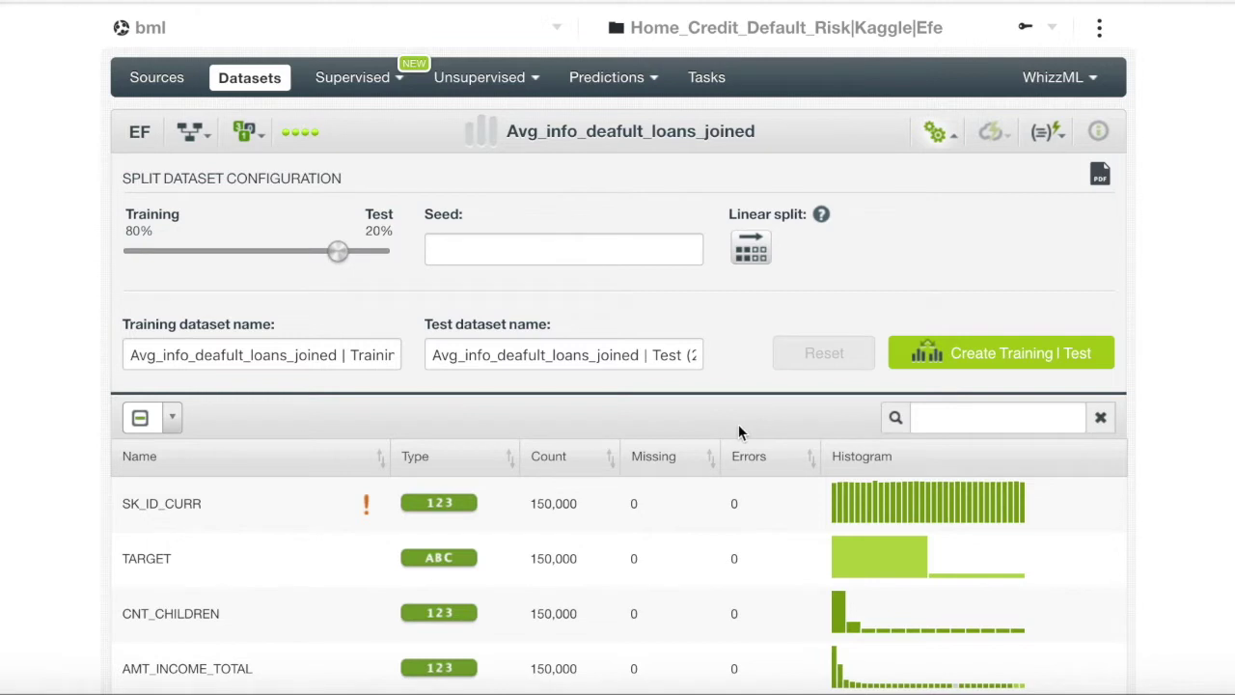
pyautogui.scroll(-1, 741, 431)
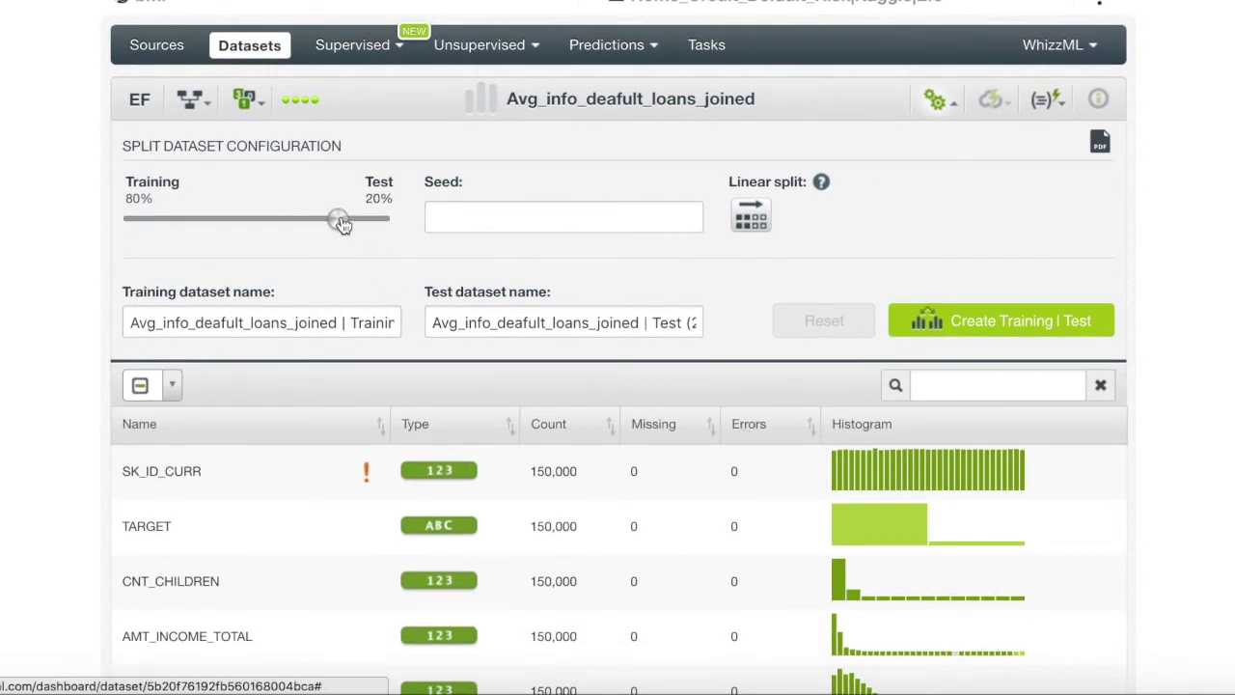
pyautogui.moveTo(342, 224)
pyautogui.mouseDown()
pyautogui.moveTo(187, 218)
pyautogui.moveTo(345, 222)
pyautogui.mouseUp()
pyautogui.click(990, 315)
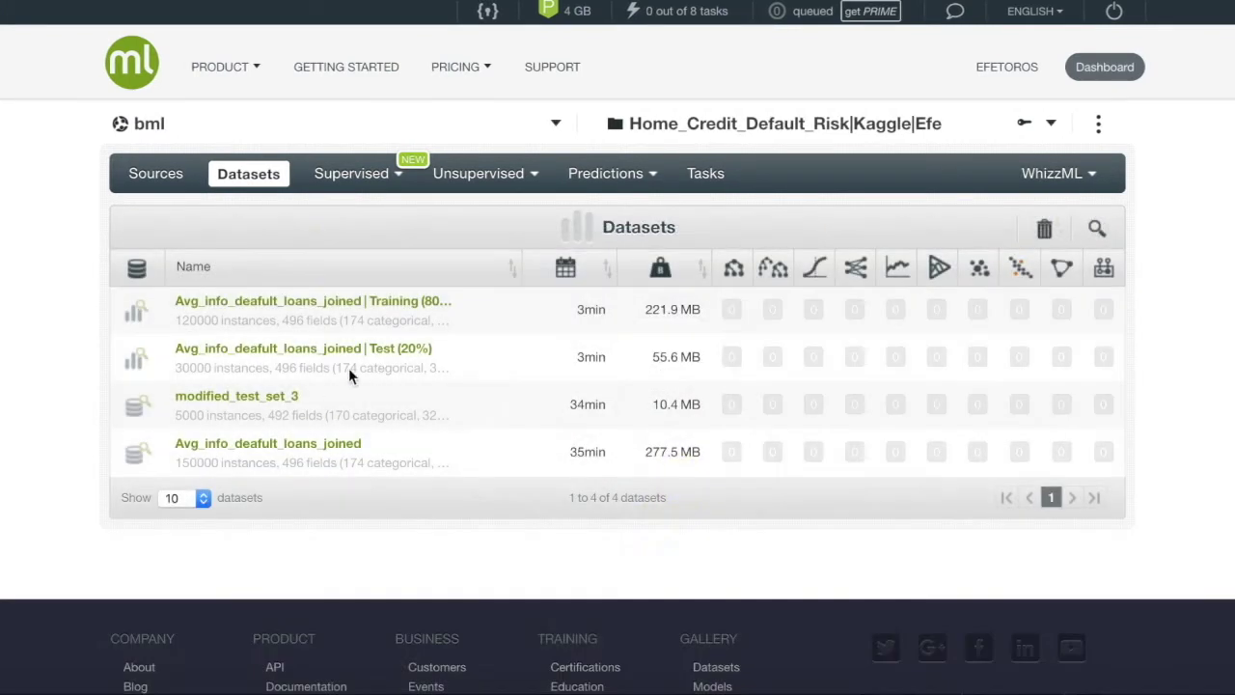
# Build a 1-click decision tree model from the Training (80%) dataset.
pyautogui.click(421, 307)
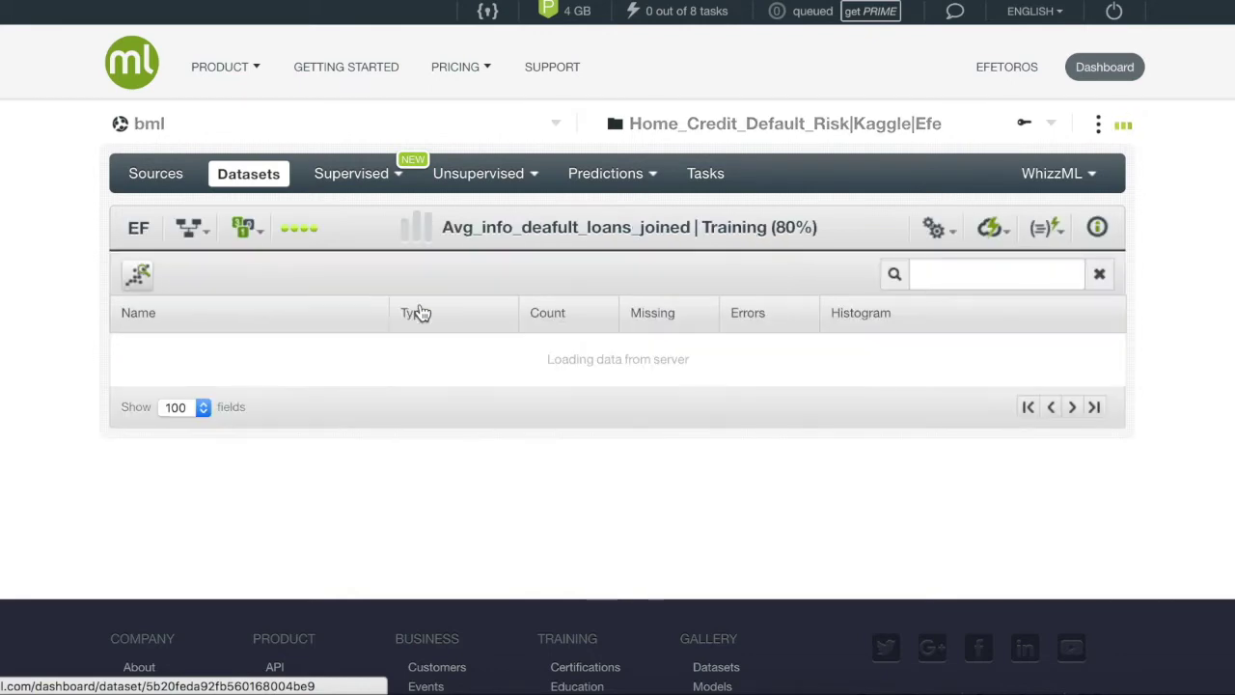
pyautogui.click(995, 228)
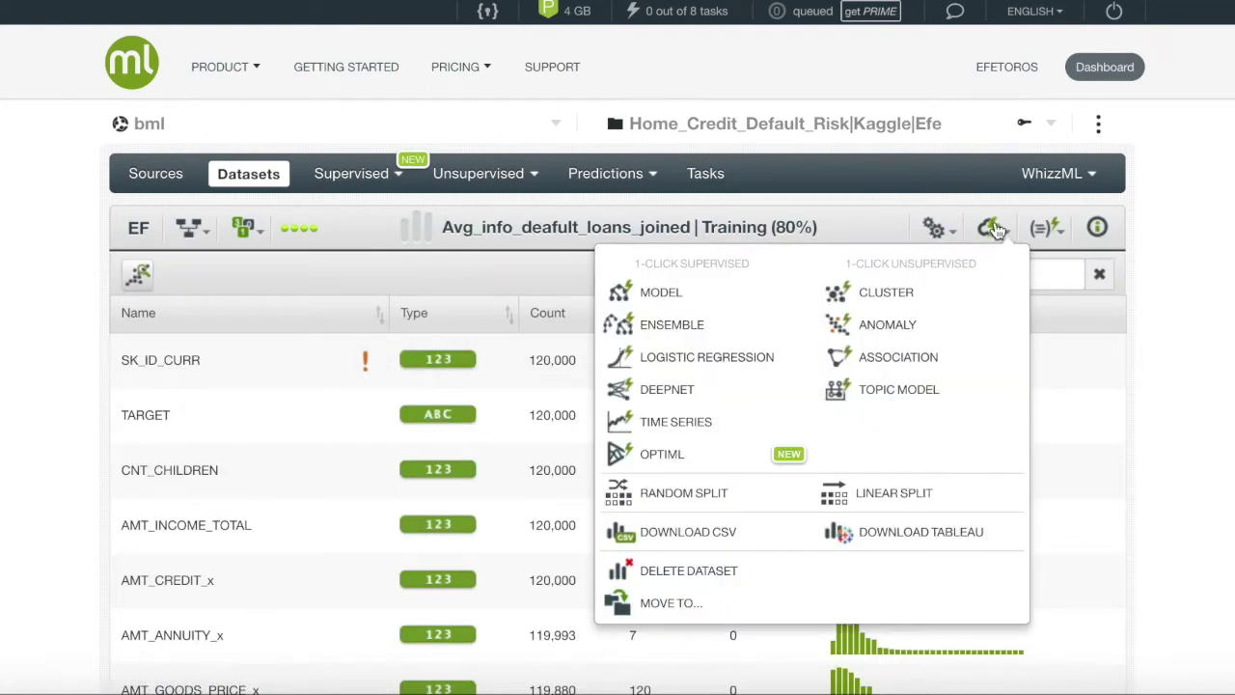
pyautogui.click(764, 303)
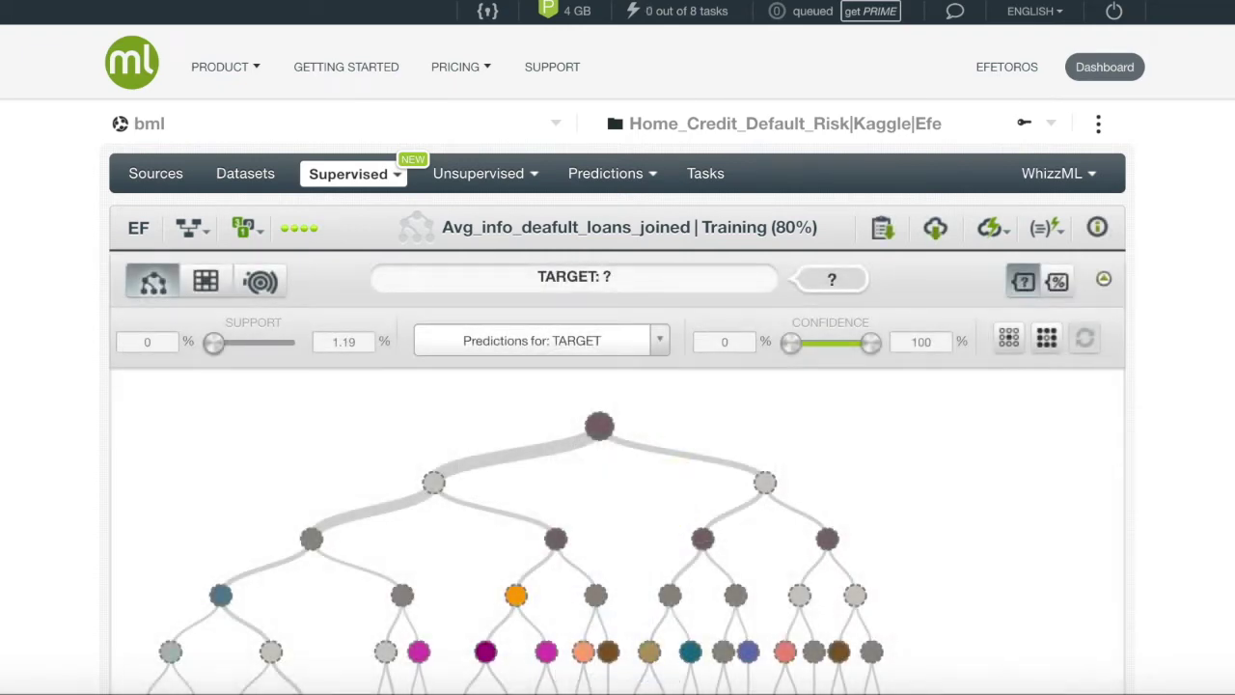
# Inspect the tree's prediction paths, including a leaf predicting 0 at 61.79% confidence.
pyautogui.scroll(-3, 169, 442)
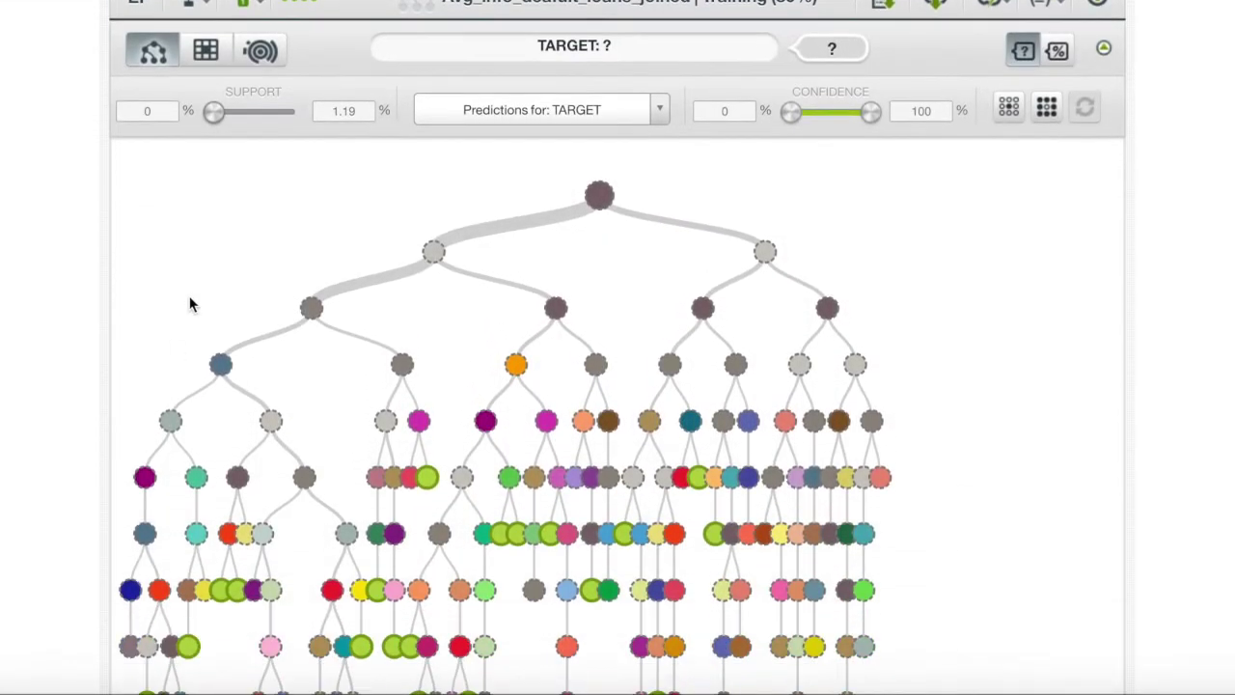
pyautogui.moveTo(601, 203)
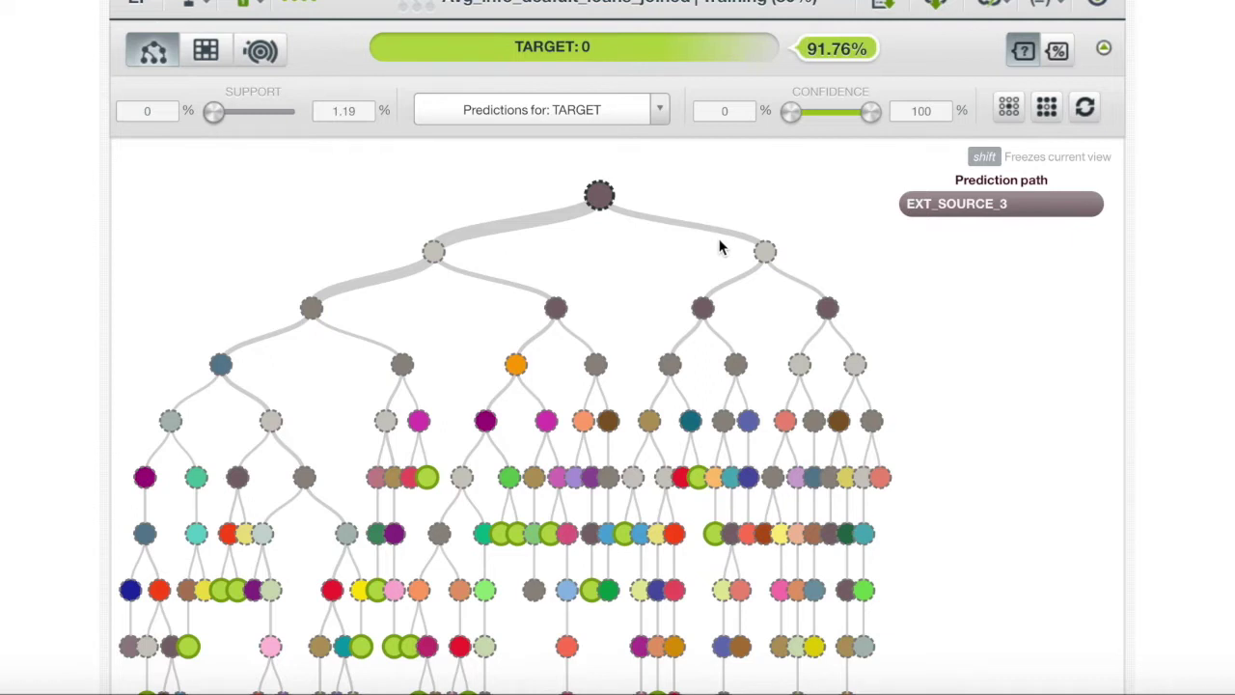
pyautogui.moveTo(767, 255)
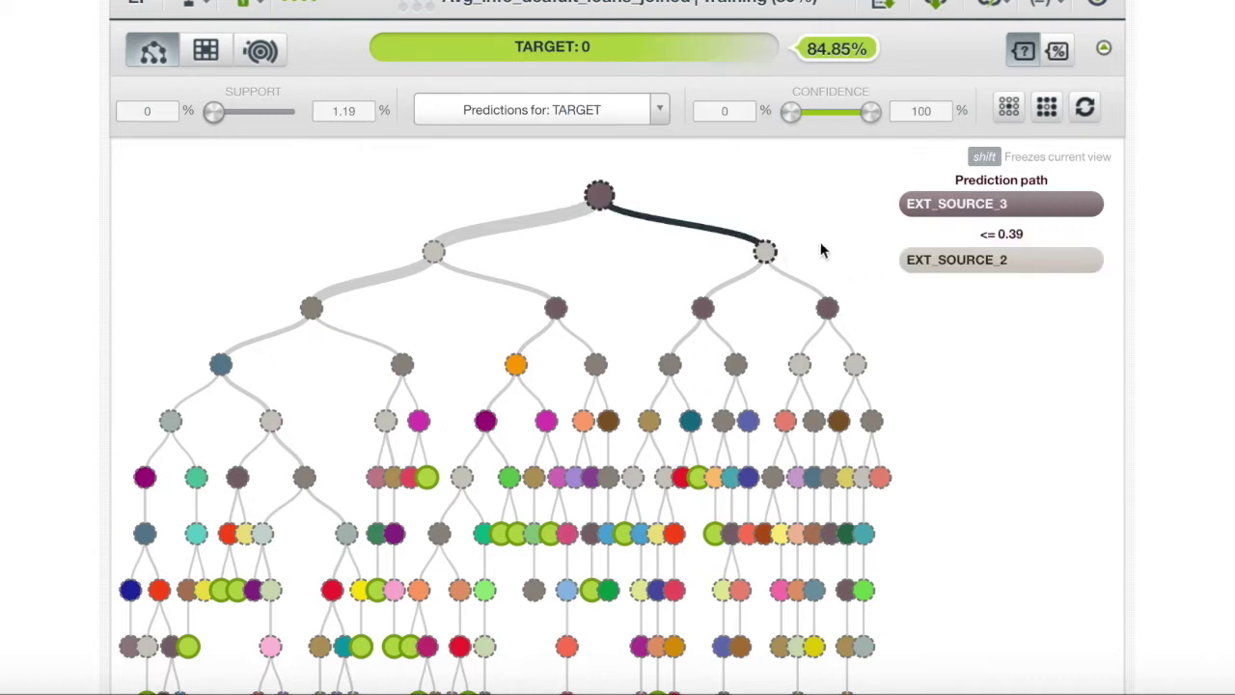
pyautogui.scroll(-1, 850, 251)
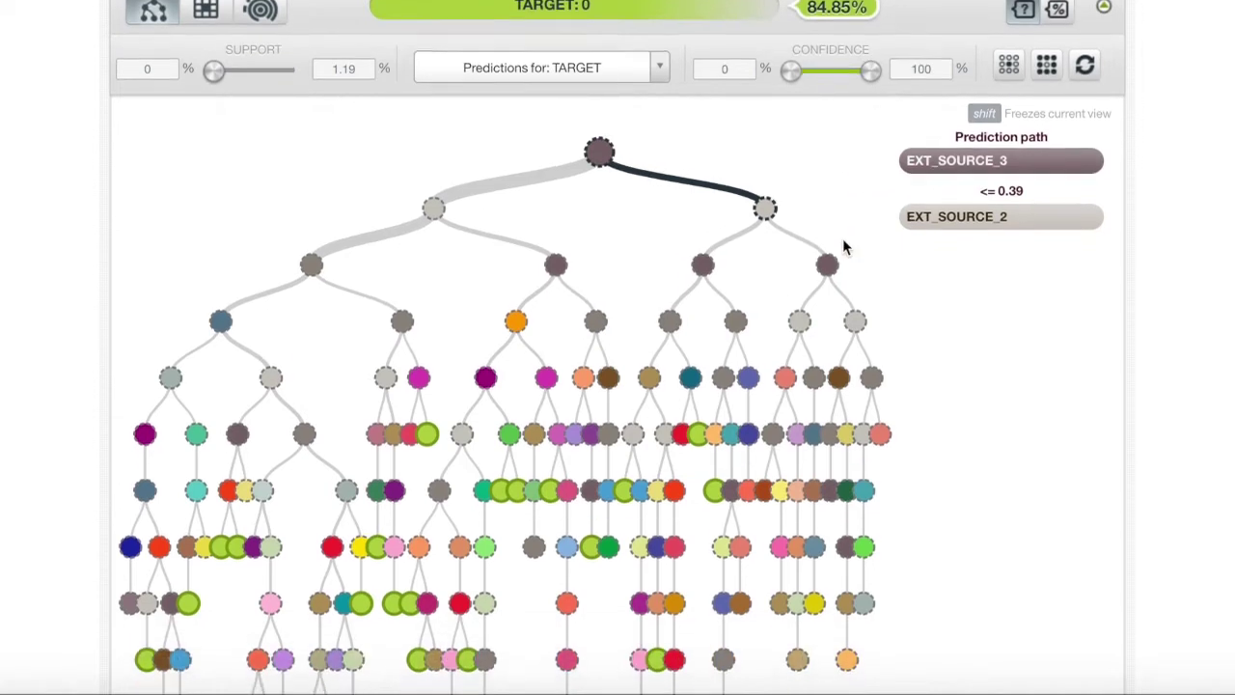
pyautogui.moveTo(804, 301)
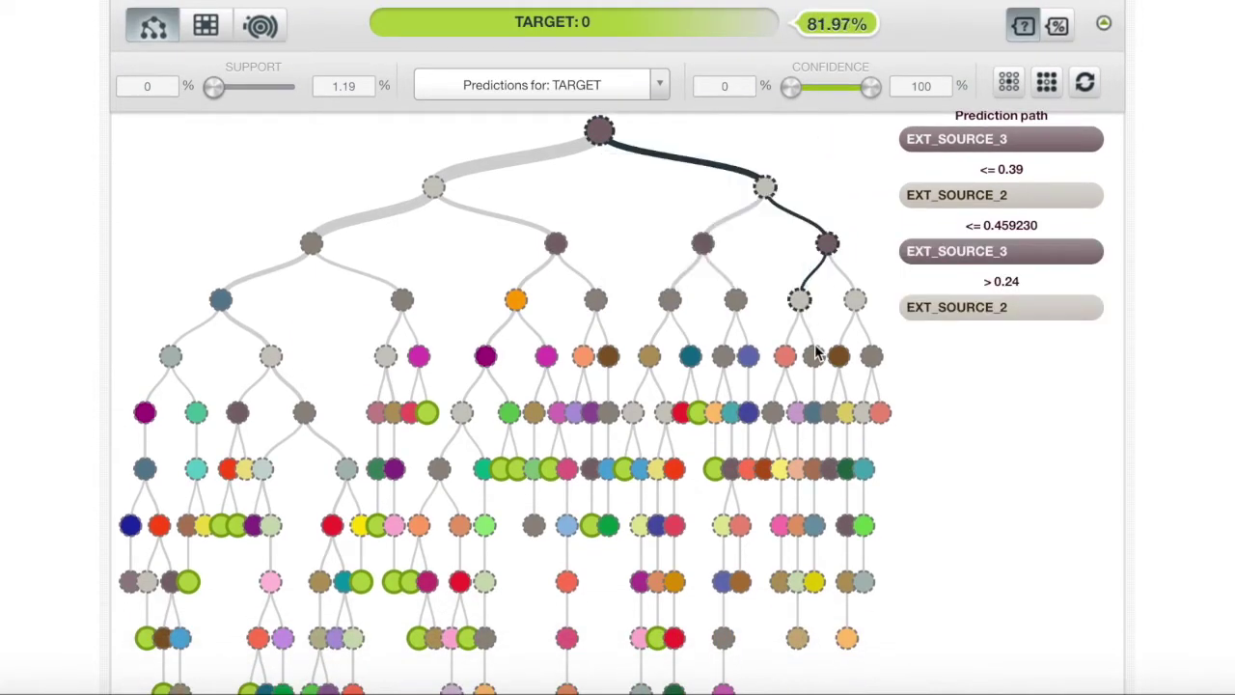
pyautogui.moveTo(817, 590)
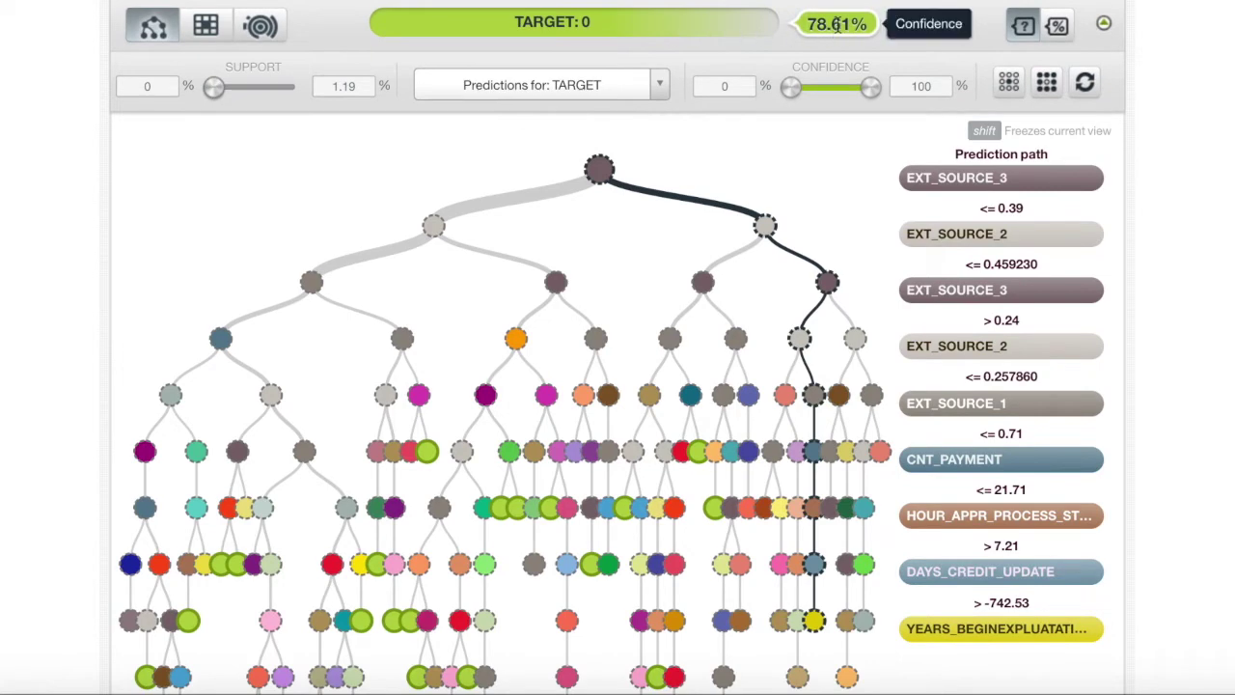
pyautogui.scroll(-1, 744, 136)
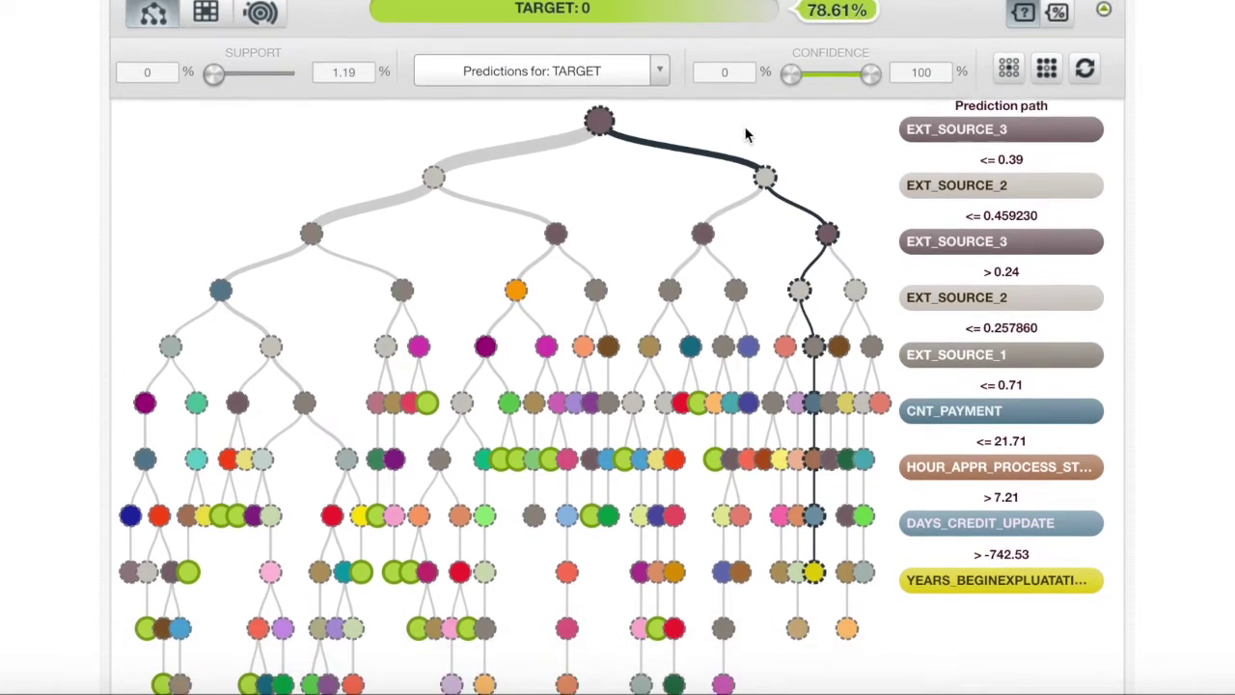
pyautogui.moveTo(846, 630)
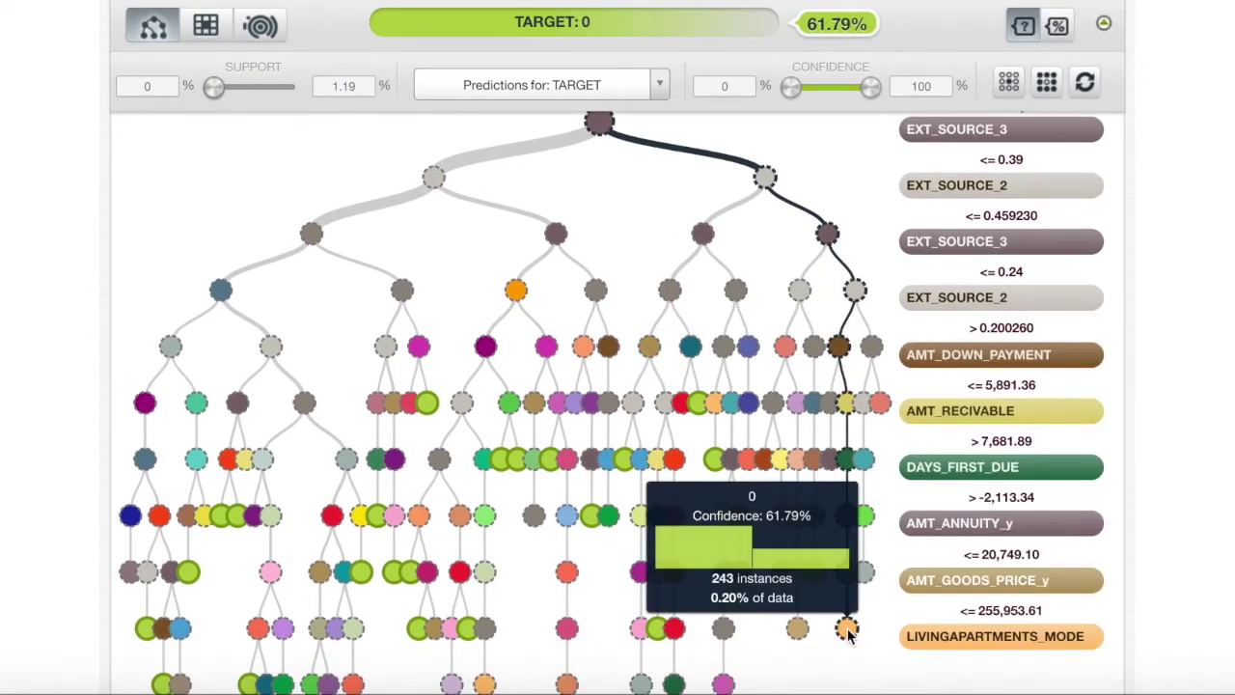
pyautogui.scroll(4, 858, 242)
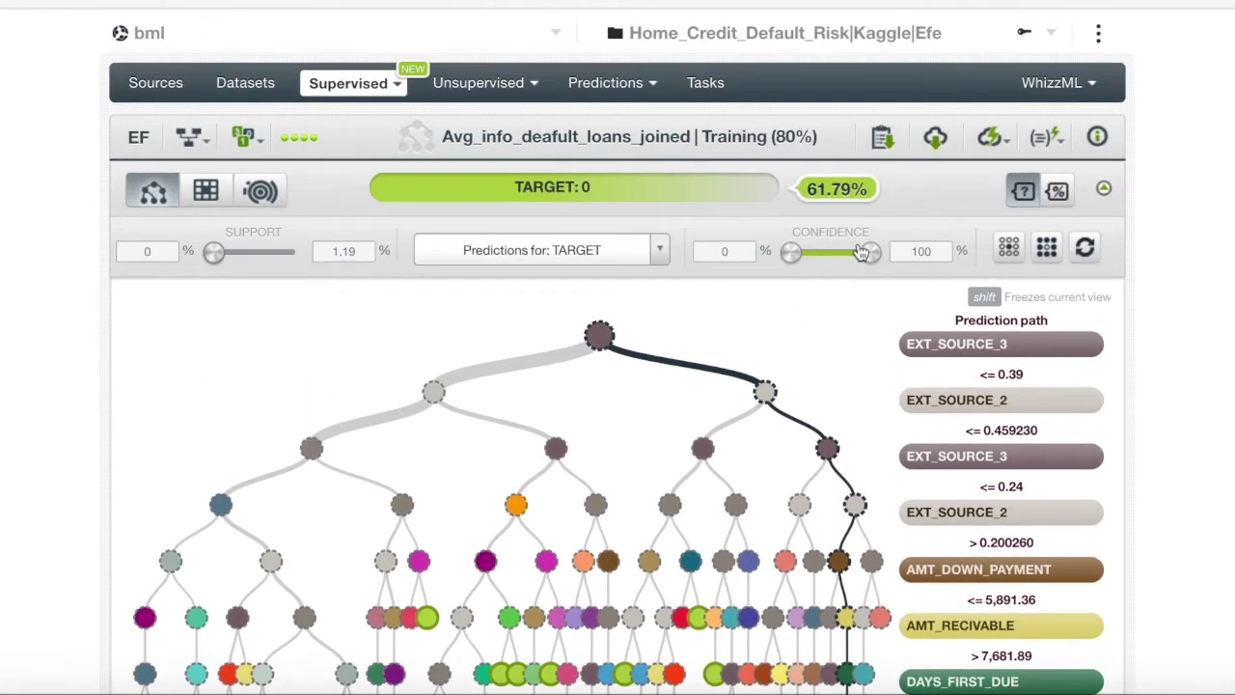
pyautogui.scroll(2, 879, 242)
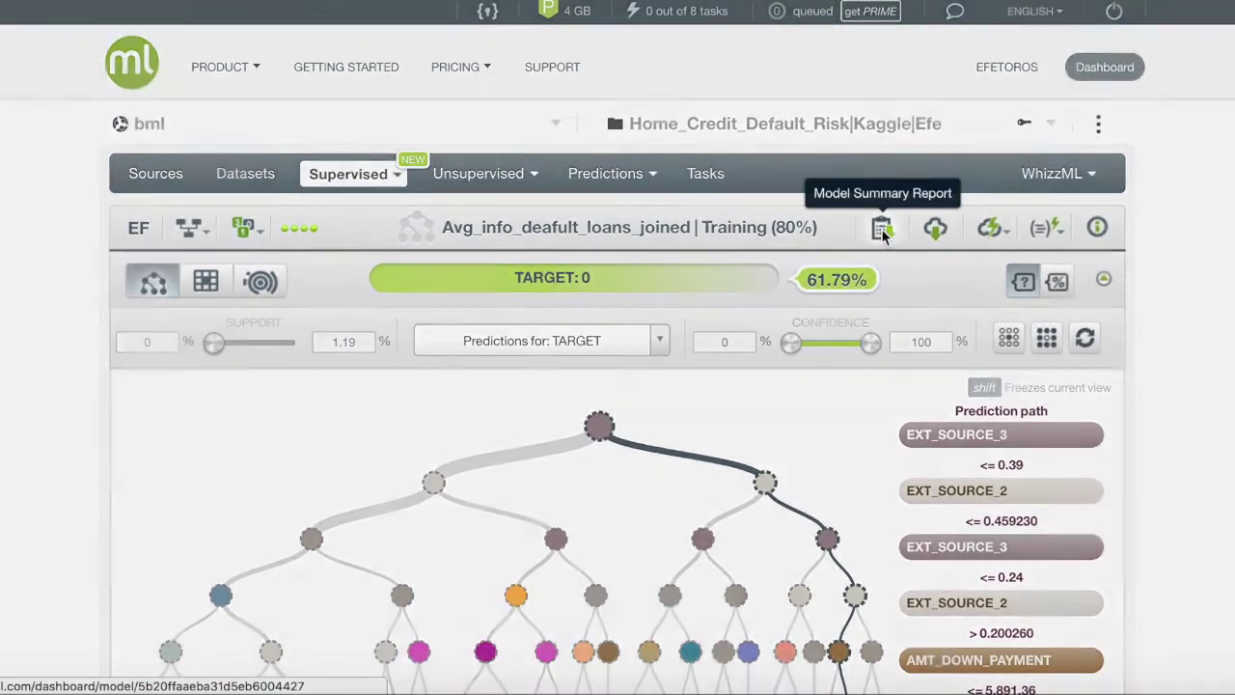
pyautogui.click(882, 230)
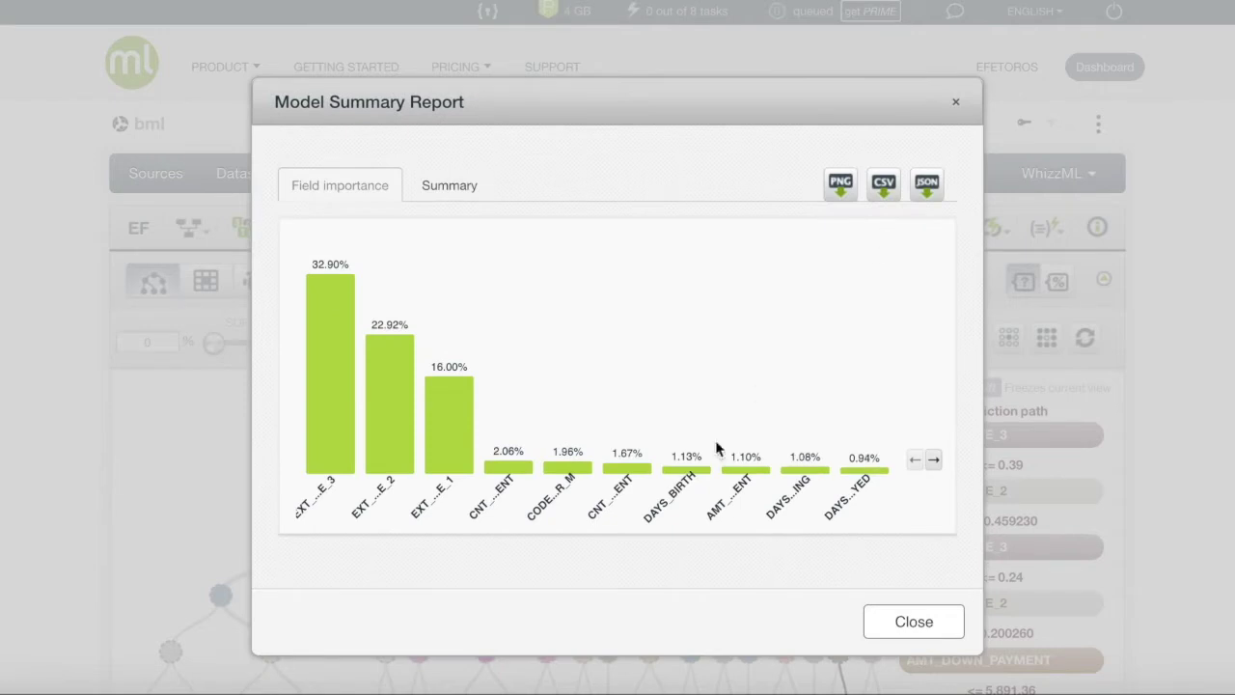
pyautogui.moveTo(396, 470)
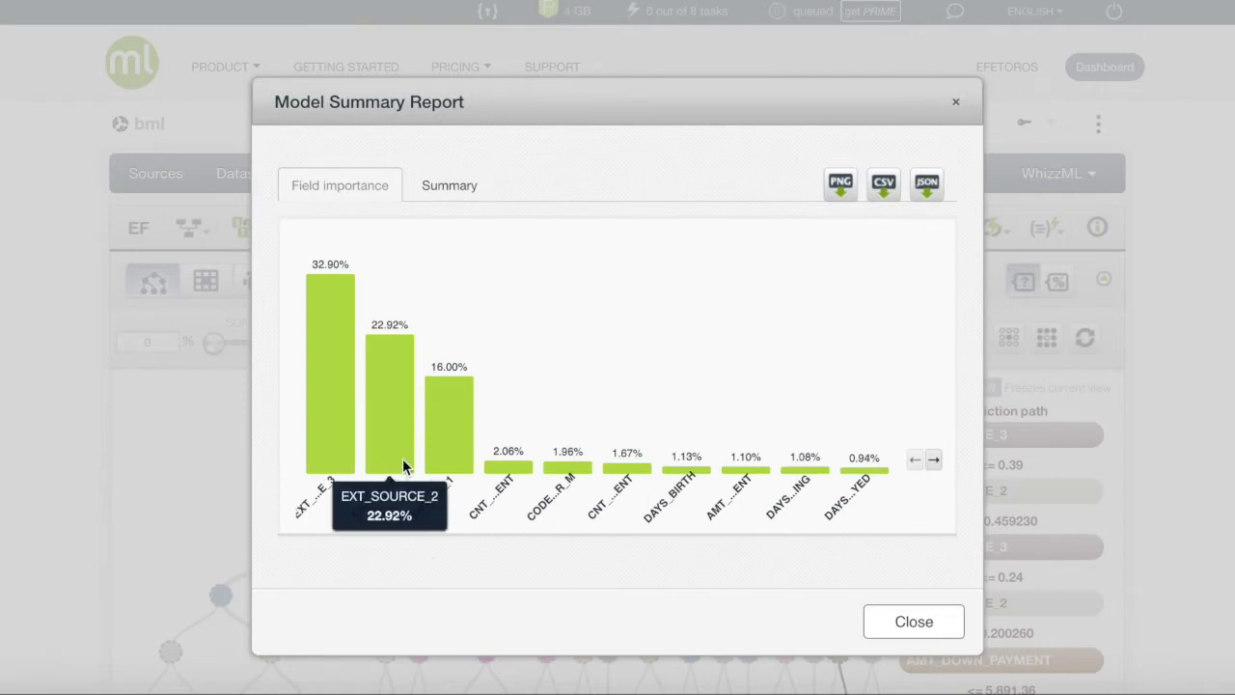
pyautogui.click(902, 633)
pyautogui.scroll(-1, 573, 461)
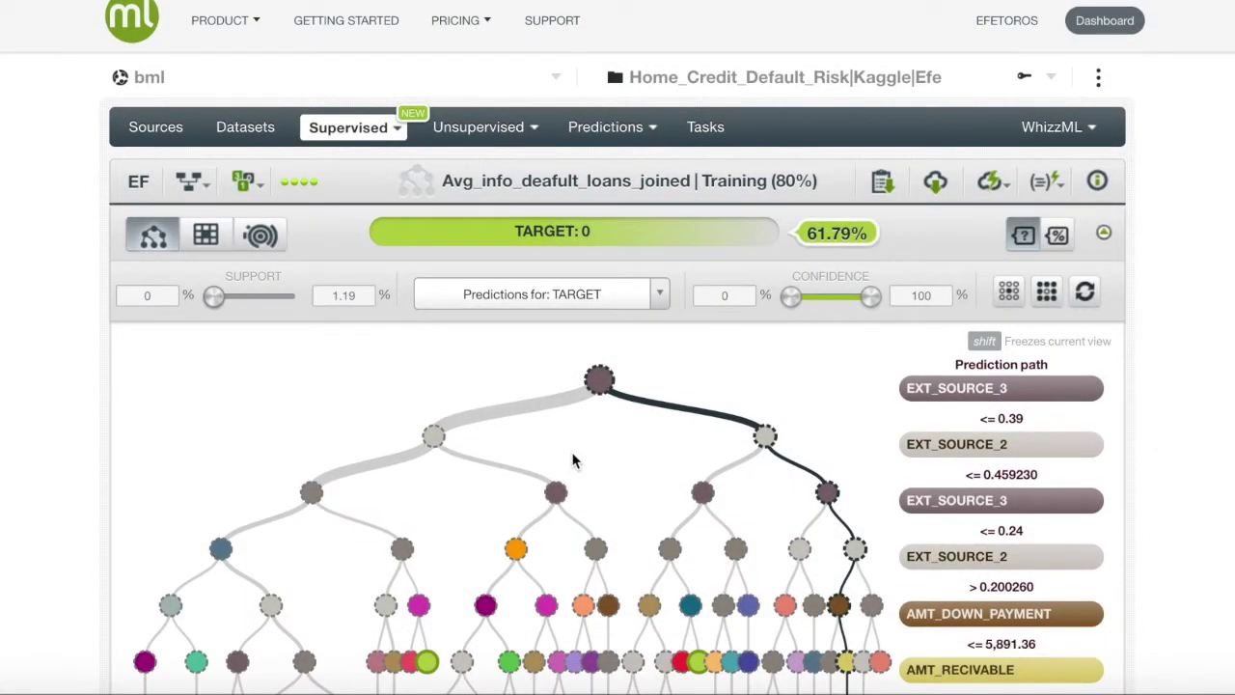
pyautogui.click(206, 235)
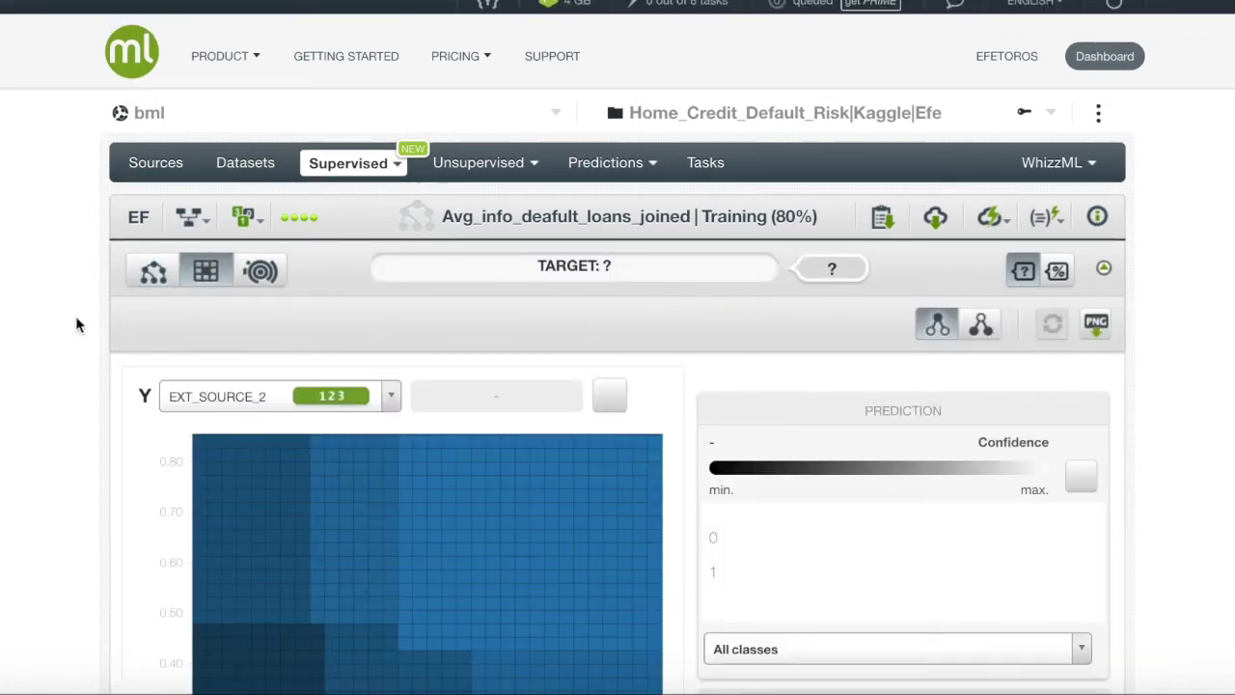
pyautogui.scroll(-5, 77, 324)
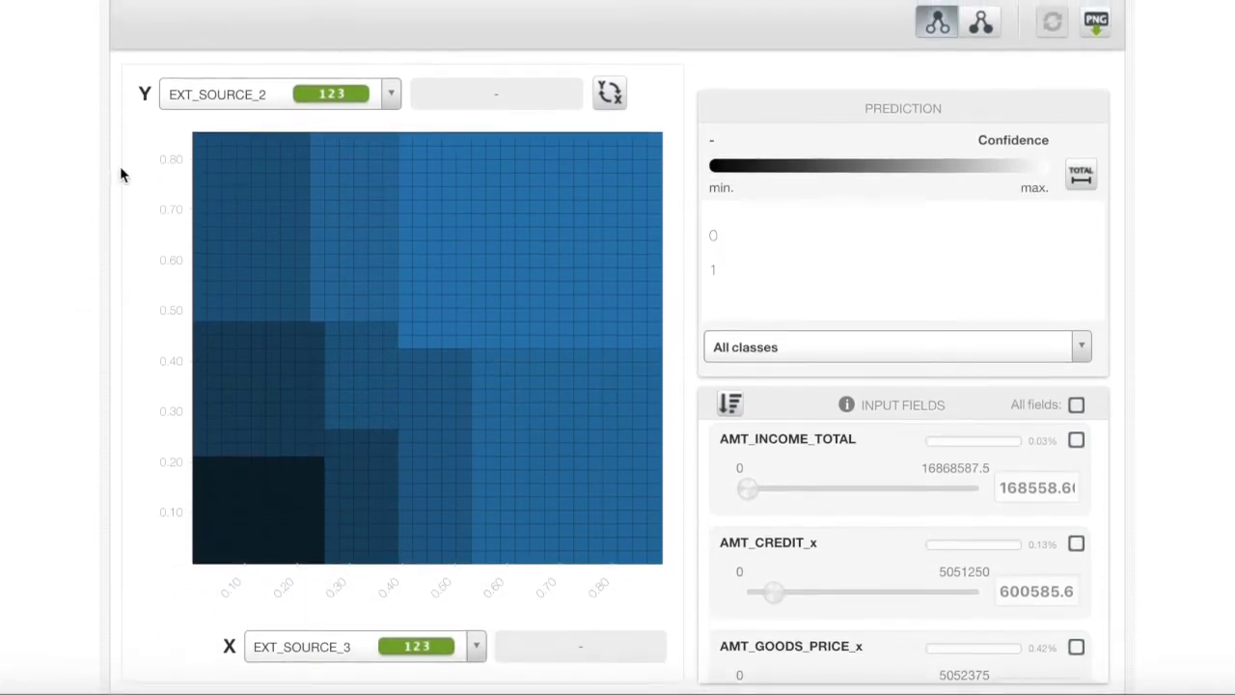
pyautogui.click(391, 96)
pyautogui.click(390, 97)
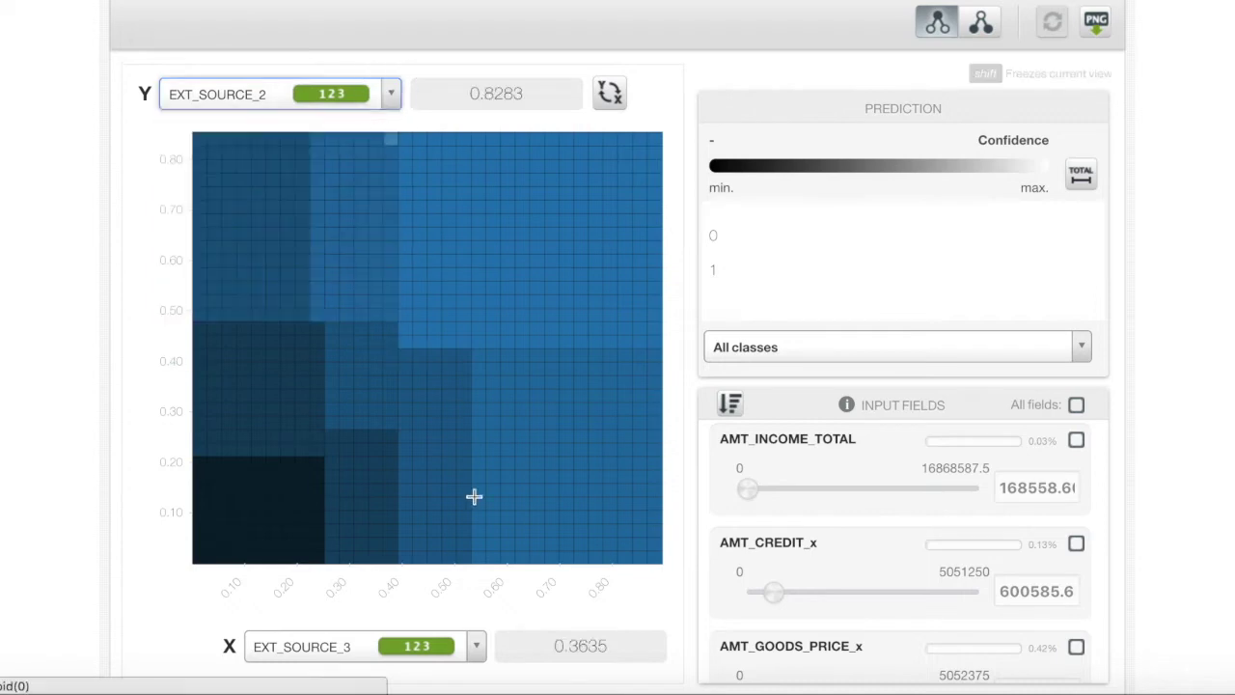
pyautogui.scroll(1, 170, 590)
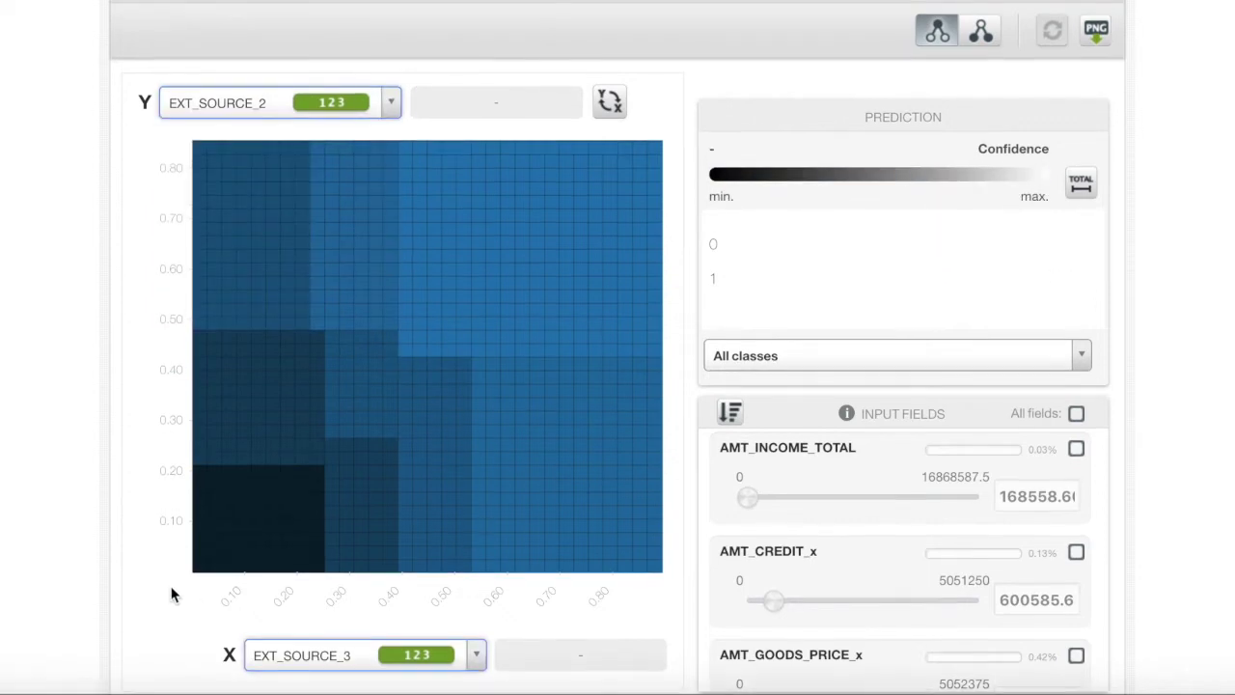
pyautogui.scroll(1, 171, 595)
pyautogui.scroll(-1, 171, 594)
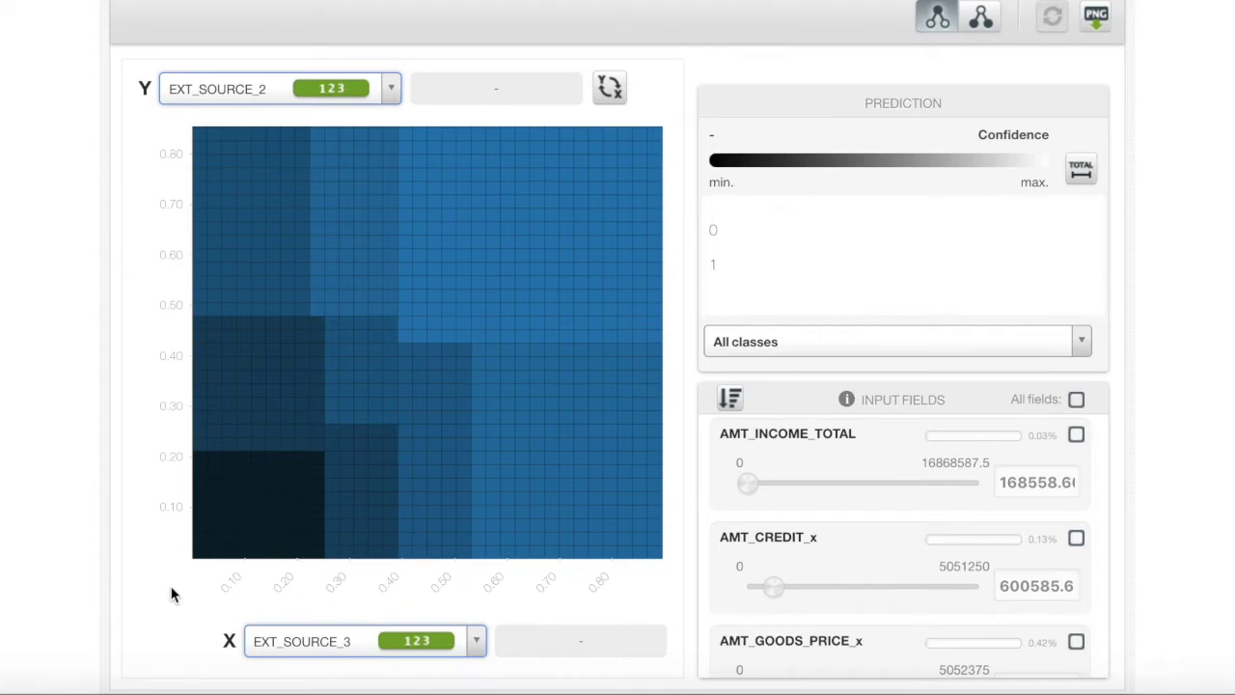
pyautogui.scroll(1, 171, 595)
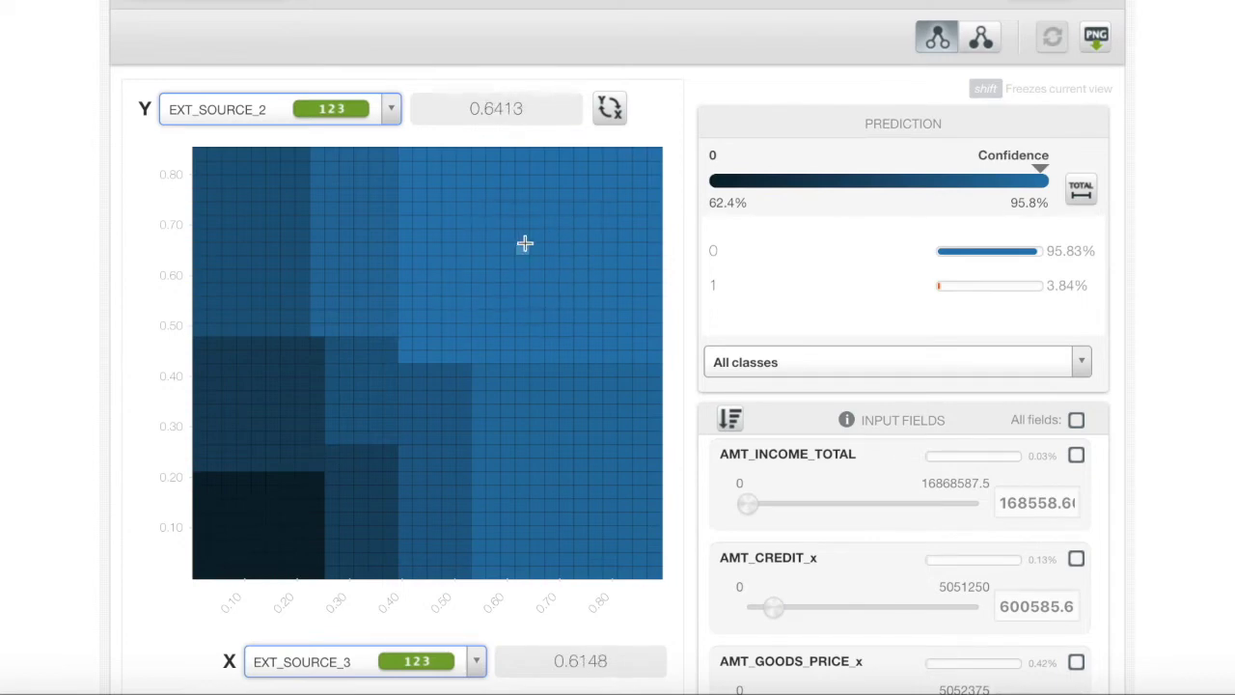
pyautogui.scroll(-1, 524, 243)
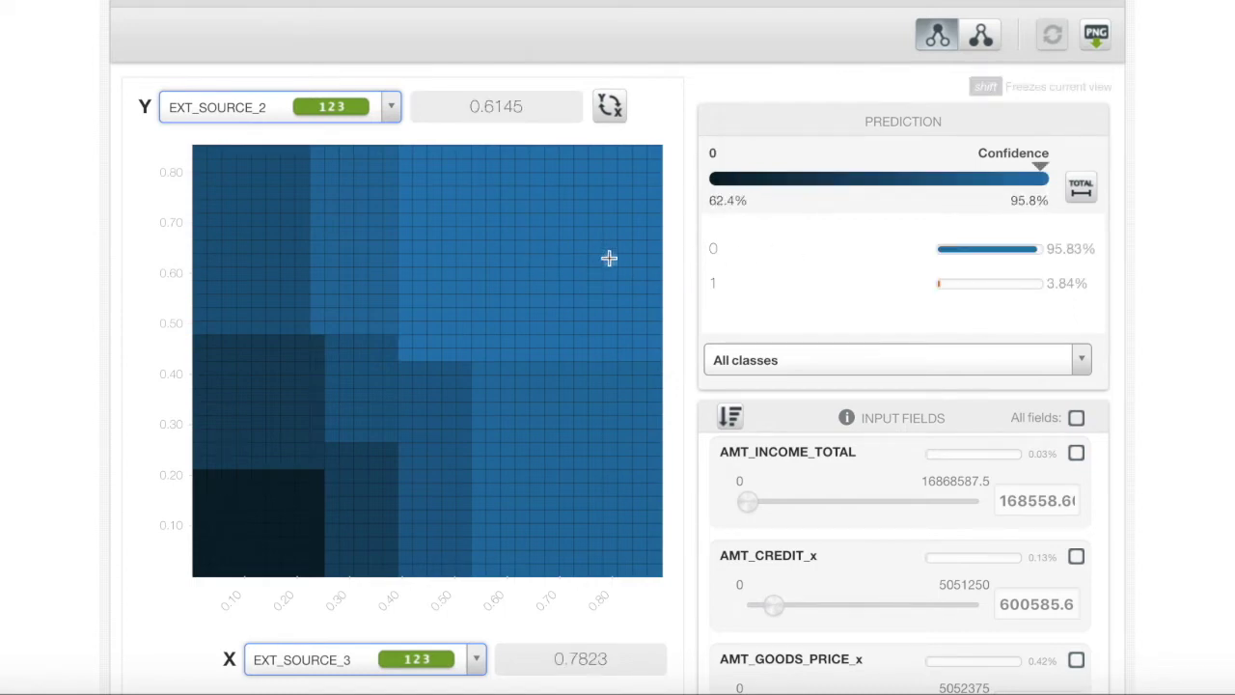
pyautogui.scroll(1, 615, 257)
pyautogui.scroll(1, 615, 279)
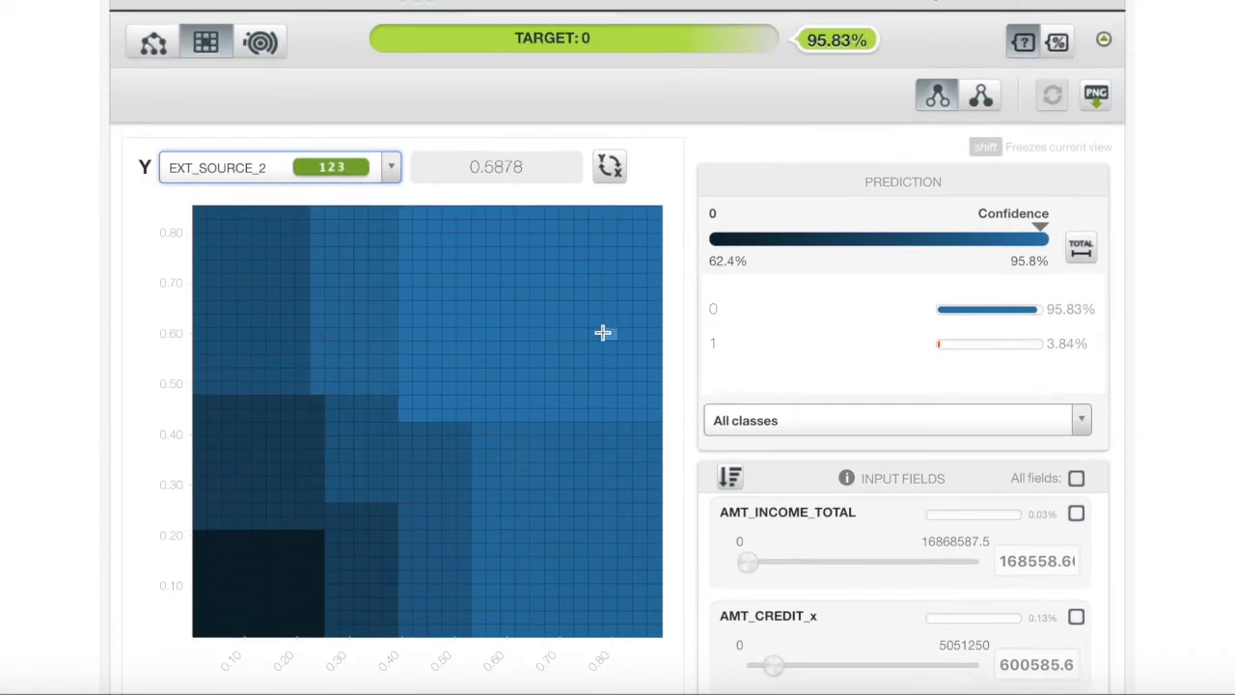
pyautogui.scroll(1, 586, 301)
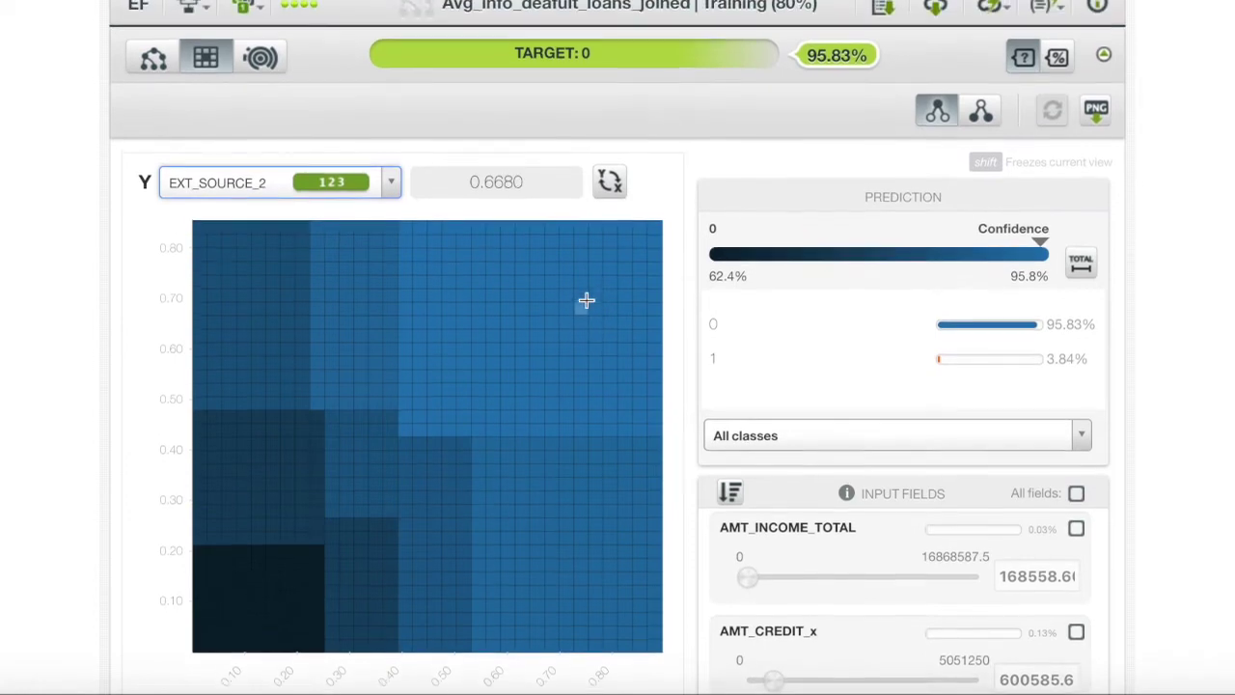
pyautogui.scroll(-4, 587, 300)
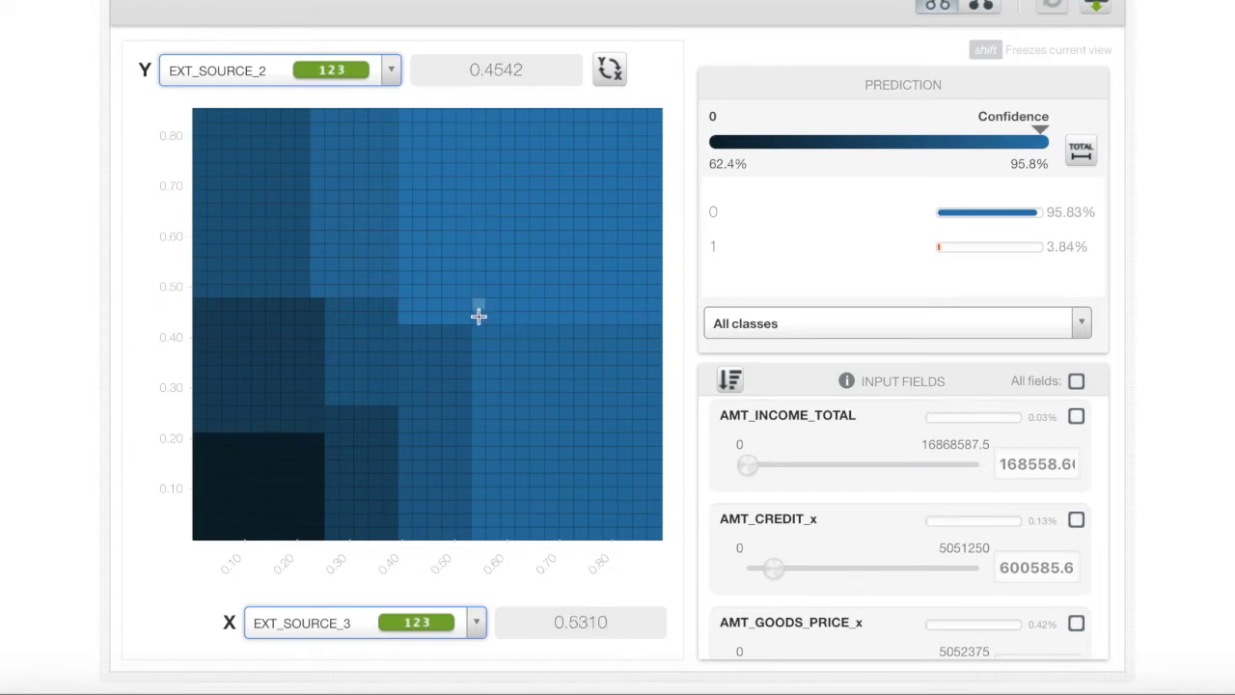
pyautogui.scroll(4, 653, 317)
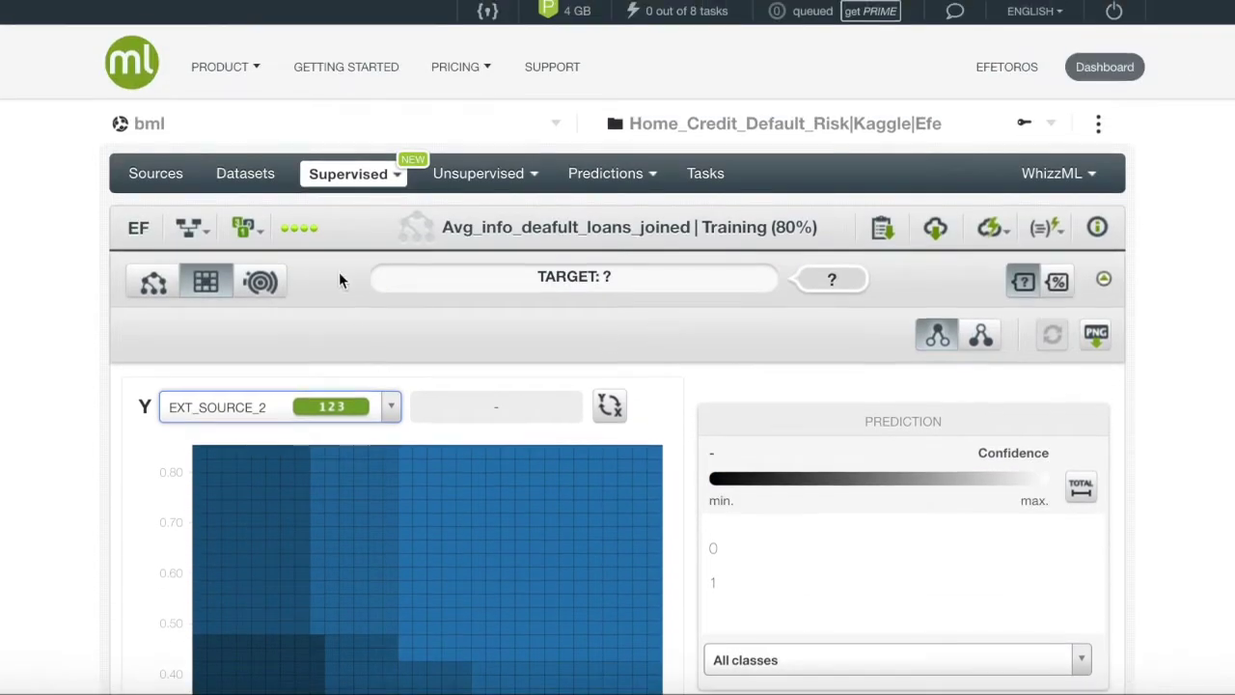
pyautogui.click(261, 180)
# Start adding a new field to the Training (80%) dataset via Add Fields.
pyautogui.click(358, 314)
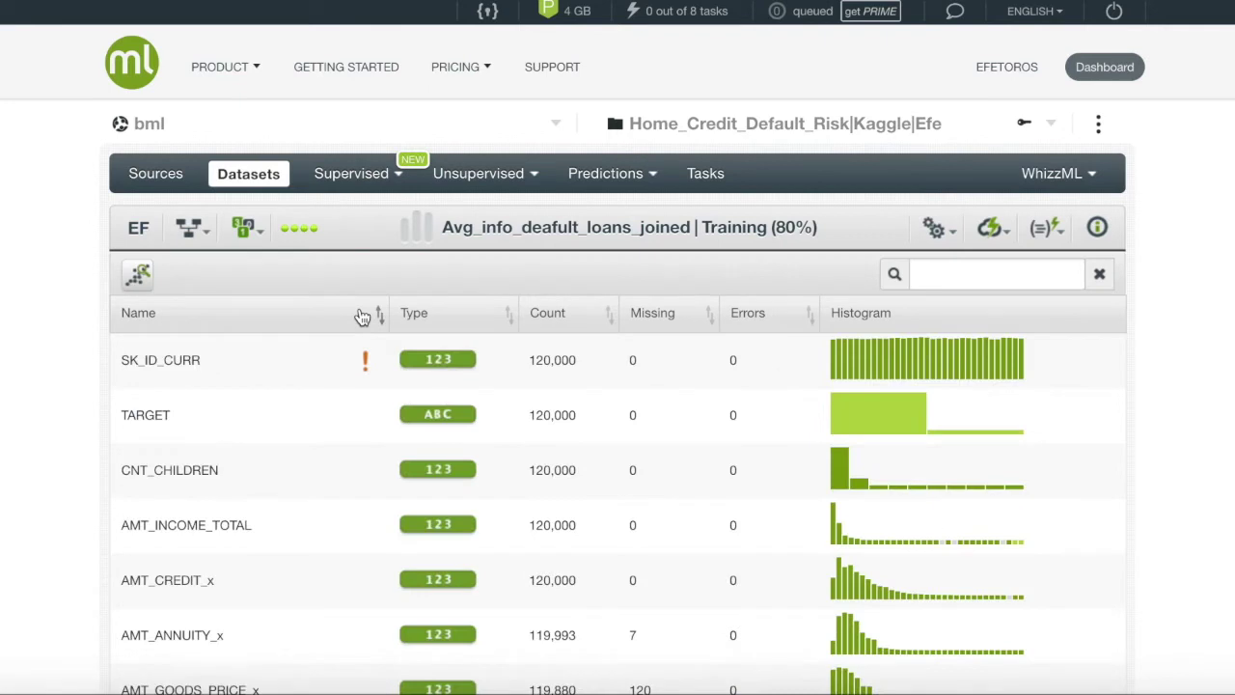
pyautogui.click(928, 231)
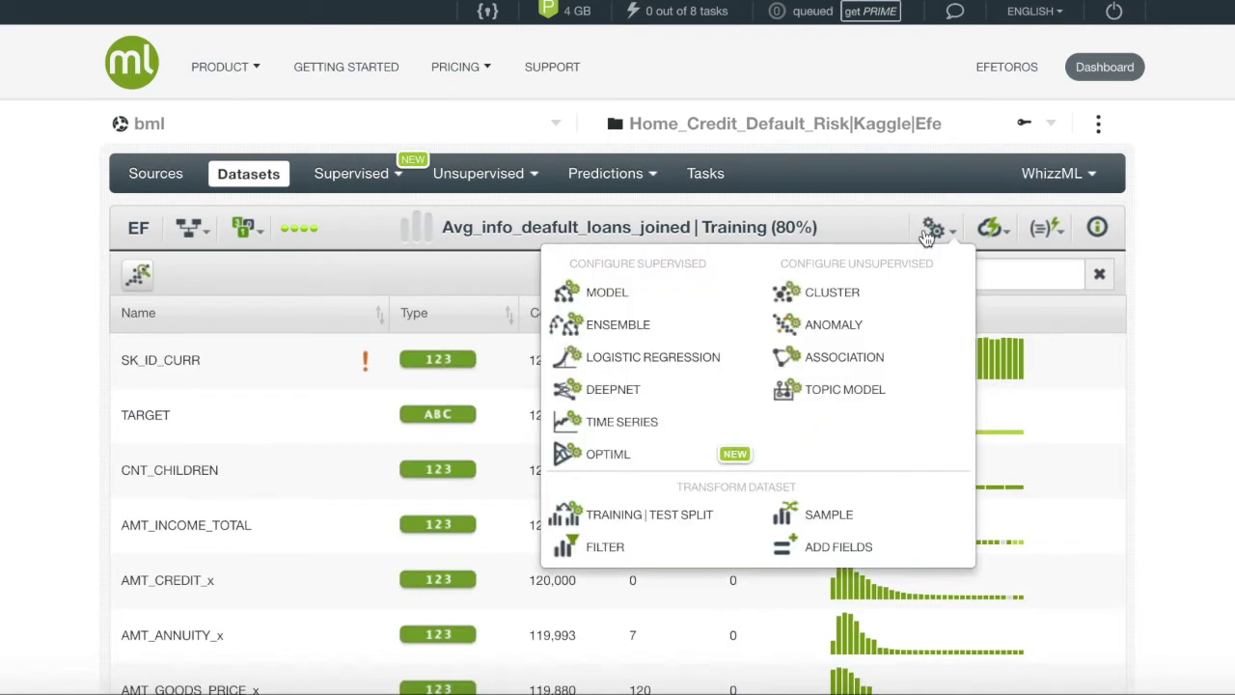
pyautogui.click(878, 543)
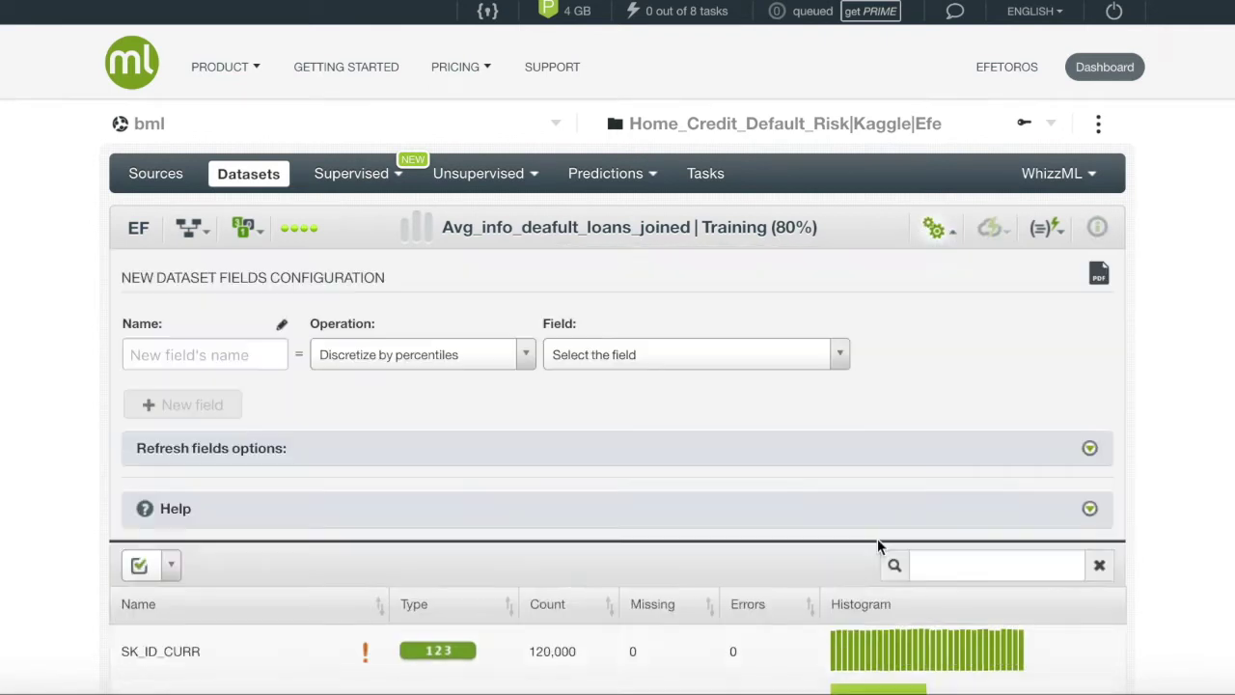
pyautogui.scroll(-1, 660, 539)
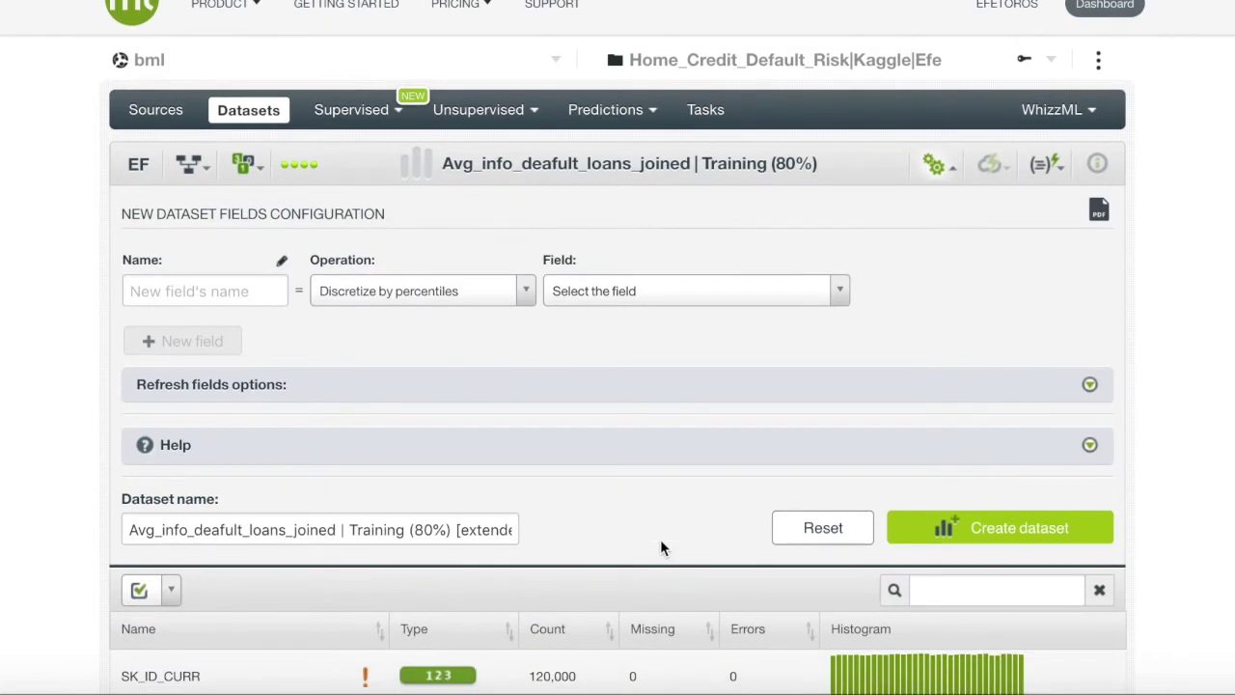
pyautogui.scroll(1, 660, 539)
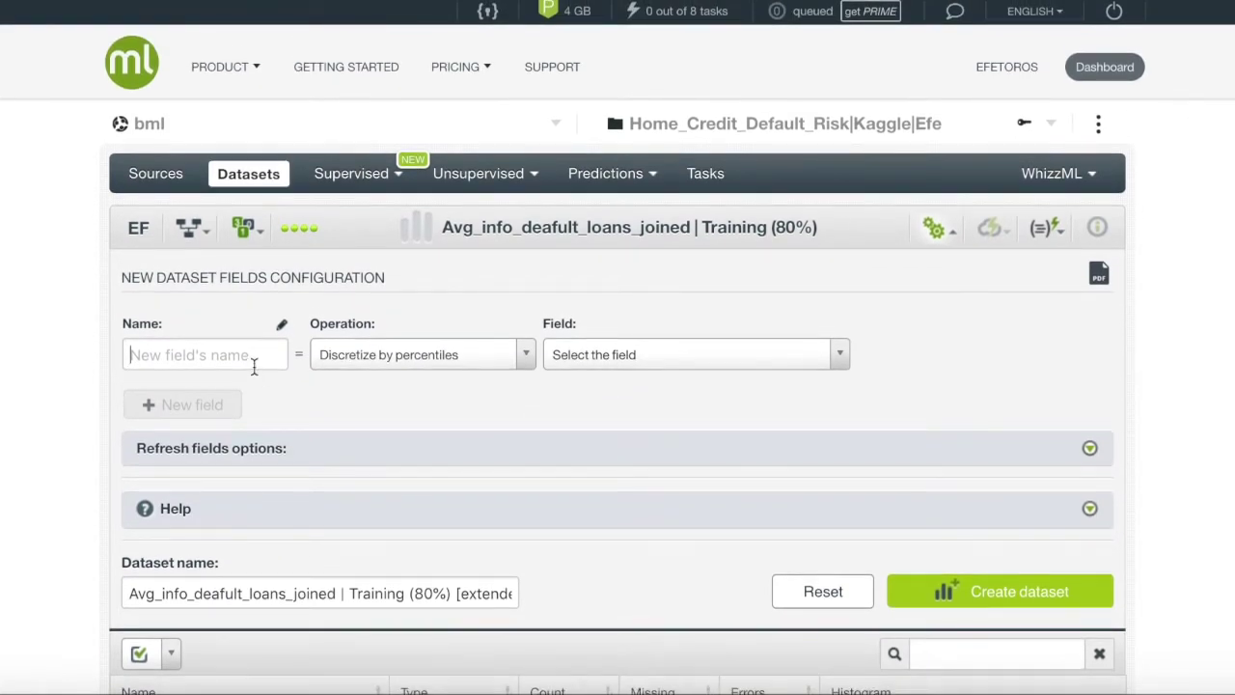
# Name the new field EXT_SOURCE_2_3 and set its operation to Lisp s-expression.
pyautogui.click(254, 361)
pyautogui.write('EXT_SOURCE_2_3')
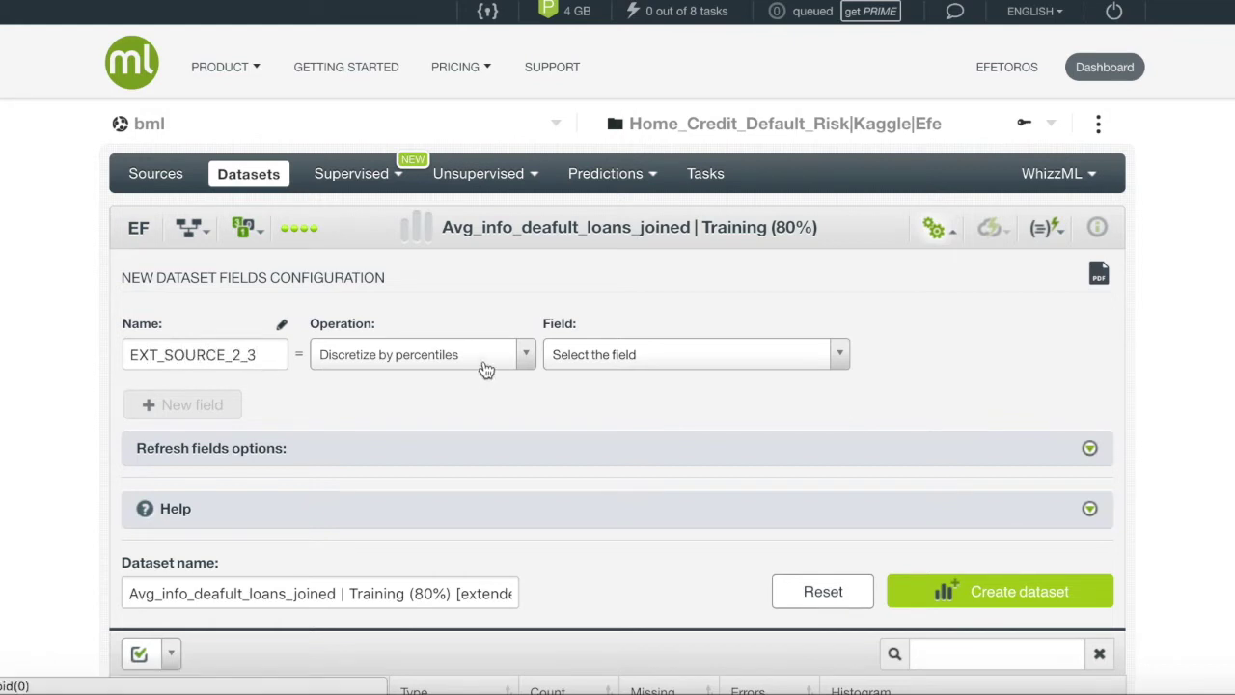
pyautogui.click(483, 360)
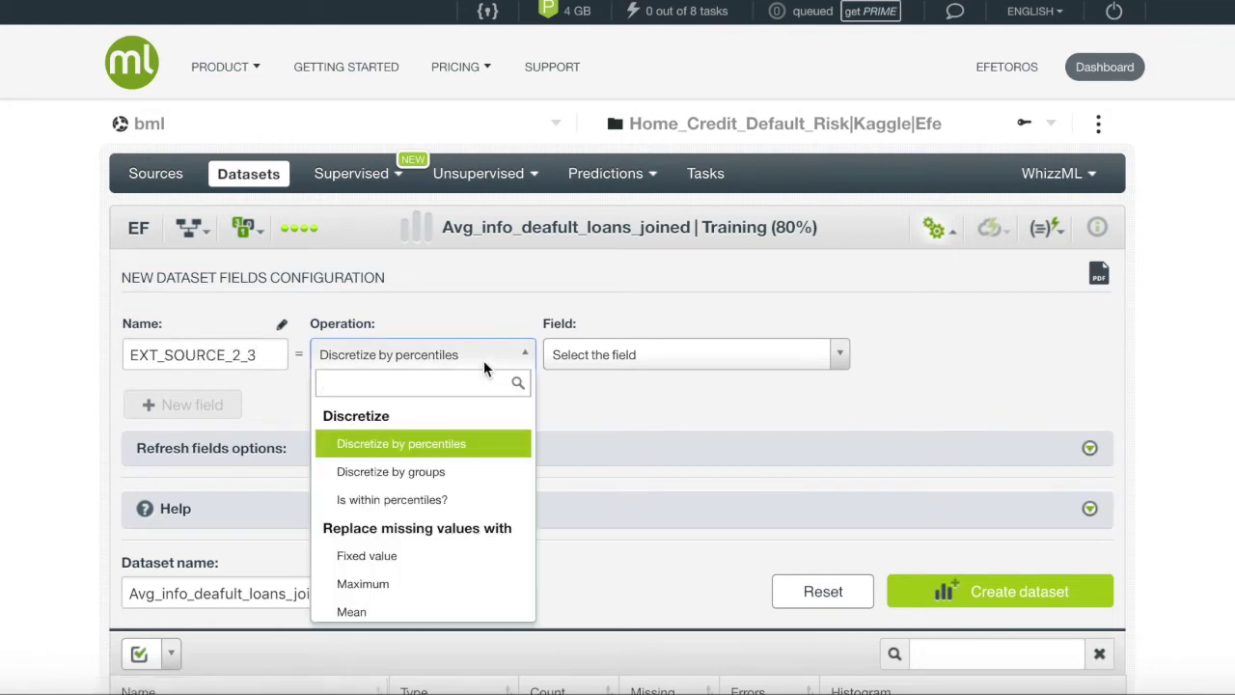
pyautogui.scroll(-6, 484, 510)
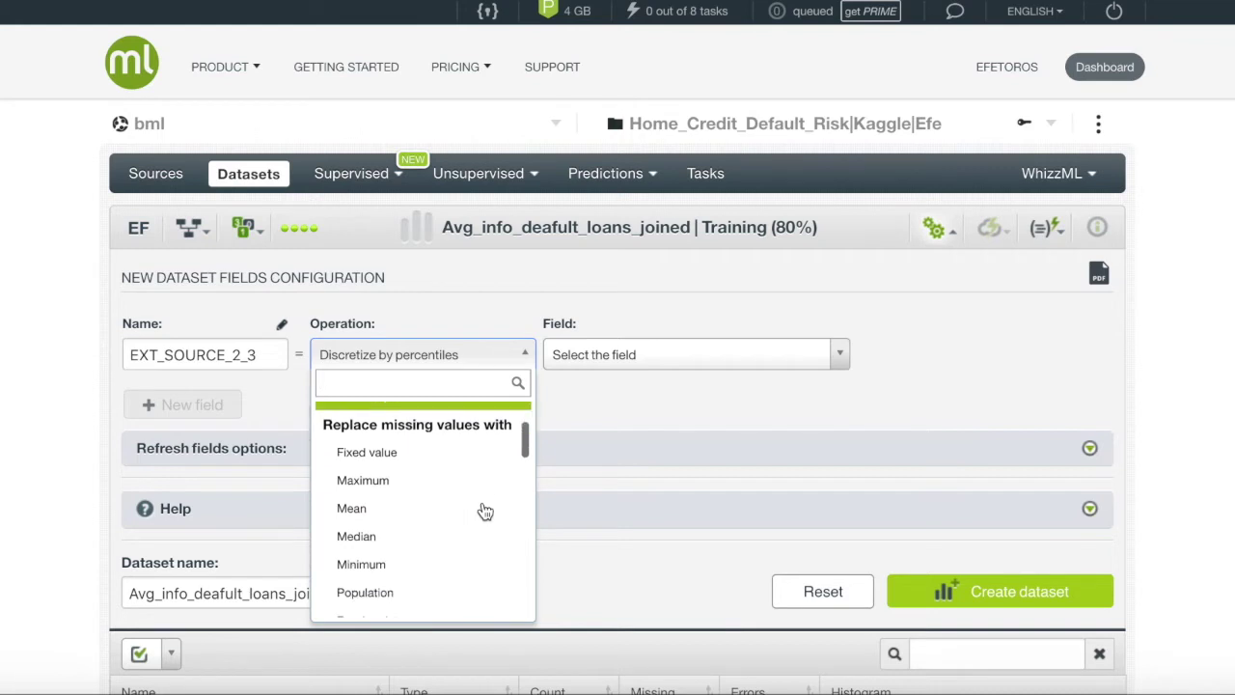
pyautogui.scroll(-8, 484, 510)
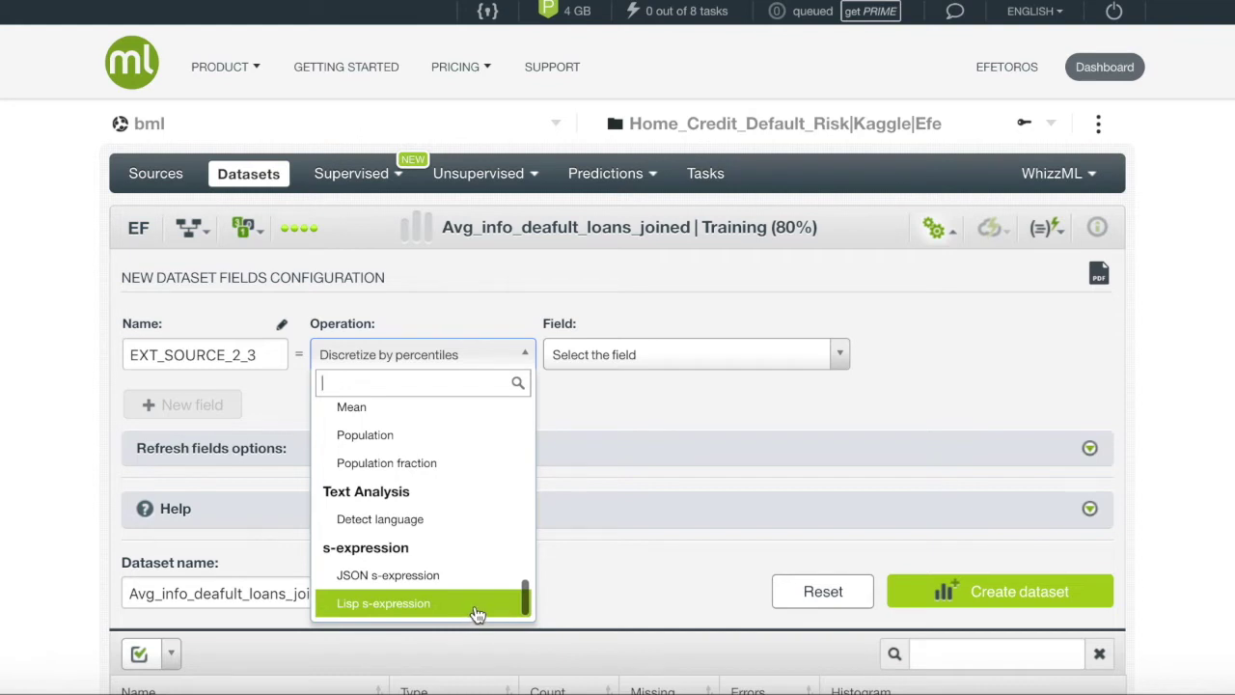
pyautogui.click(477, 614)
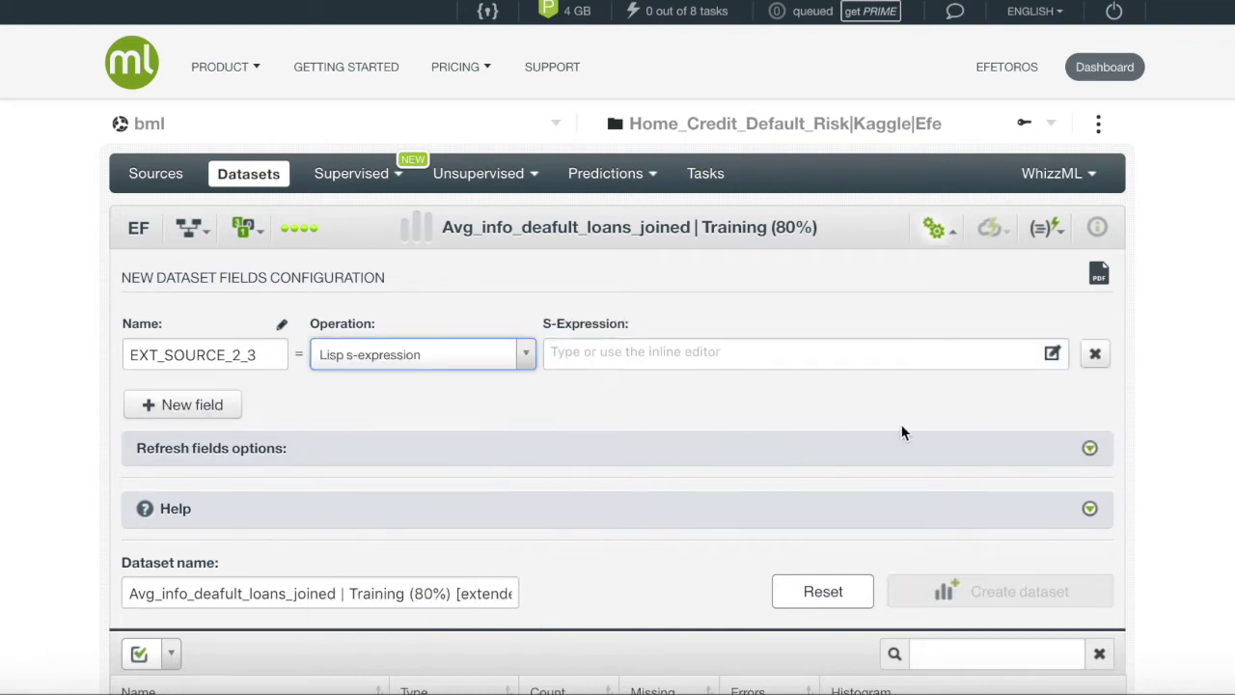
pyautogui.click(1052, 354)
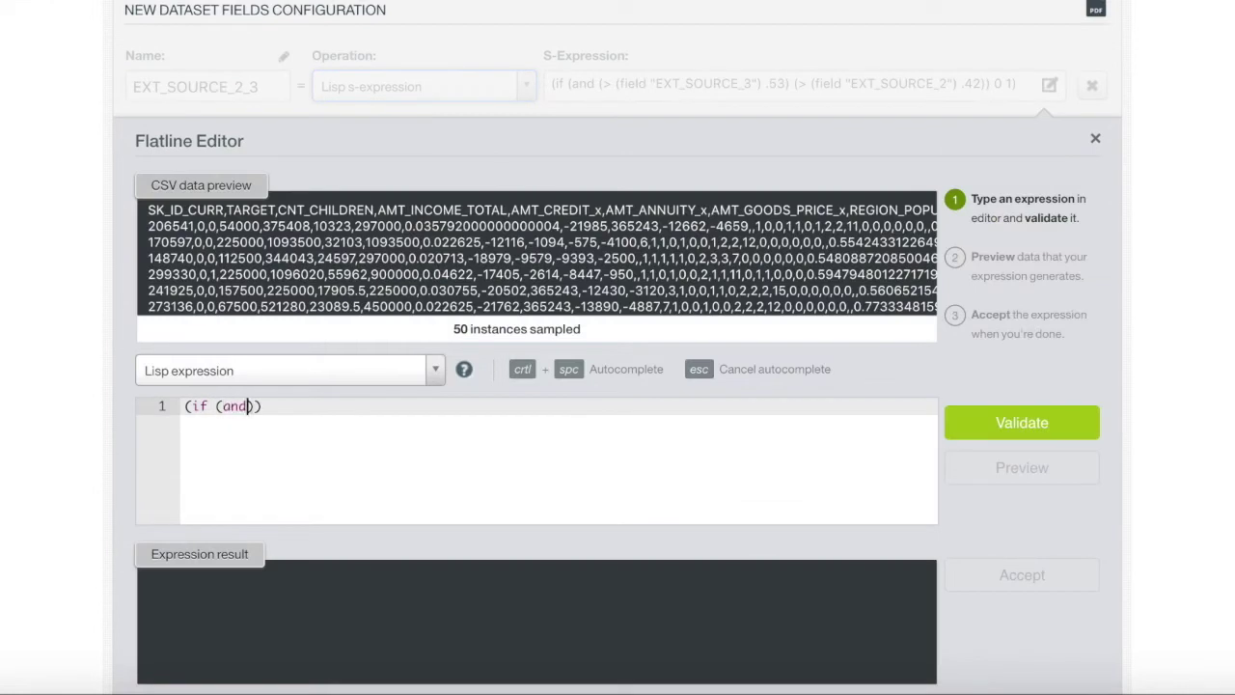
# Enter, validate, preview and accept (if (and (> (field "EXT_SOURCE_3") .53) (> (field "EXT_SOURCE_2") .42)) 0 1).
pyautogui.write('(> (field "EXT_SOURC')
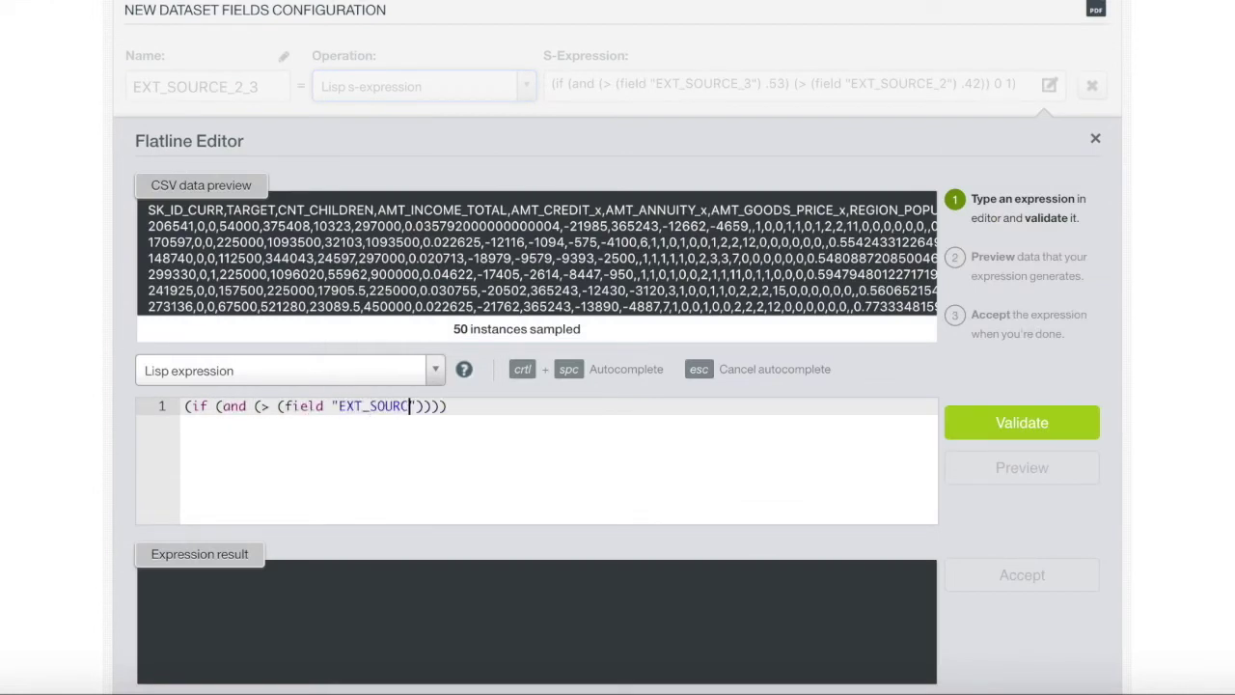
pyautogui.write('E_3") .53) (> ')
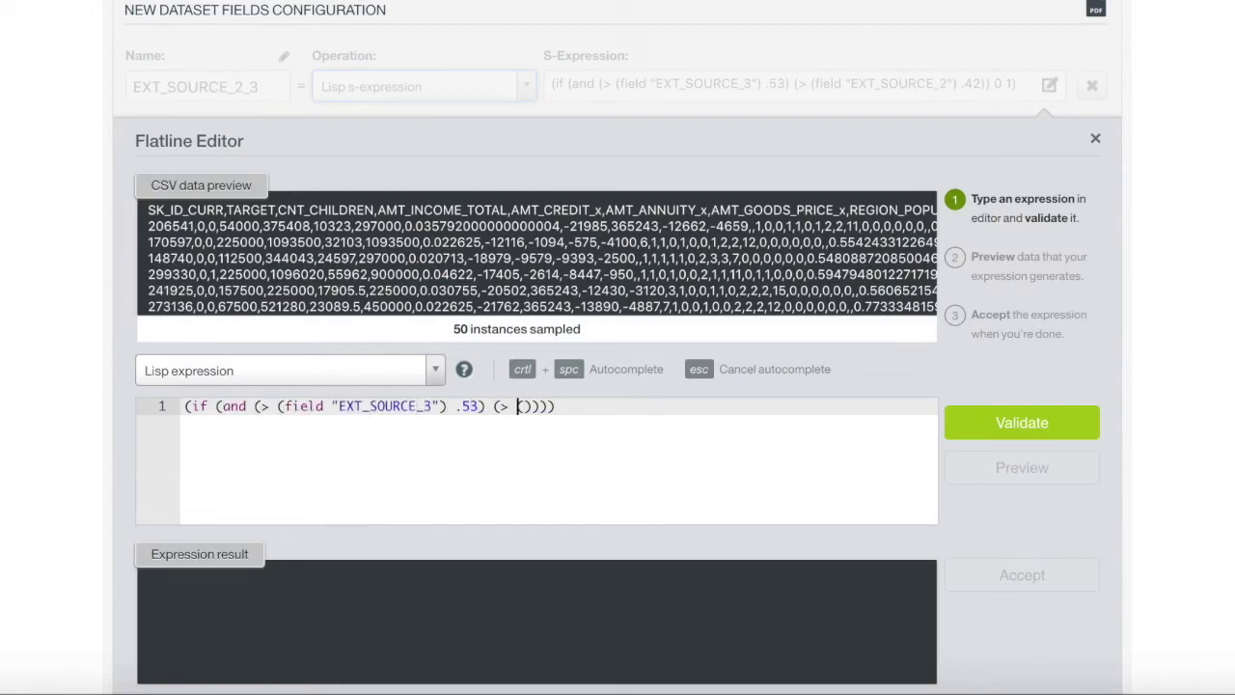
pyautogui.write('(field "EXT_SOURCE_2") .42)) 0 1')
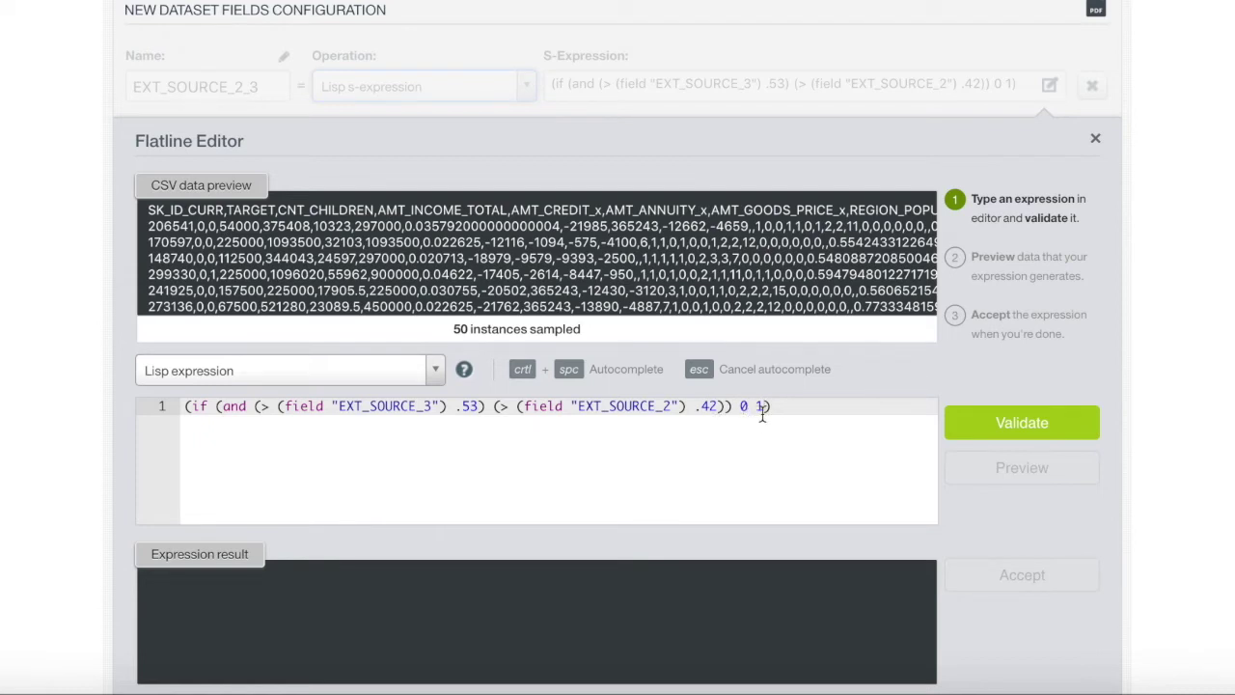
pyautogui.click(979, 436)
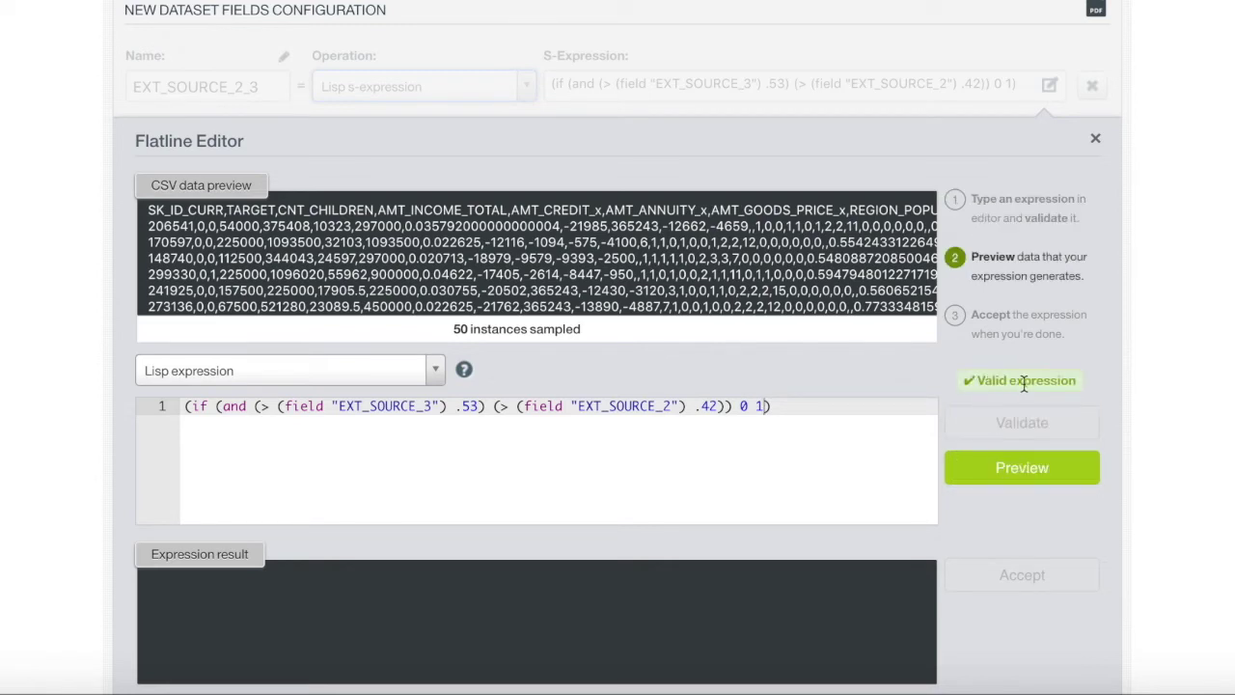
pyautogui.scroll(-1, 1023, 405)
pyautogui.click(1023, 412)
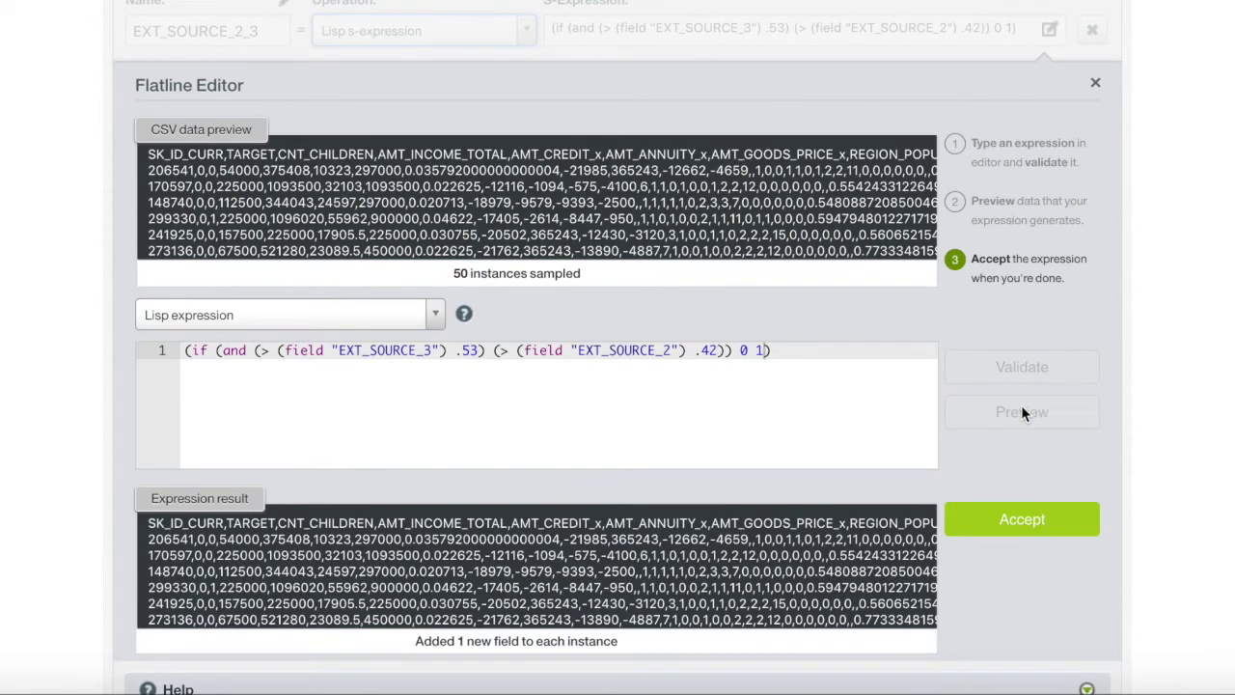
pyautogui.scroll(-3, 827, 589)
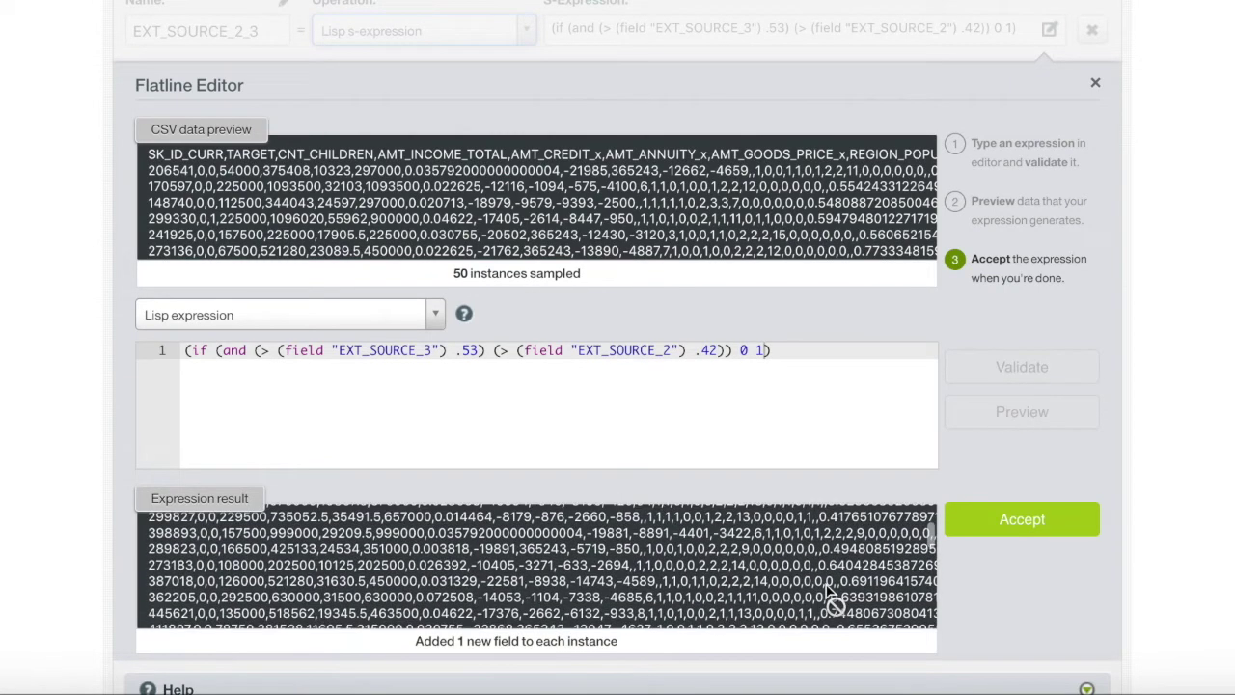
pyautogui.click(1020, 526)
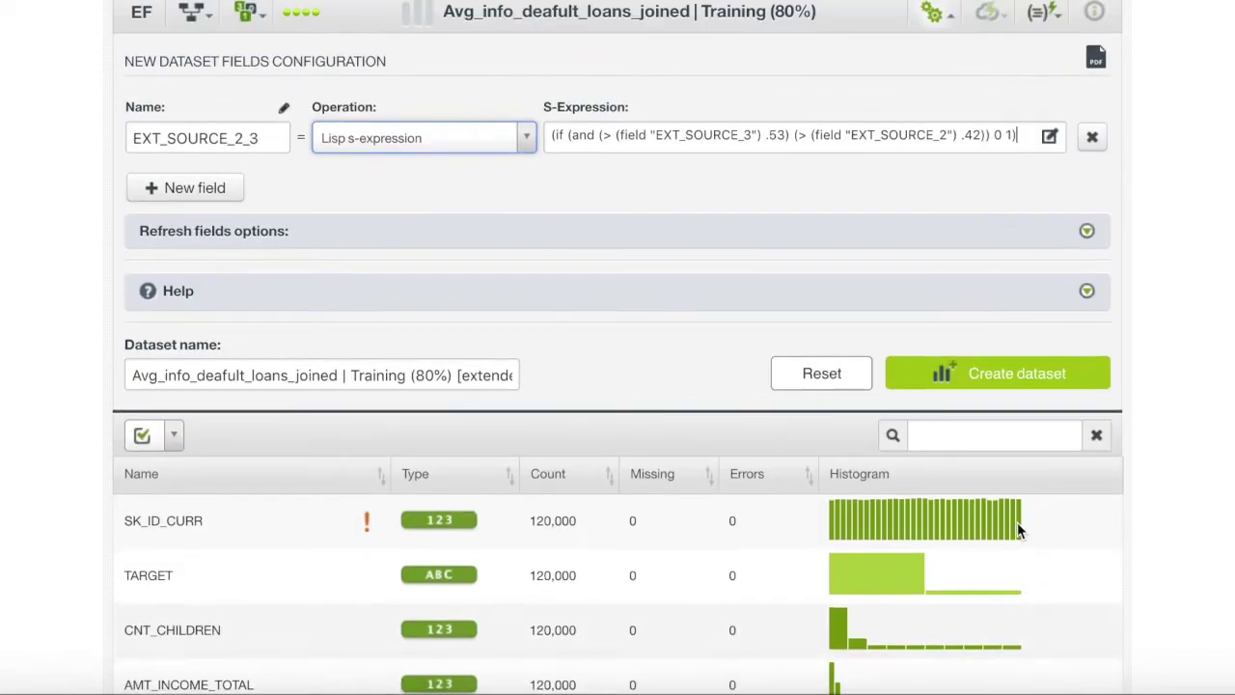
# Create the extended Training (80%) dataset with EXT_SOURCE_2_3 and open its 1-click menu.
pyautogui.scroll(1, 1017, 522)
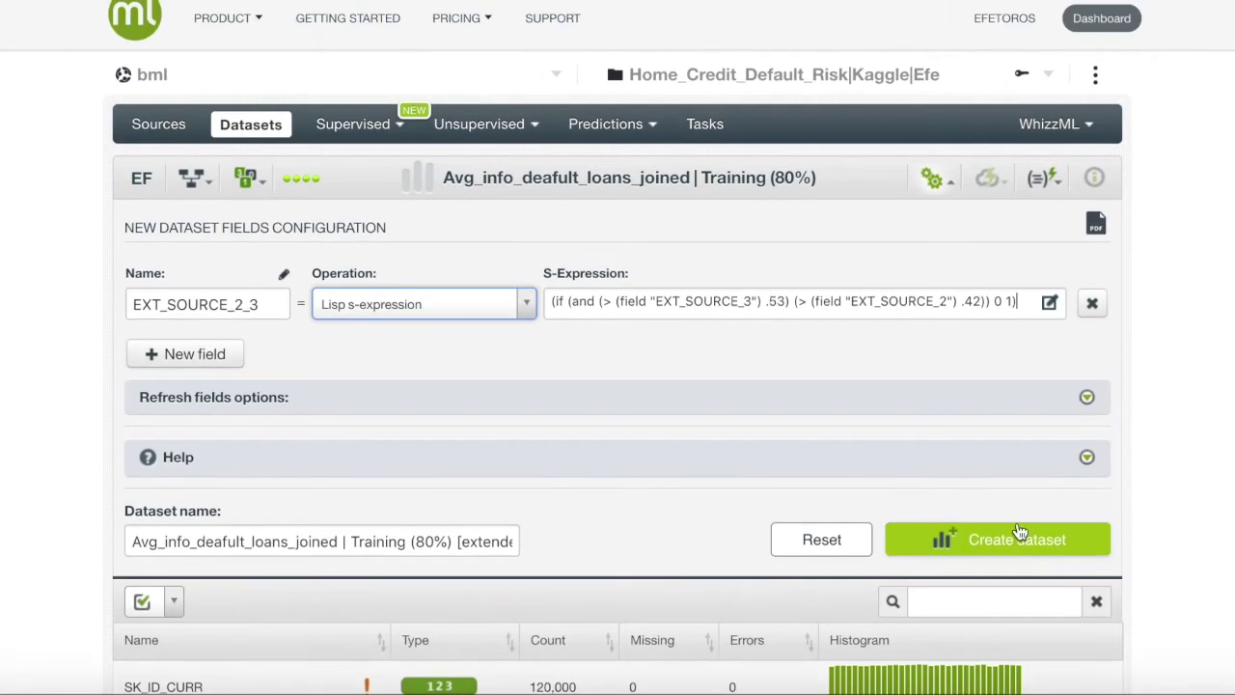
pyautogui.scroll(1, 1023, 550)
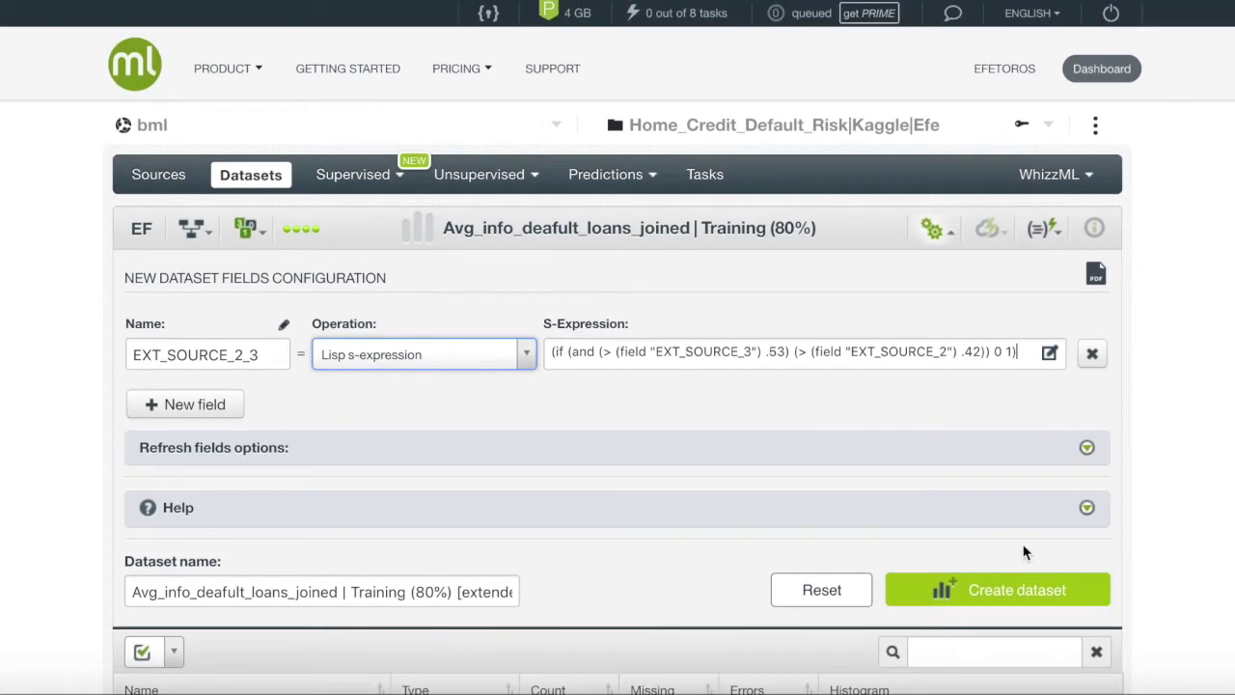
pyautogui.click(1022, 602)
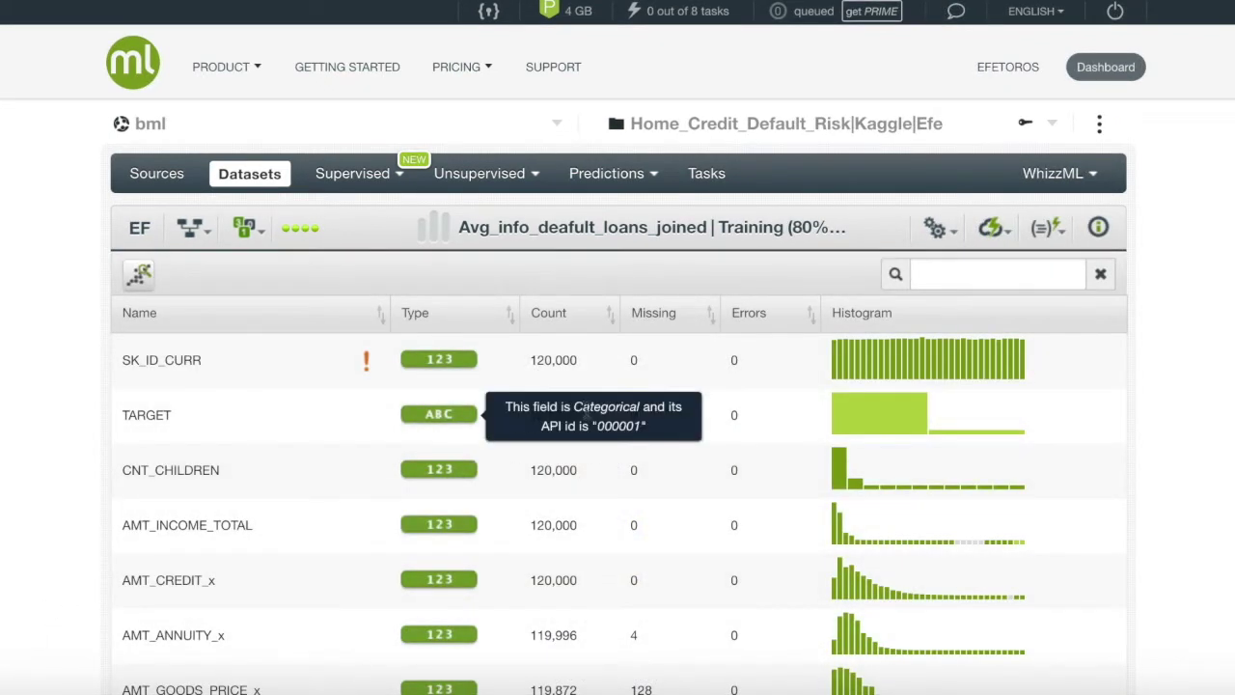
pyautogui.click(991, 232)
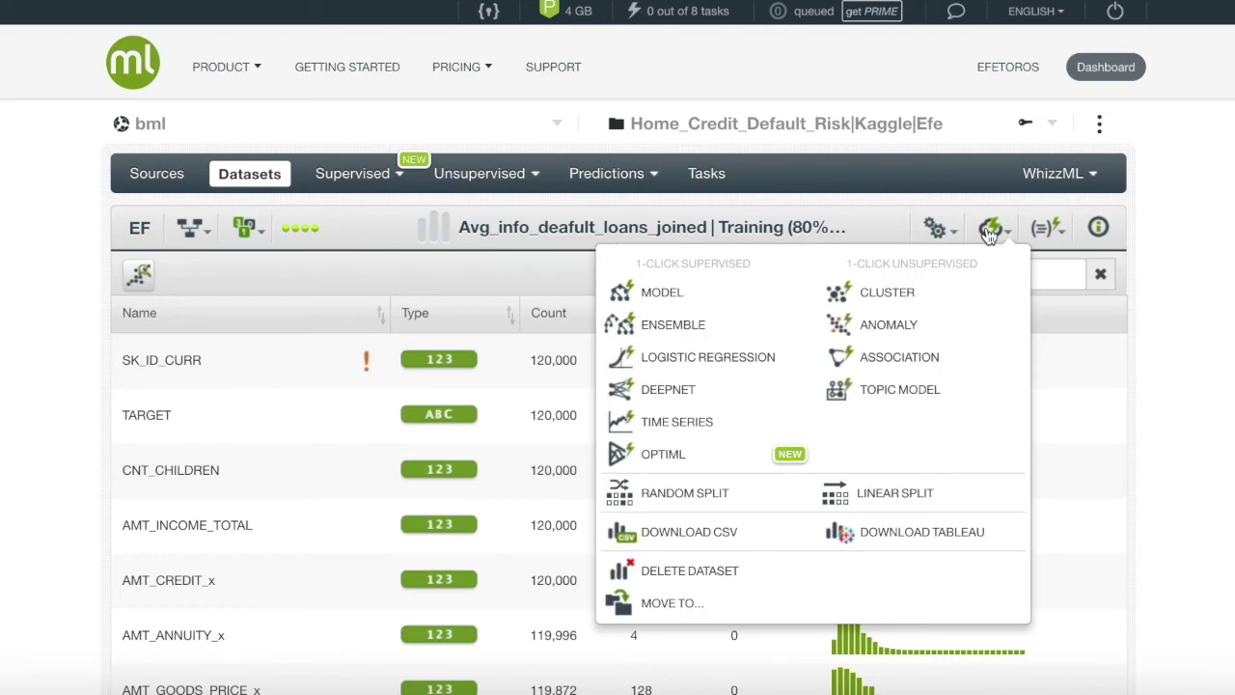
# Build a decision tree from the extended training dataset and review its field importances (EXT_SOURCE_2_3 top at 20.99%).
pyautogui.click(728, 297)
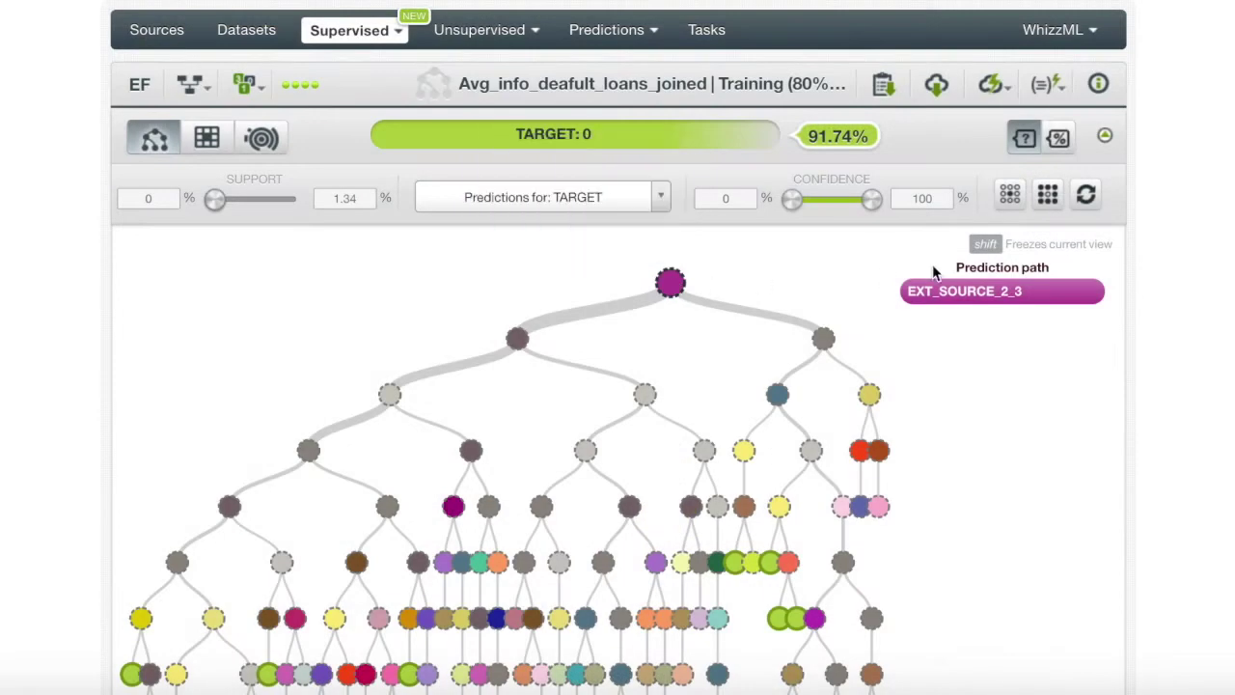
pyautogui.click(894, 91)
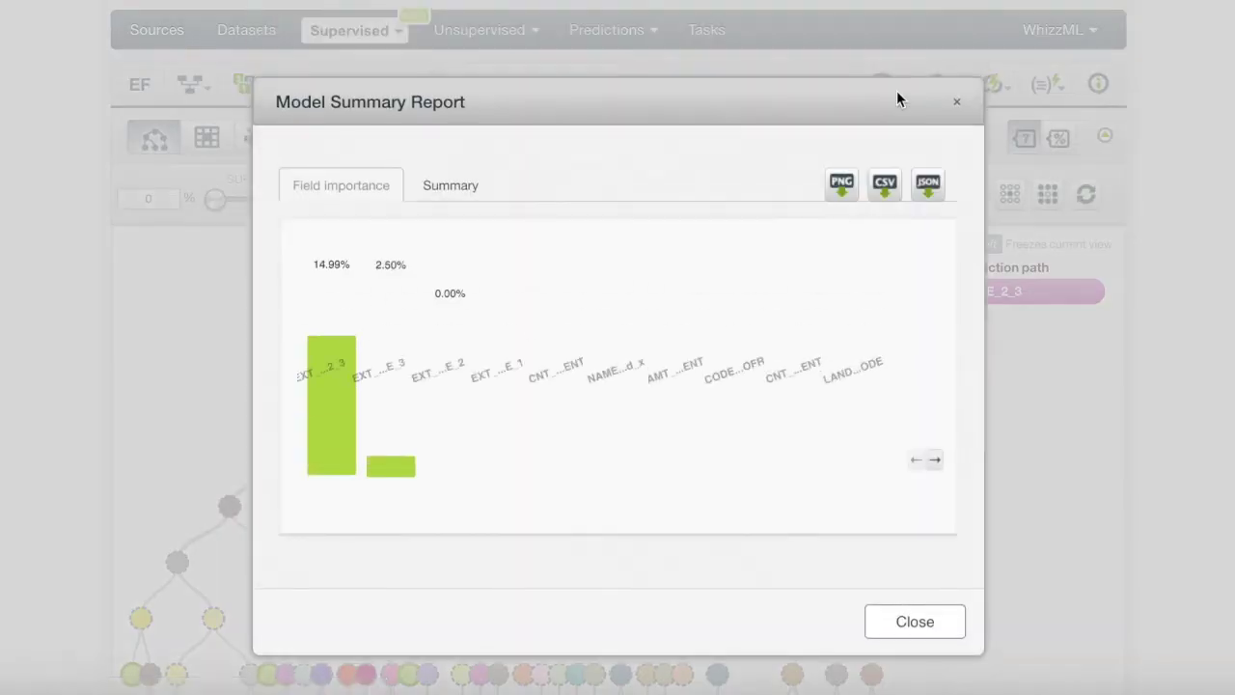
pyautogui.moveTo(505, 372)
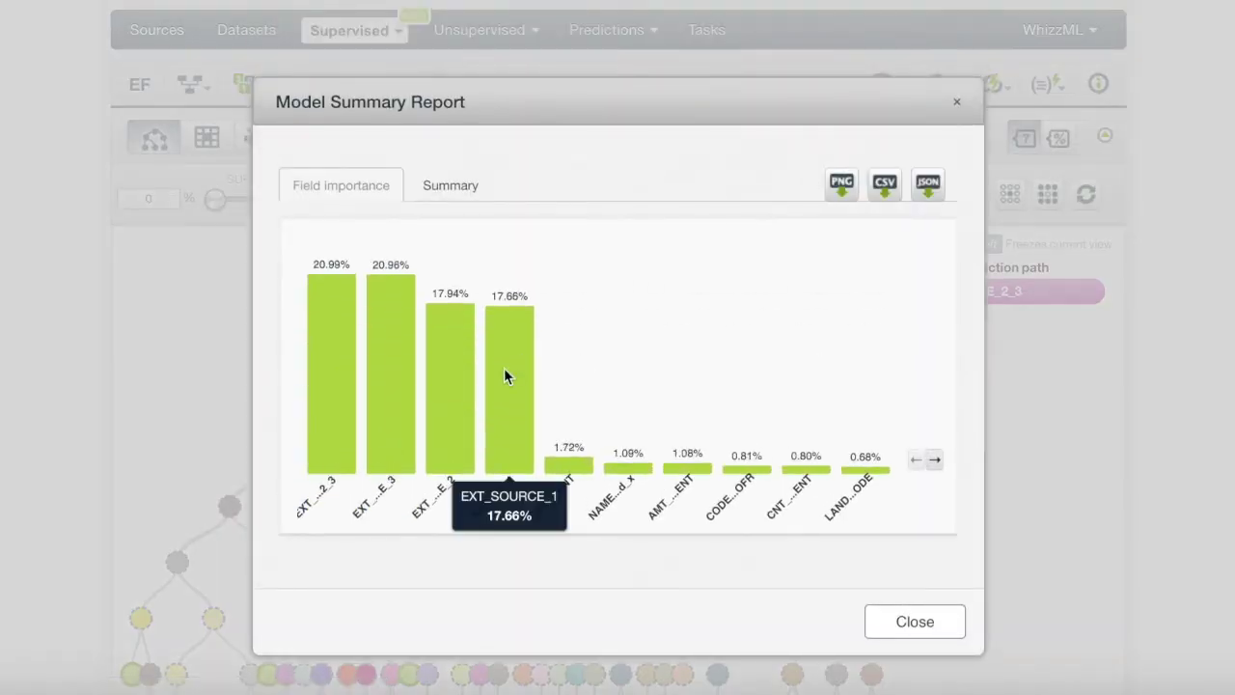
pyautogui.moveTo(375, 439)
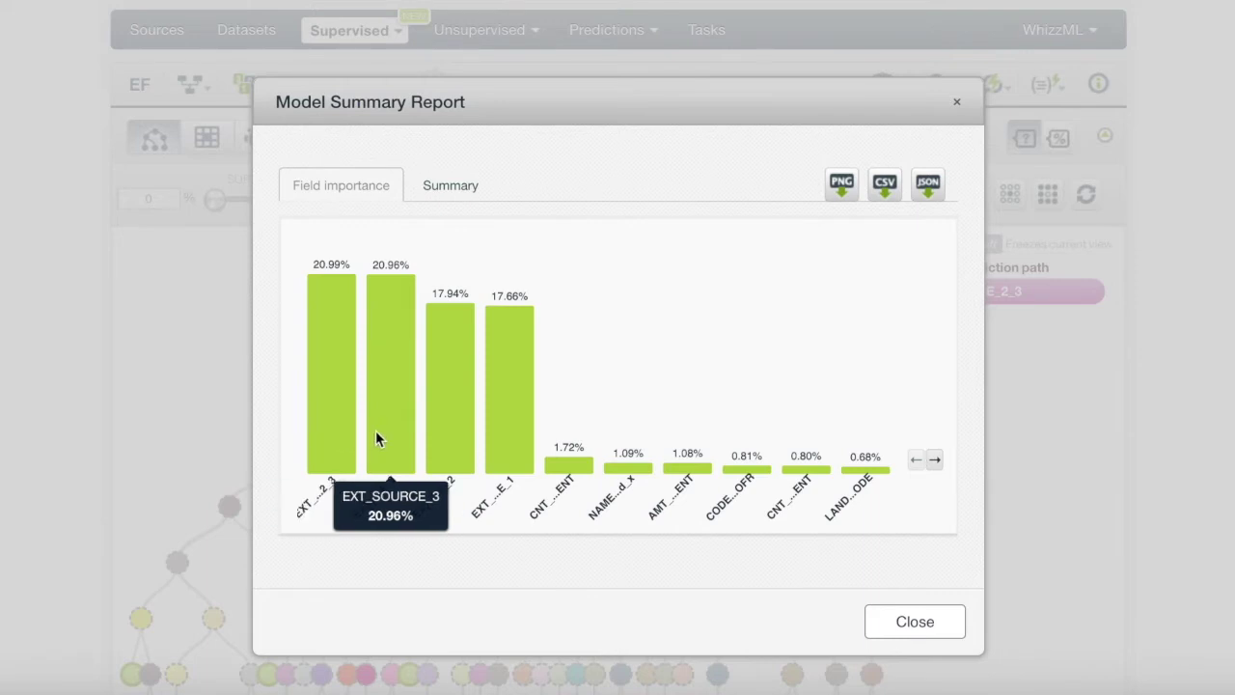
pyautogui.moveTo(514, 432)
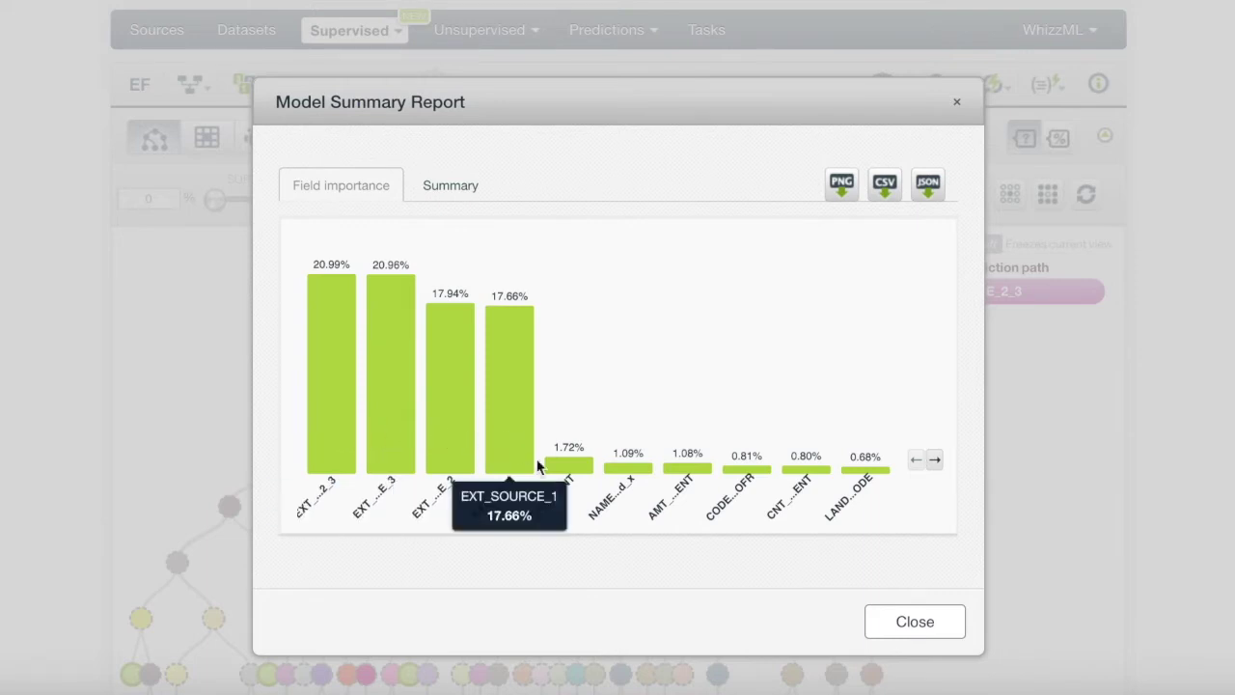
pyautogui.click(915, 621)
# Return to the Datasets list and open the extended 80% training dataset.
pyautogui.scroll(1, 352, 405)
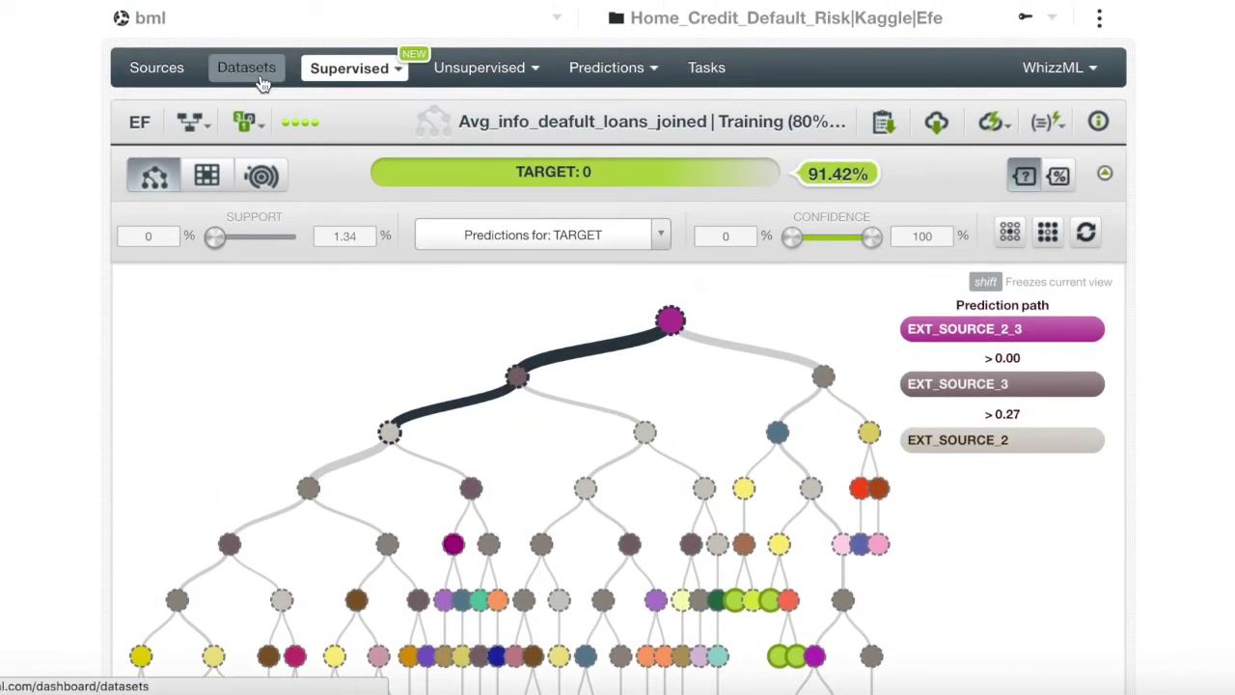
pyautogui.click(247, 70)
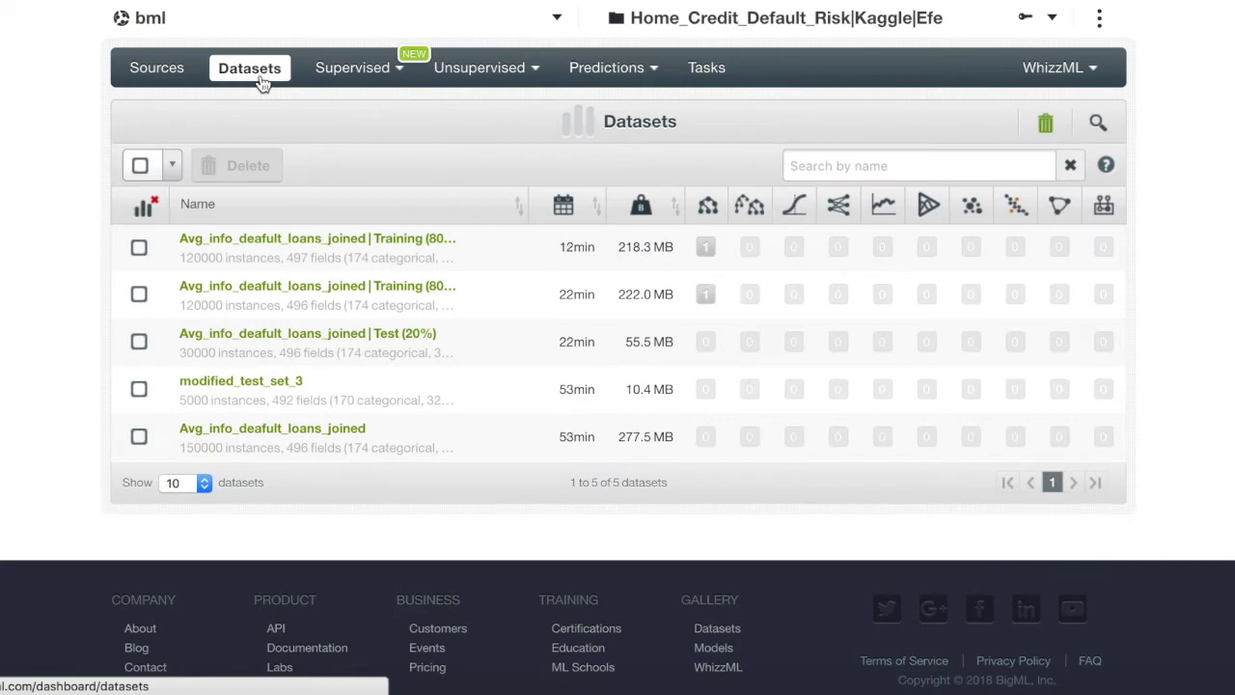
pyautogui.click(344, 249)
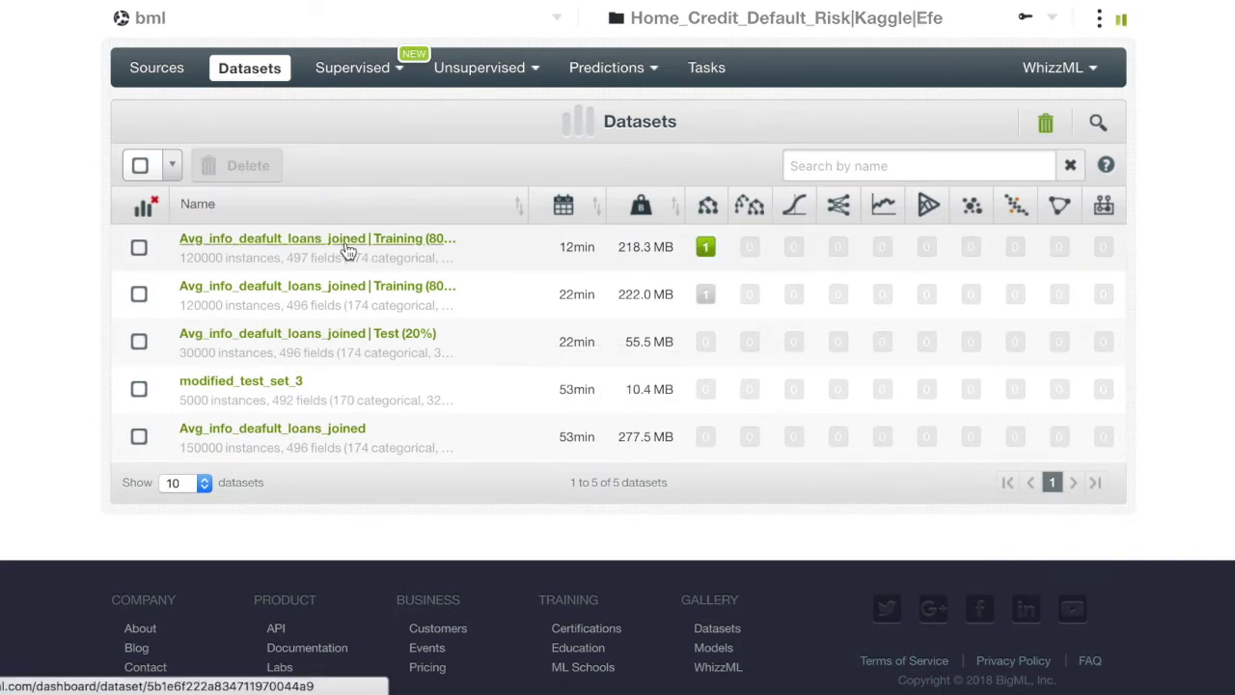
# Open the OptiML configuration for the extended 80% training dataset.
pyautogui.click(348, 249)
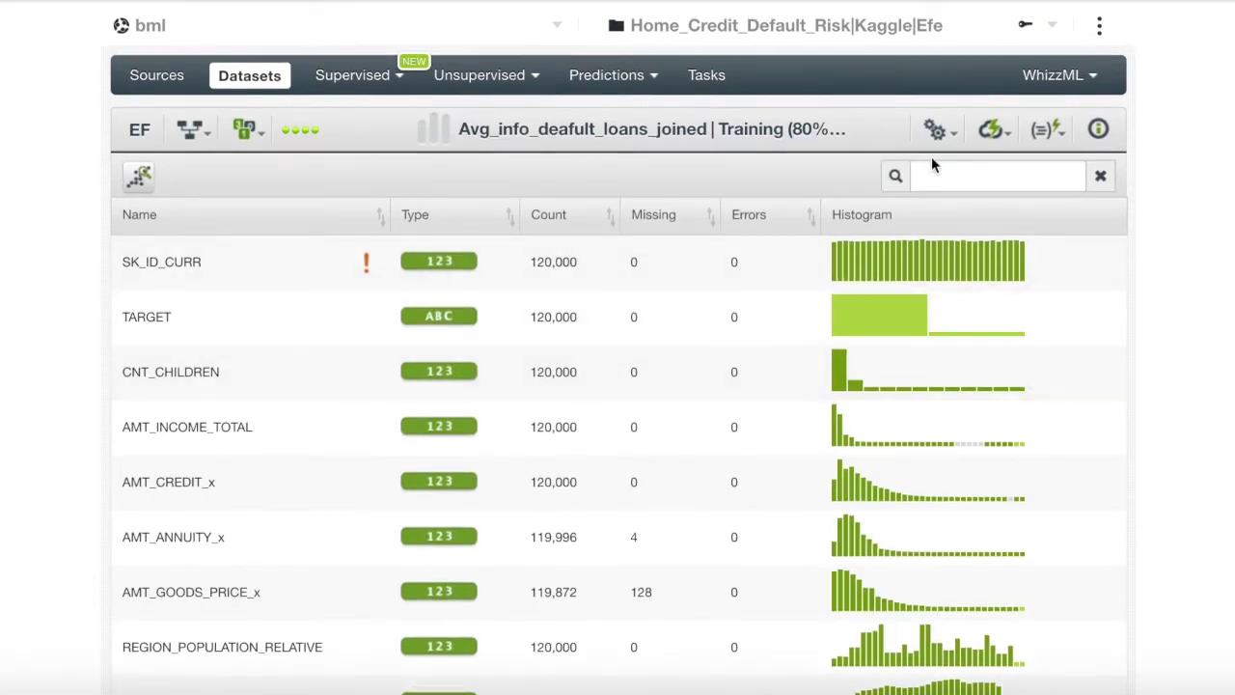
pyautogui.moveTo(936, 141)
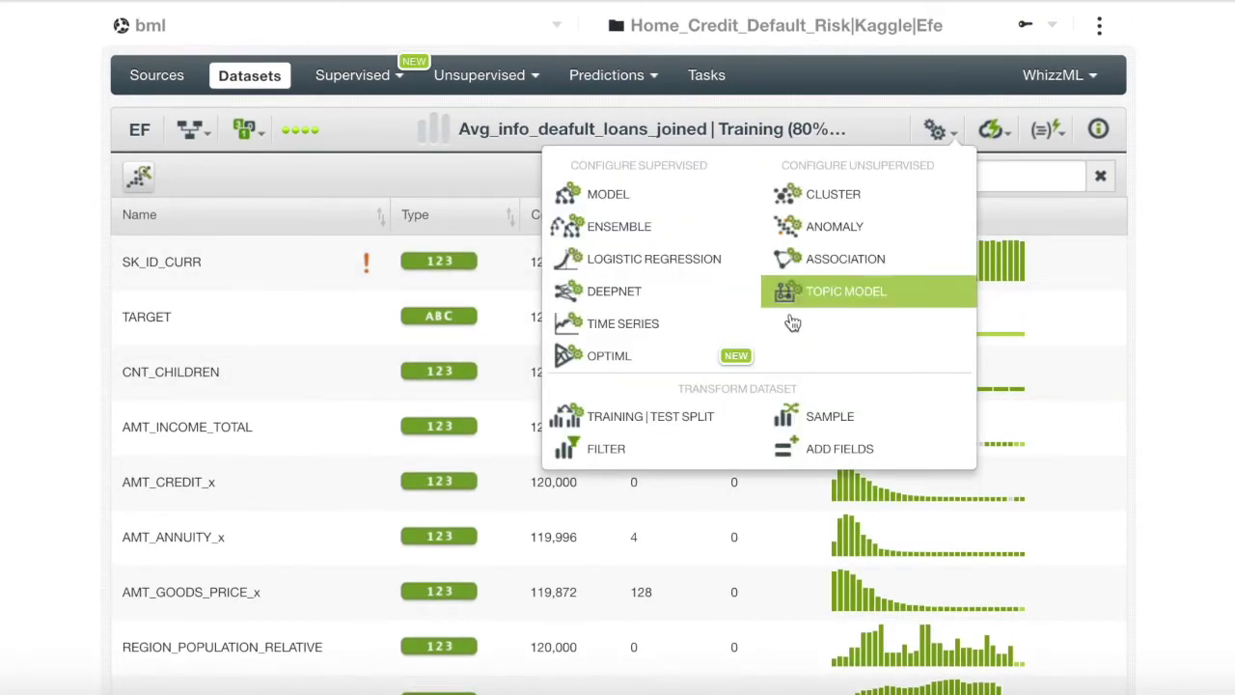
pyautogui.click(710, 359)
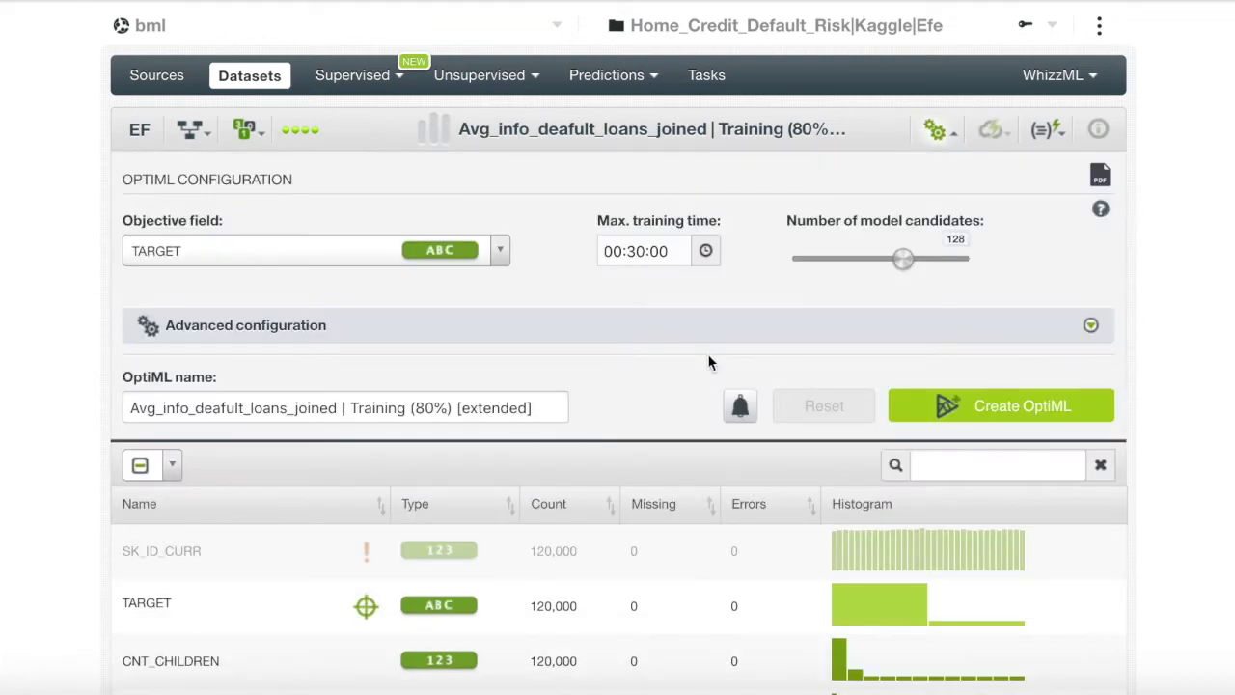
pyautogui.scroll(-1, 709, 362)
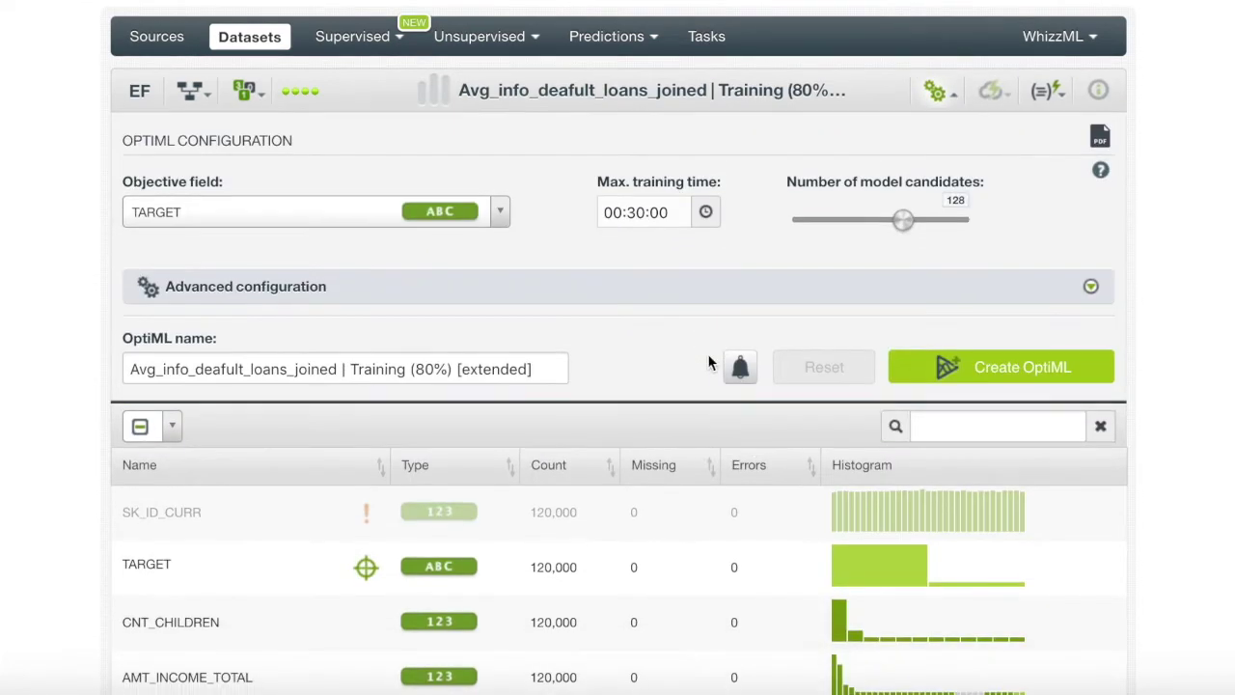
pyautogui.scroll(1, 709, 362)
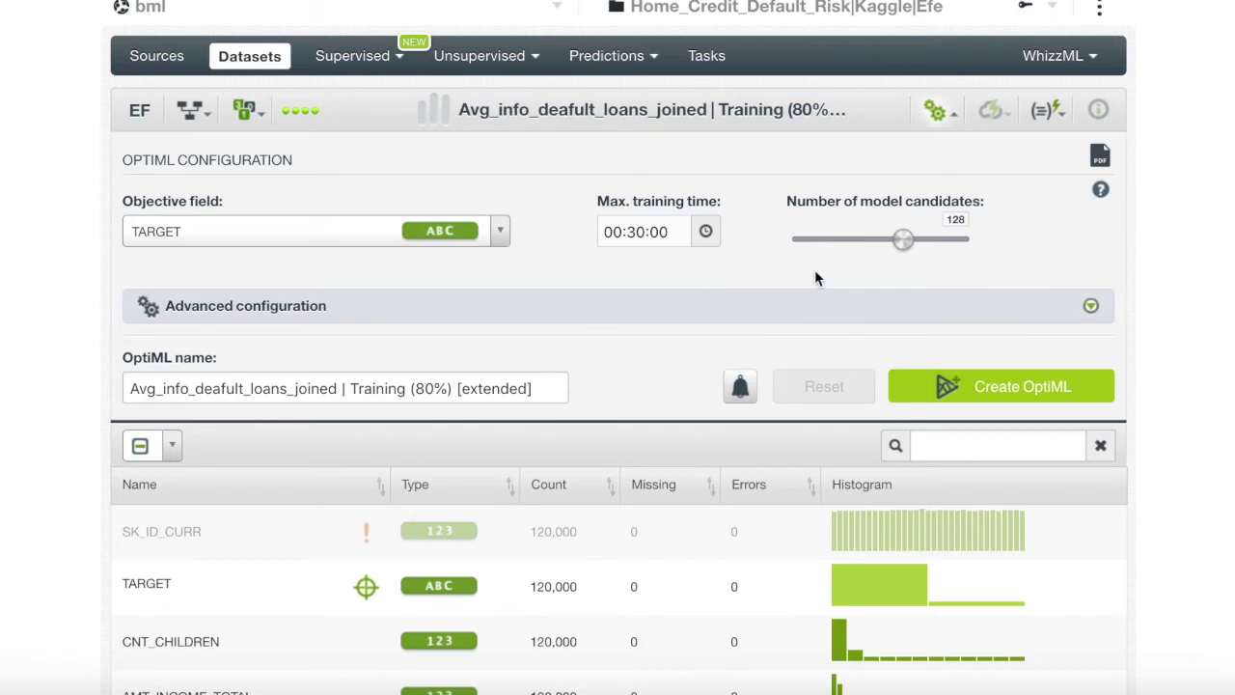
# Set 140 model candidates and a 3:30:00 maximum training time, then create the OptiML.
pyautogui.moveTo(903, 241)
pyautogui.mouseDown()
pyautogui.moveTo(933, 248)
pyautogui.moveTo(896, 247)
pyautogui.moveTo(917, 250)
pyautogui.mouseUp()
pyautogui.click(622, 236)
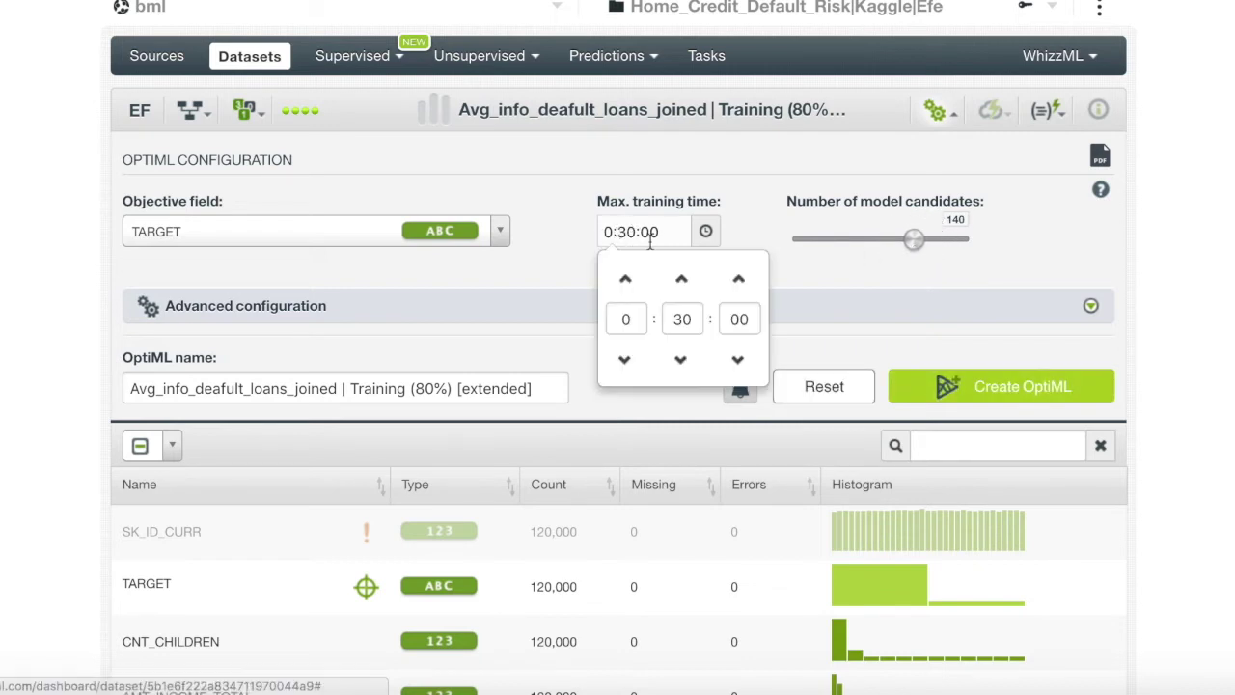
pyautogui.click(625, 280)
pyautogui.click(625, 280)
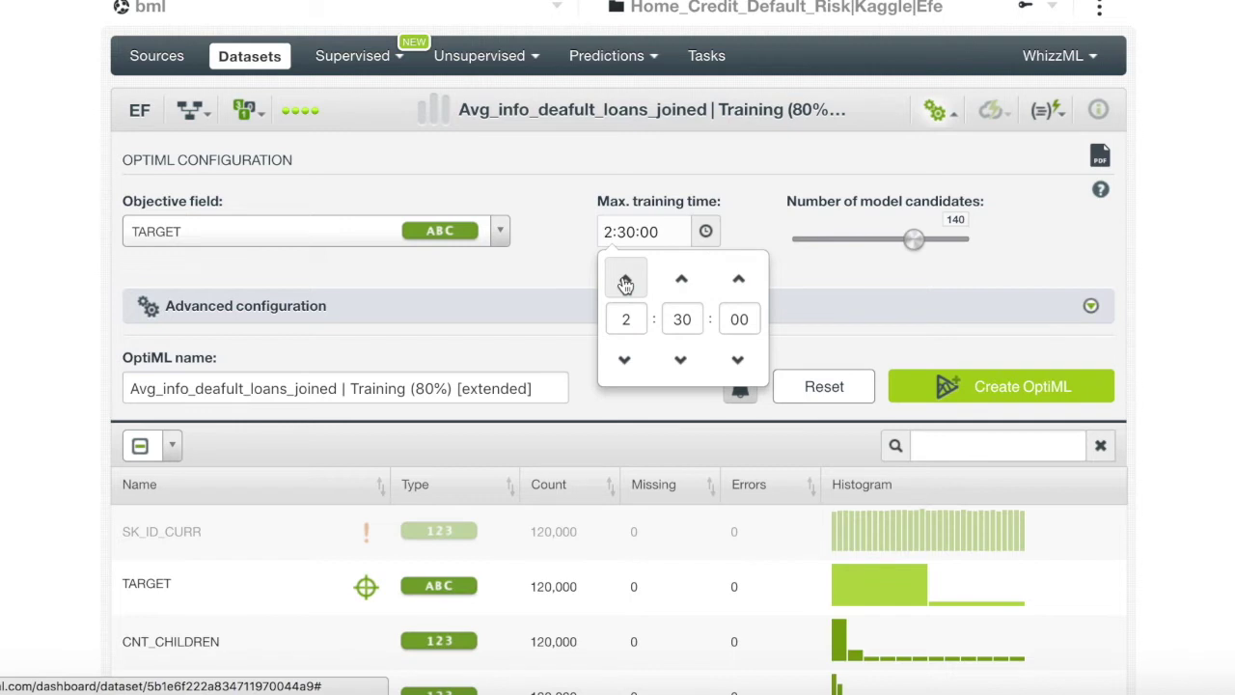
pyautogui.click(626, 280)
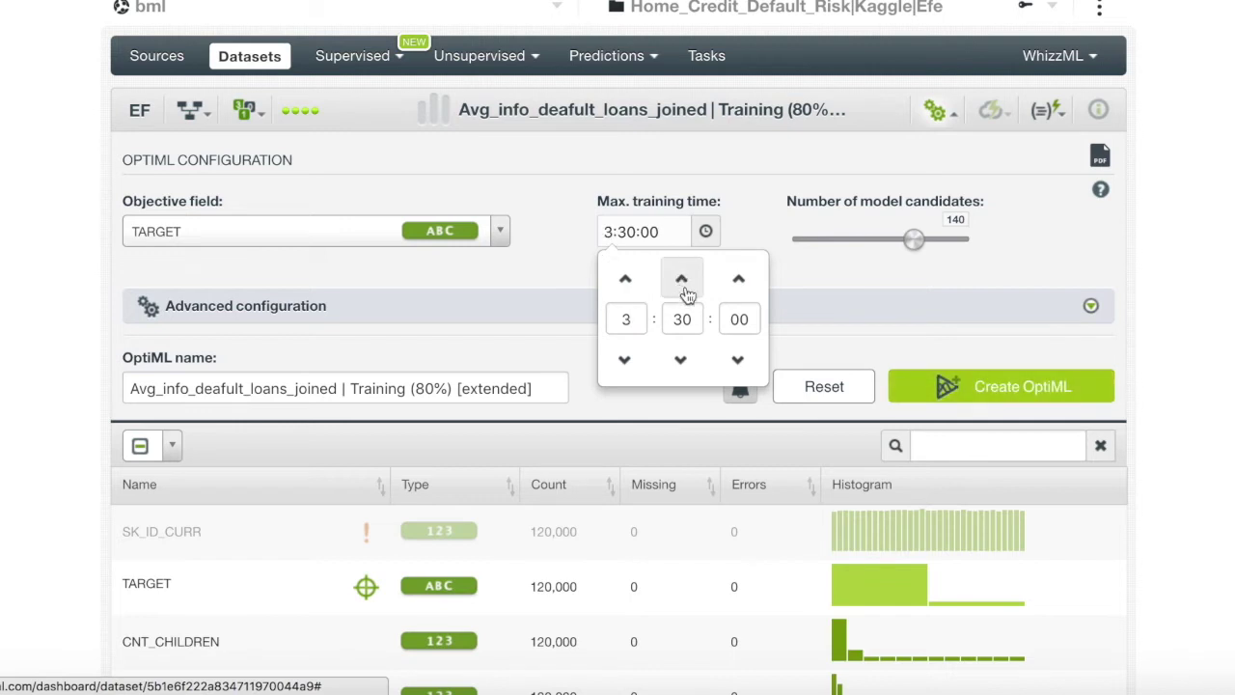
pyautogui.click(986, 391)
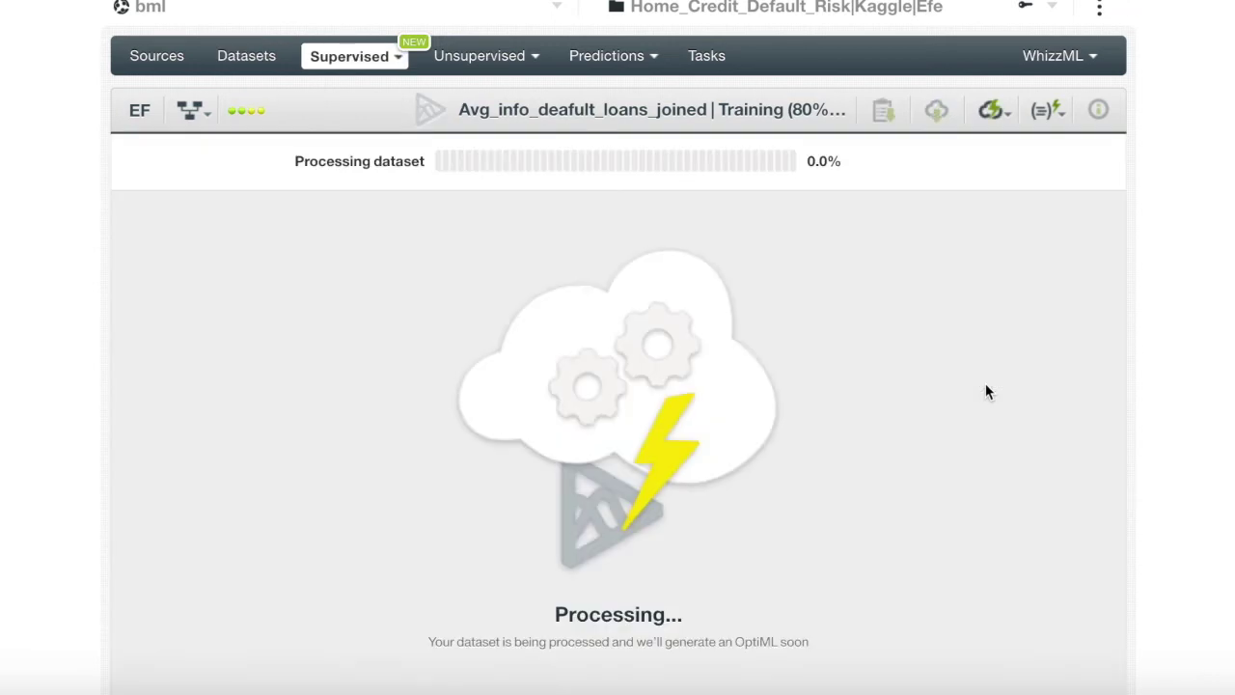
# Scroll through the OptiML results and inspect the first score column's metric options.
pyautogui.scroll(1, 985, 391)
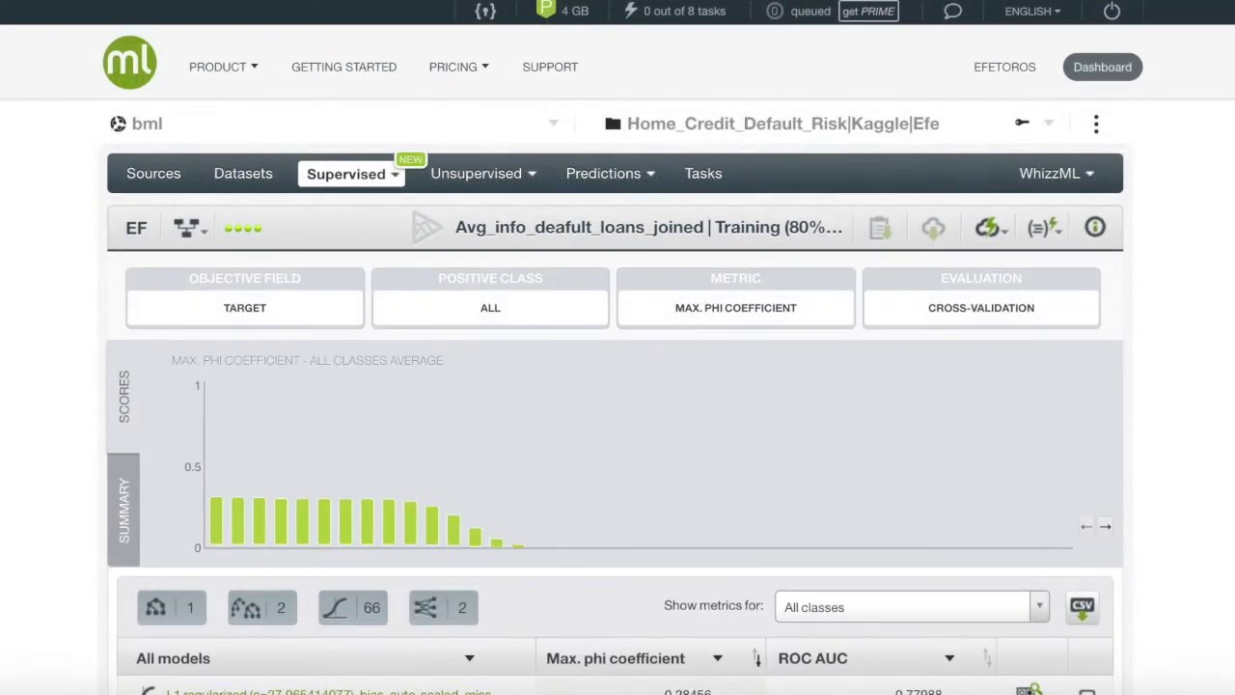
pyautogui.scroll(-1, 618, 386)
pyautogui.scroll(-2, 618, 386)
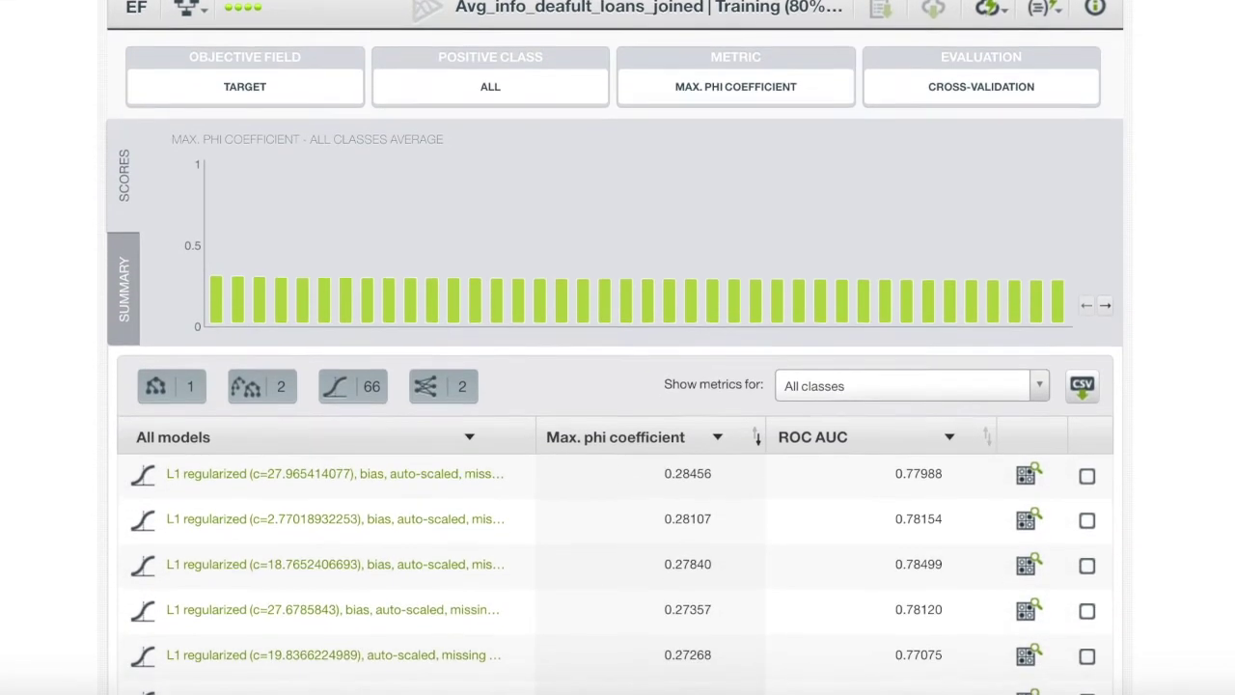
pyautogui.scroll(-2, 618, 386)
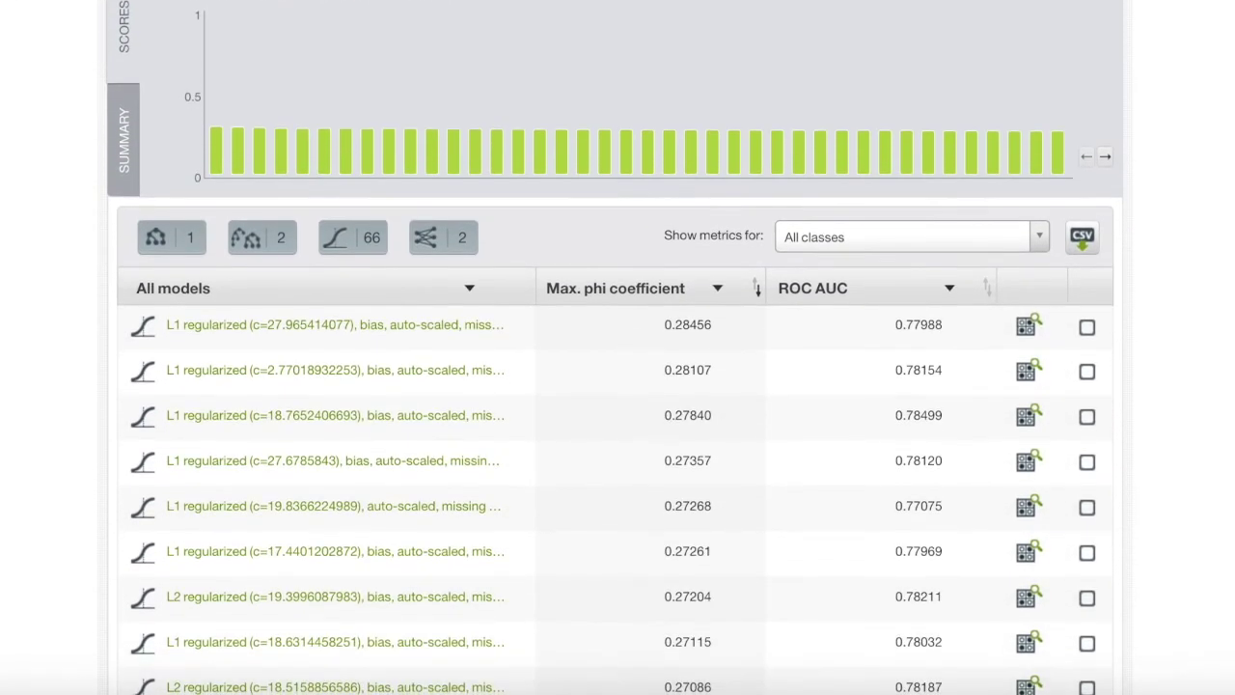
pyautogui.scroll(-1, 730, 350)
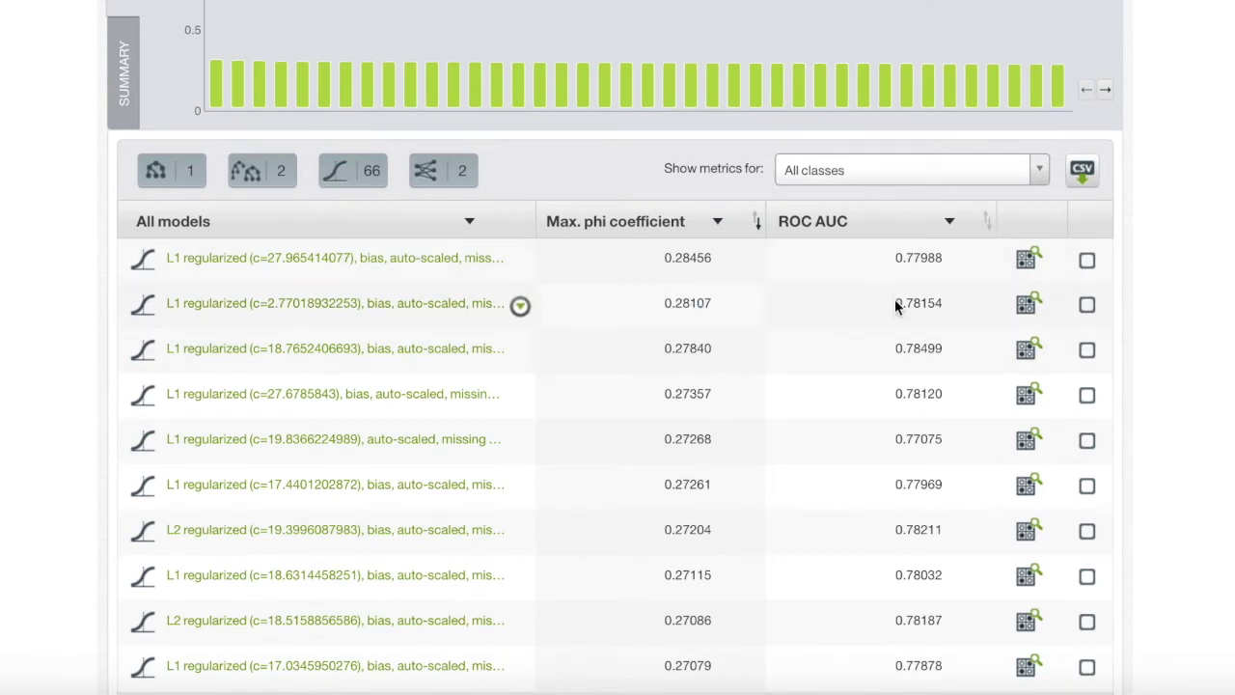
pyautogui.scroll(1, 895, 350)
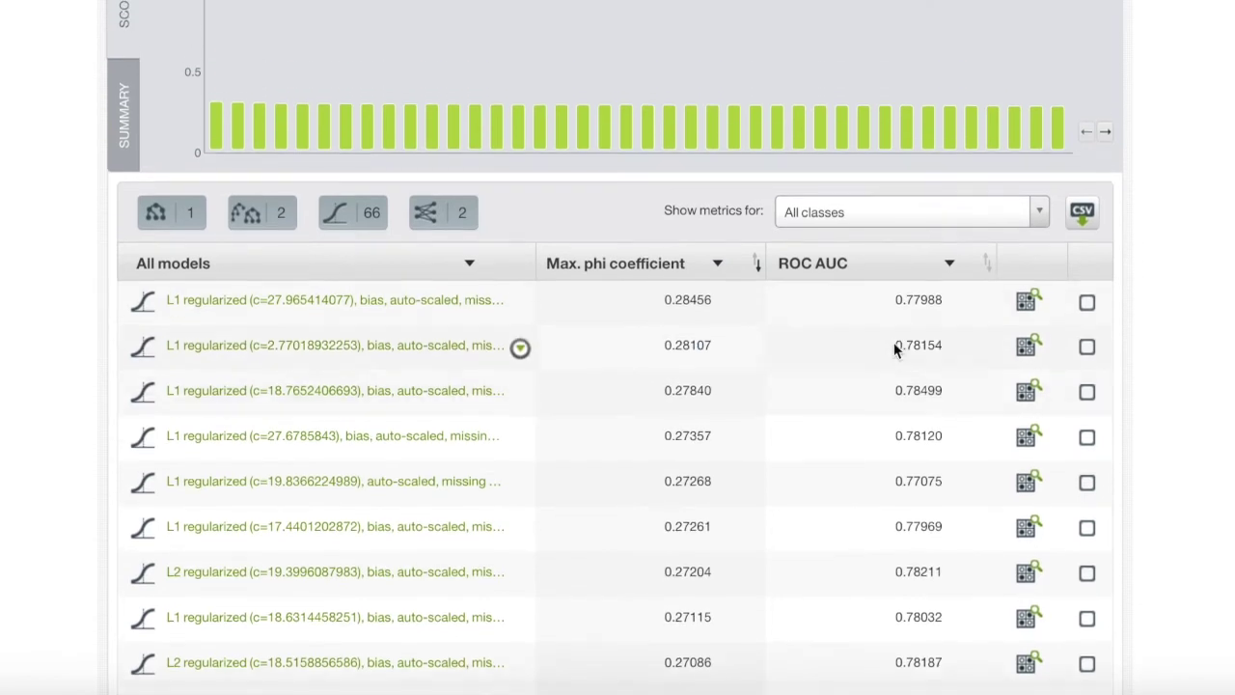
pyautogui.click(723, 272)
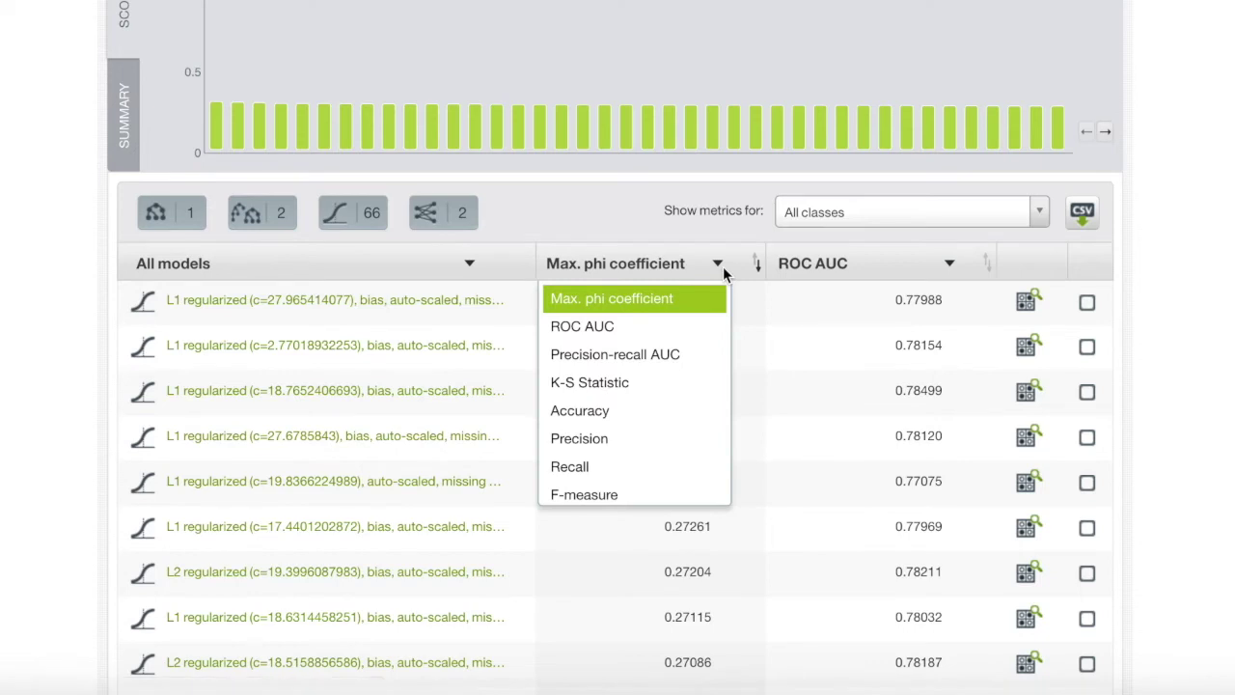
pyautogui.click(723, 269)
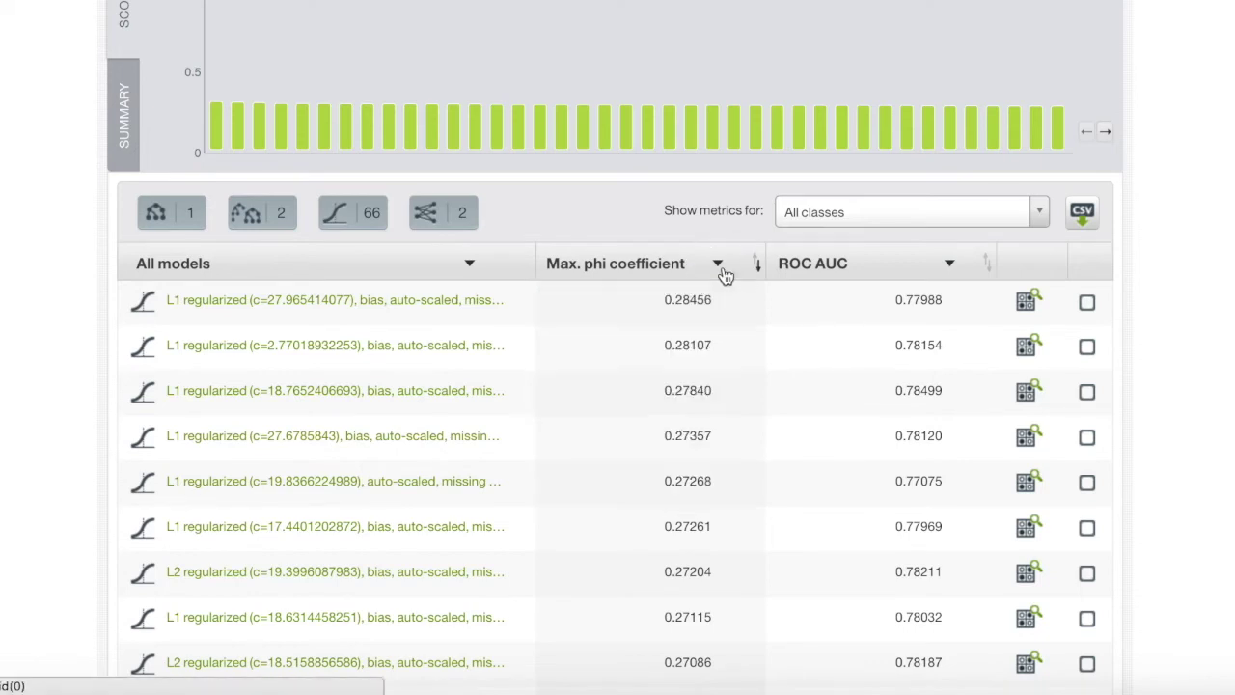
# Switch the second metric column to Accuracy, then to ROC AUC.
pyautogui.click(842, 267)
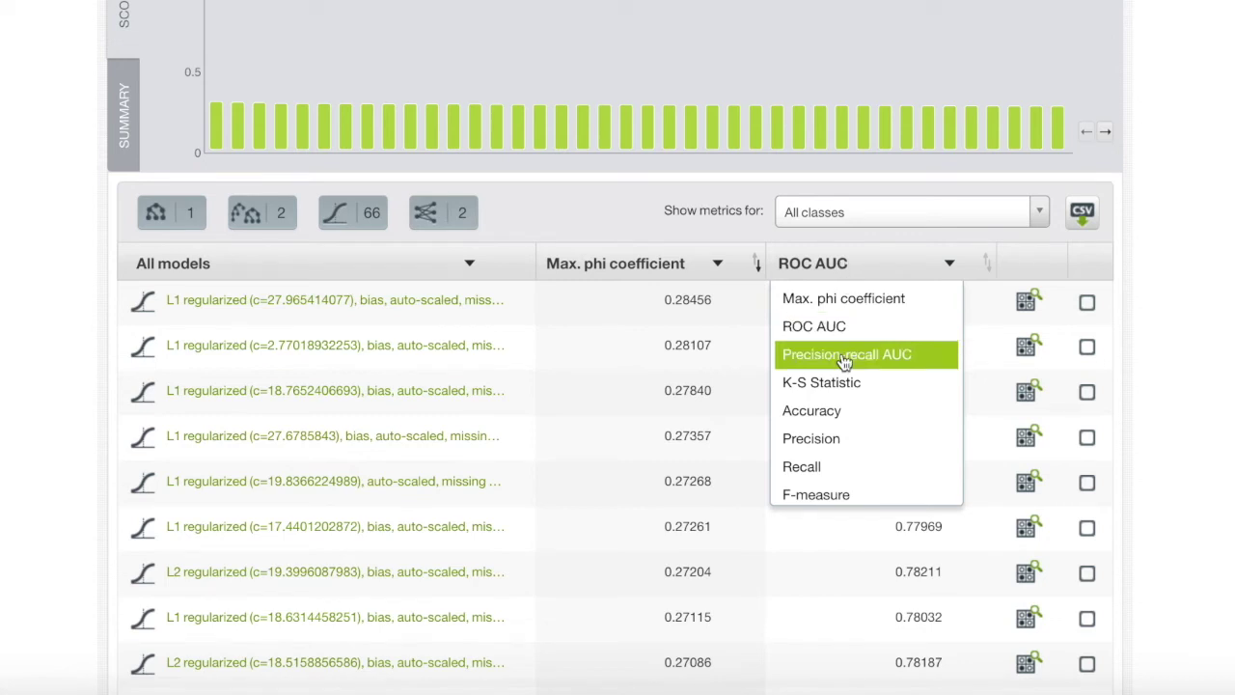
pyautogui.click(839, 413)
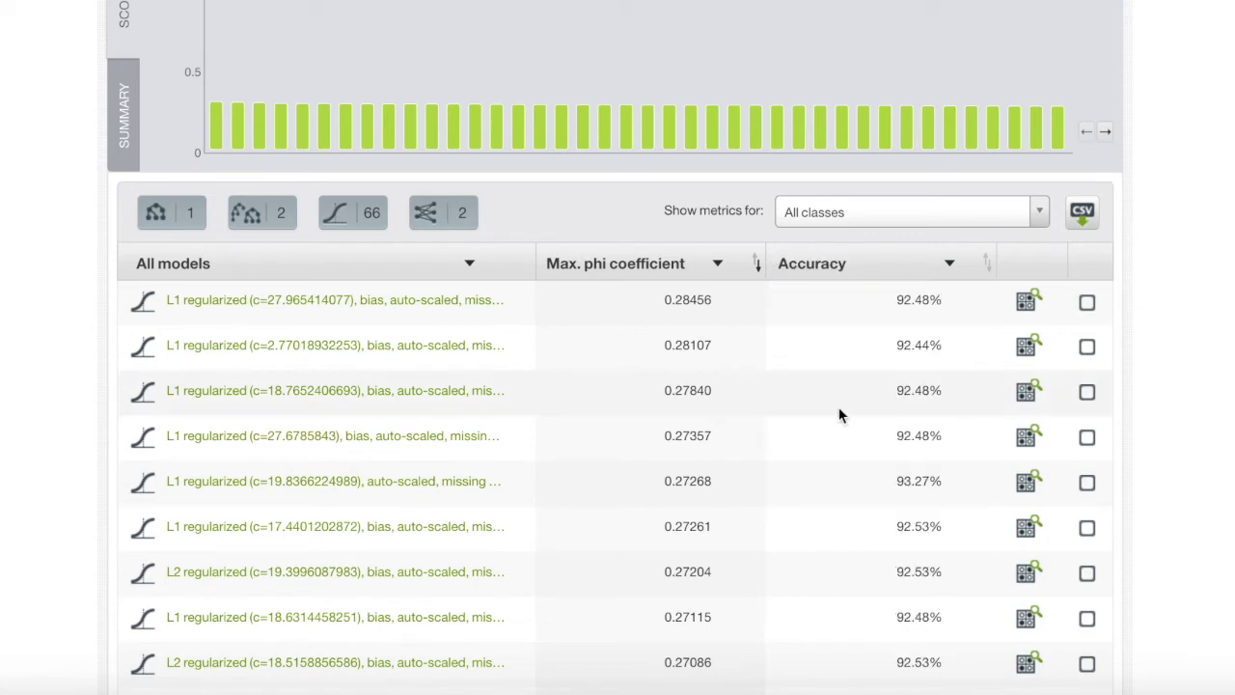
pyautogui.click(890, 269)
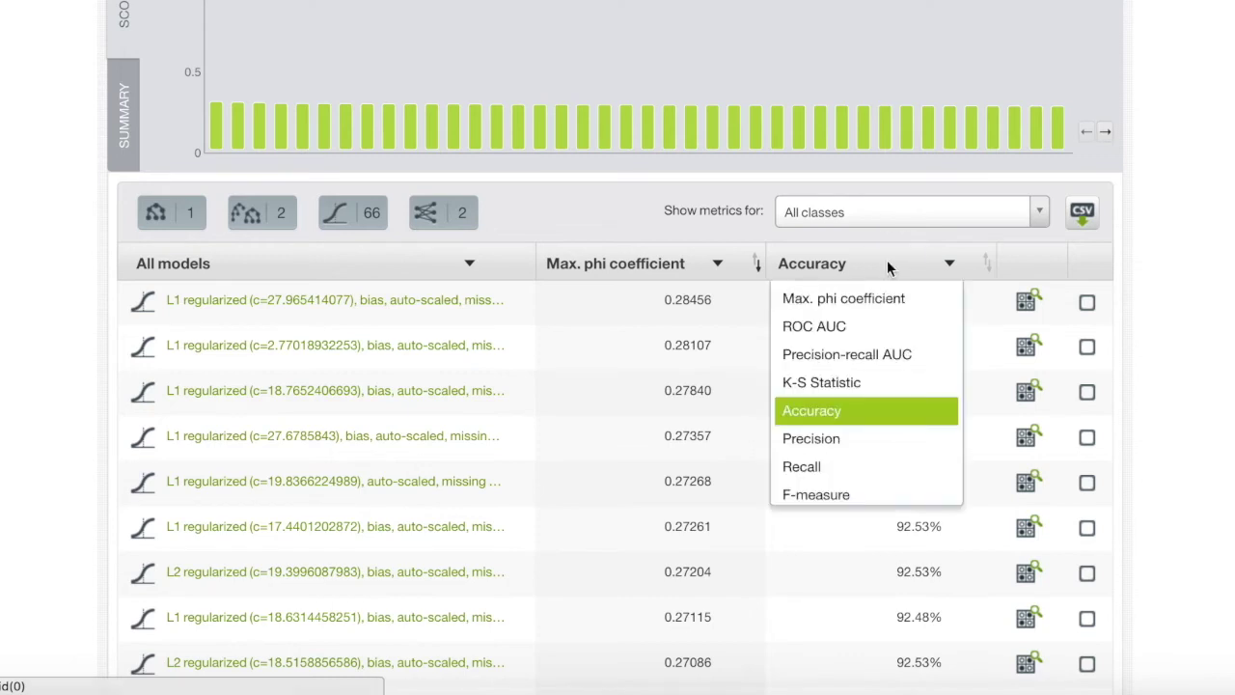
pyautogui.click(884, 330)
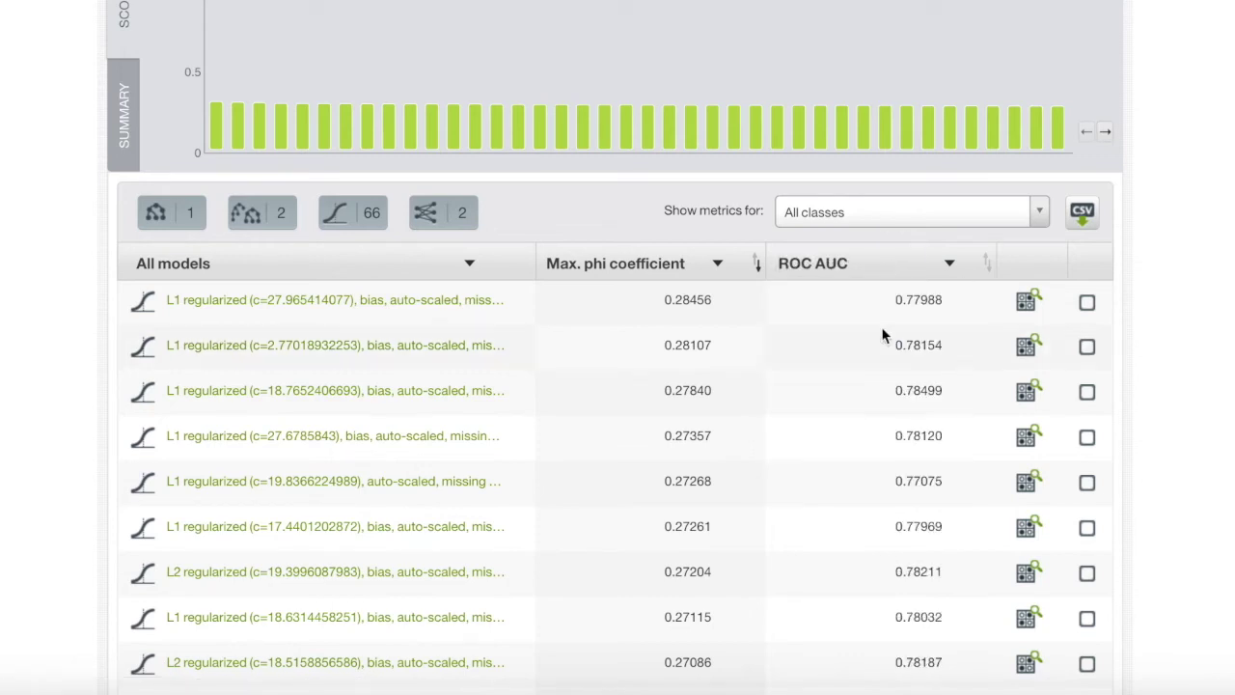
# Open the top-ranked logistic regression's evaluation, showing 92.0% accuracy and 0.9582 F-measure.
pyautogui.click(1031, 303)
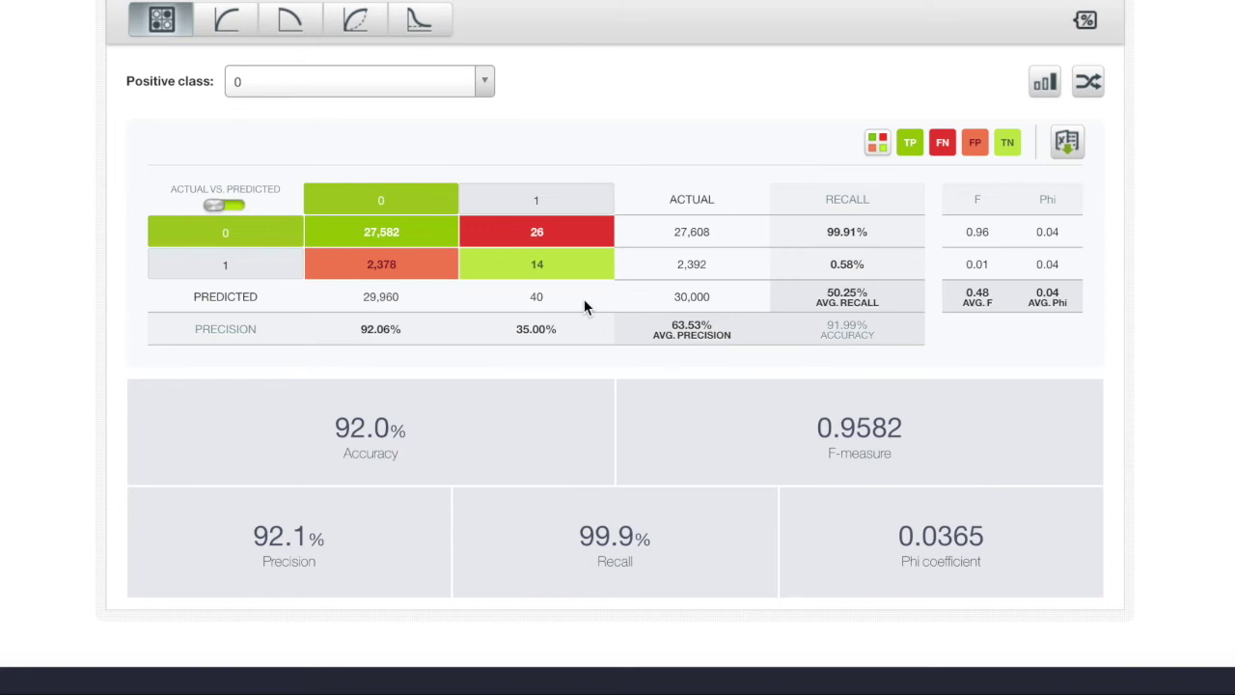
# On the ROC curve view, move the probability threshold to 0% and then up to 92%.
pyautogui.click(228, 21)
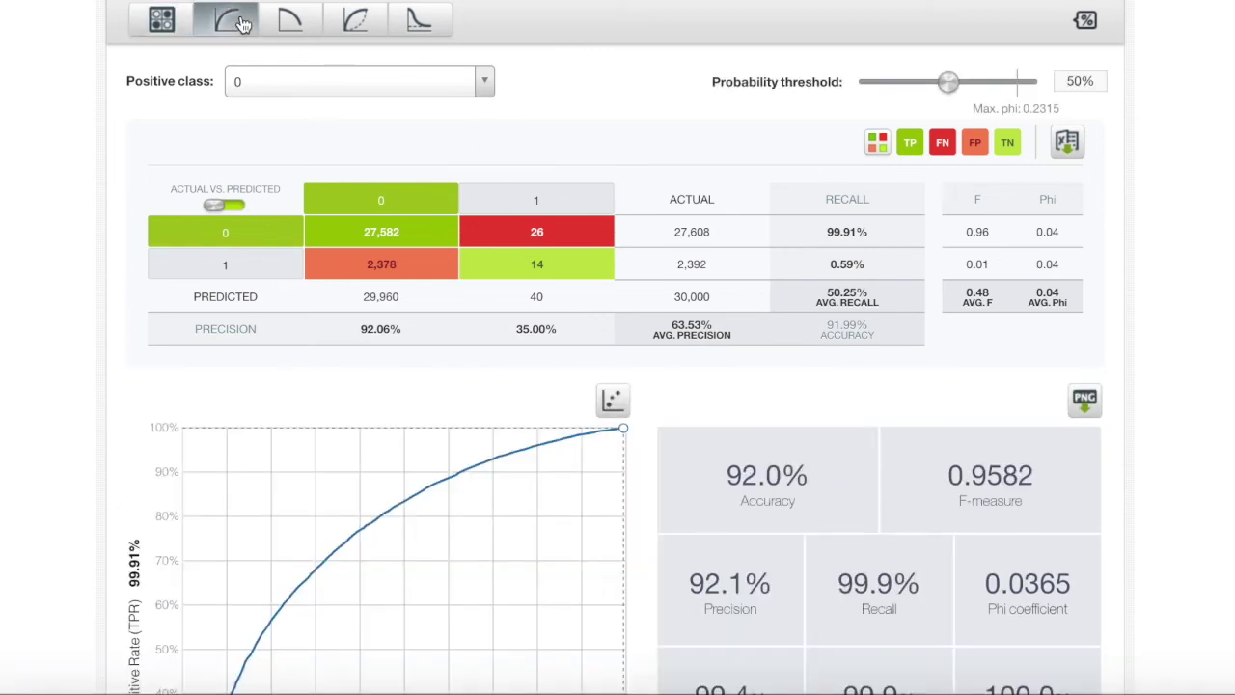
pyautogui.scroll(-1, 680, 104)
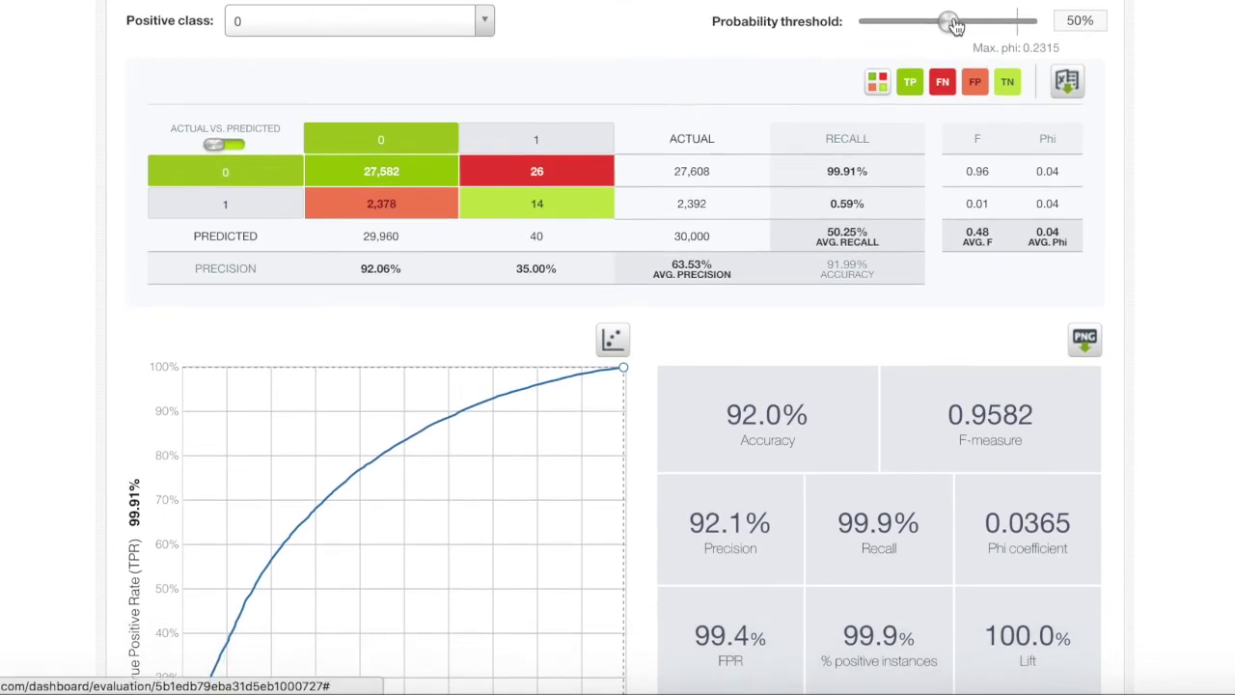
pyautogui.moveTo(949, 21); pyautogui.dragTo(836, 27)
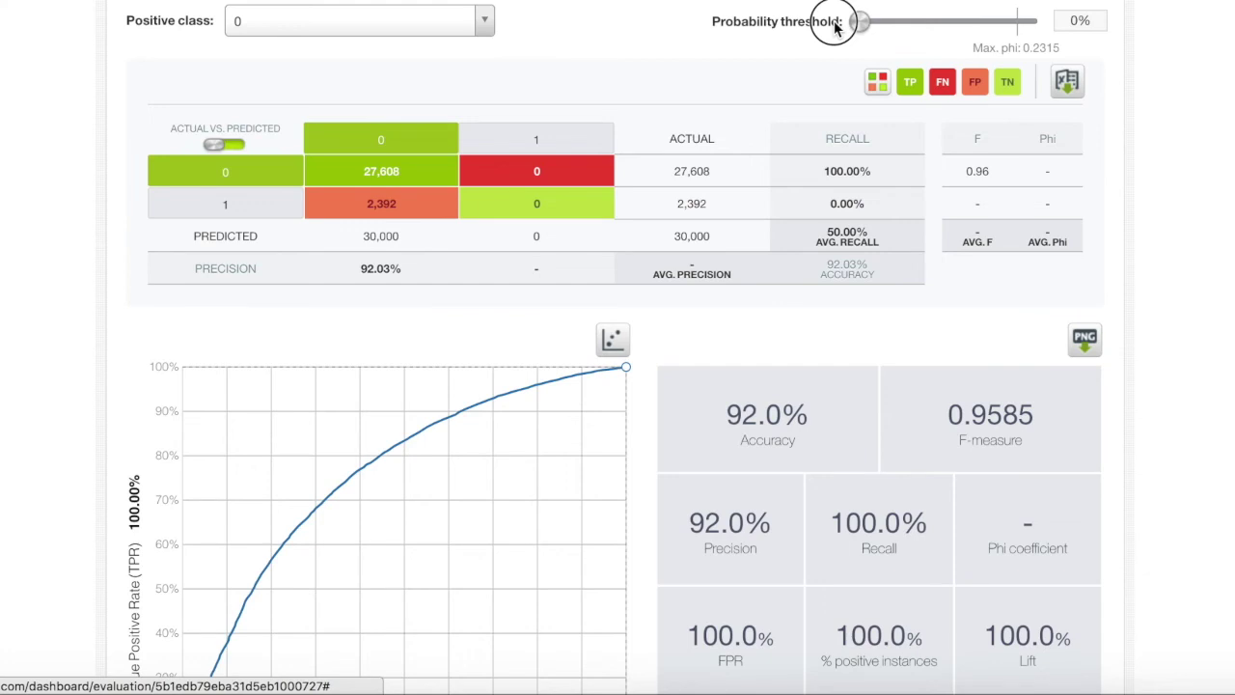
pyautogui.moveTo(861, 24); pyautogui.dragTo(1033, 33)
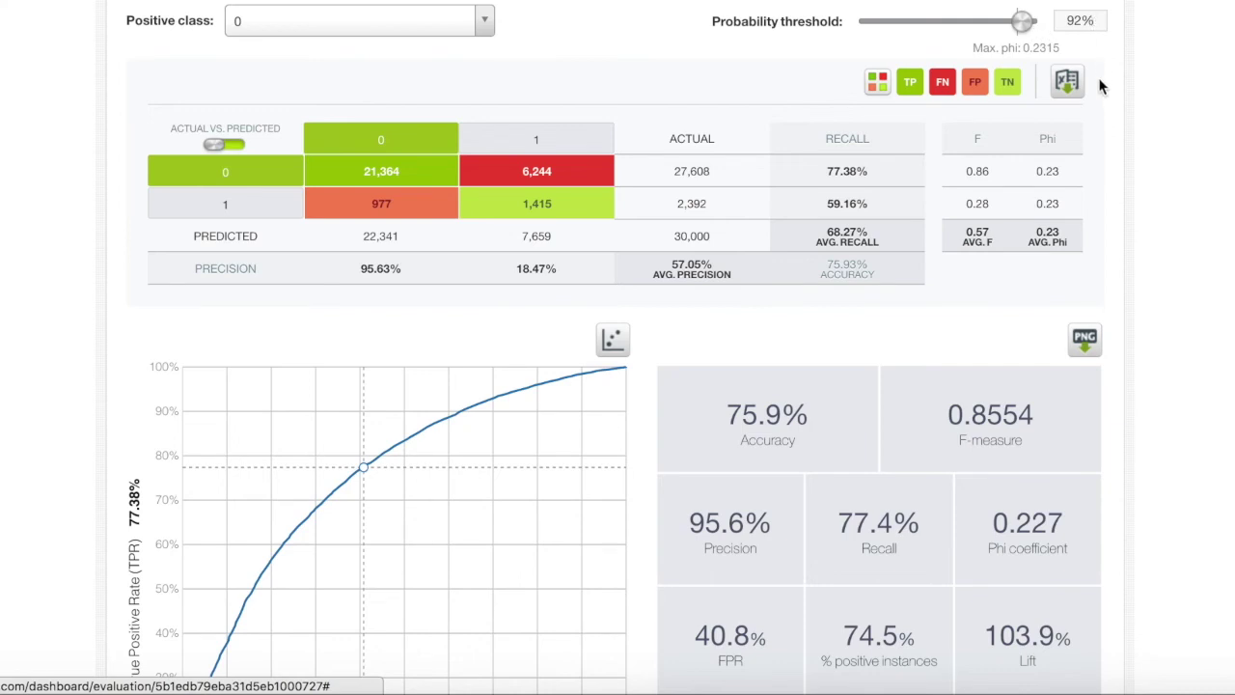
pyautogui.scroll(5, 1101, 87)
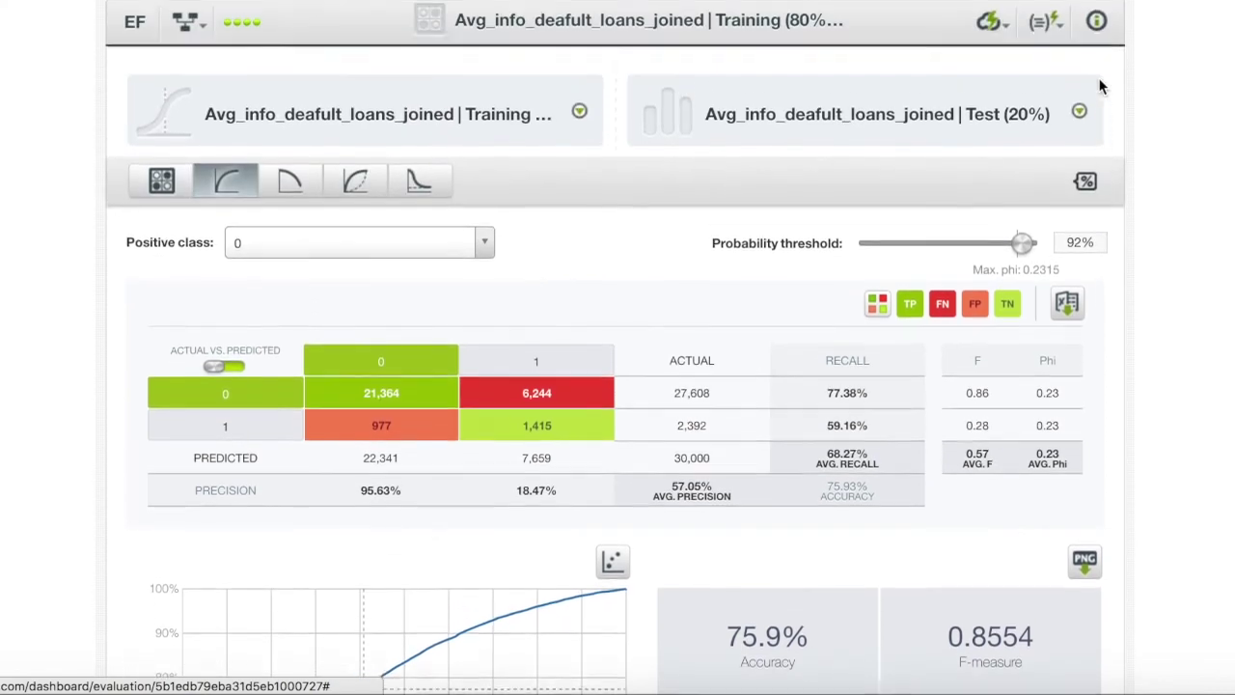
# Via the resource tree, open the logistic regression and choose Batch Prediction from its actions.
pyautogui.scroll(1, 1101, 87)
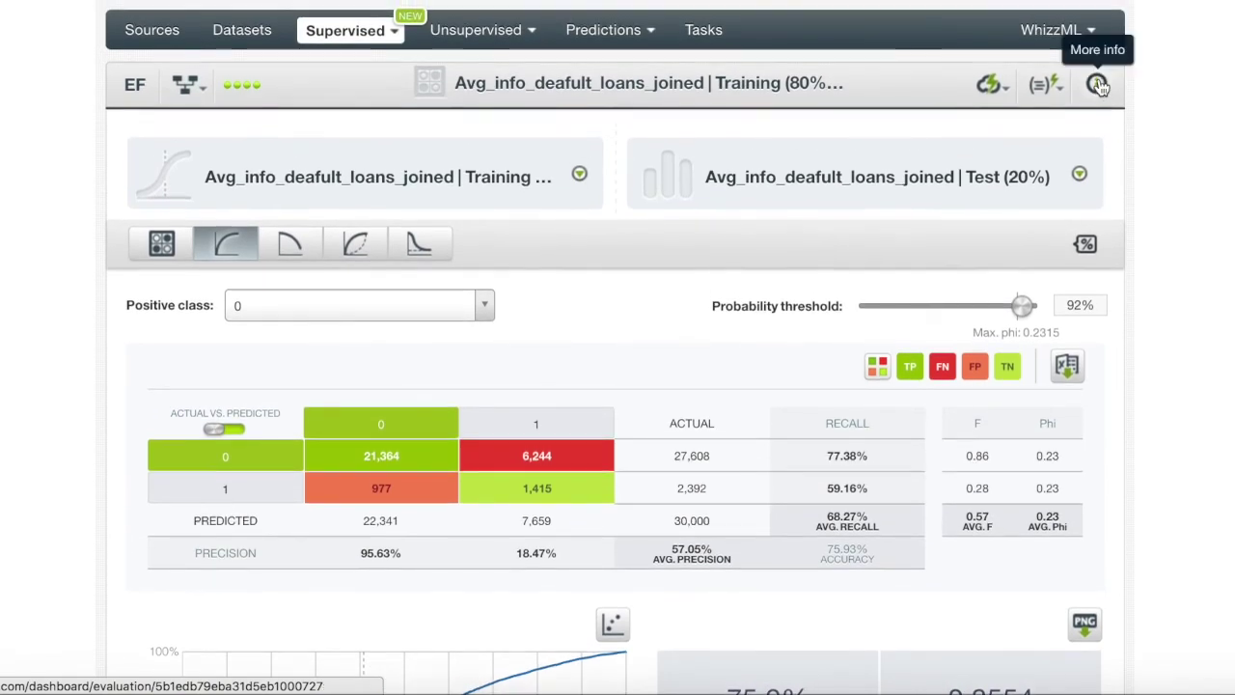
pyautogui.scroll(2, 814, 292)
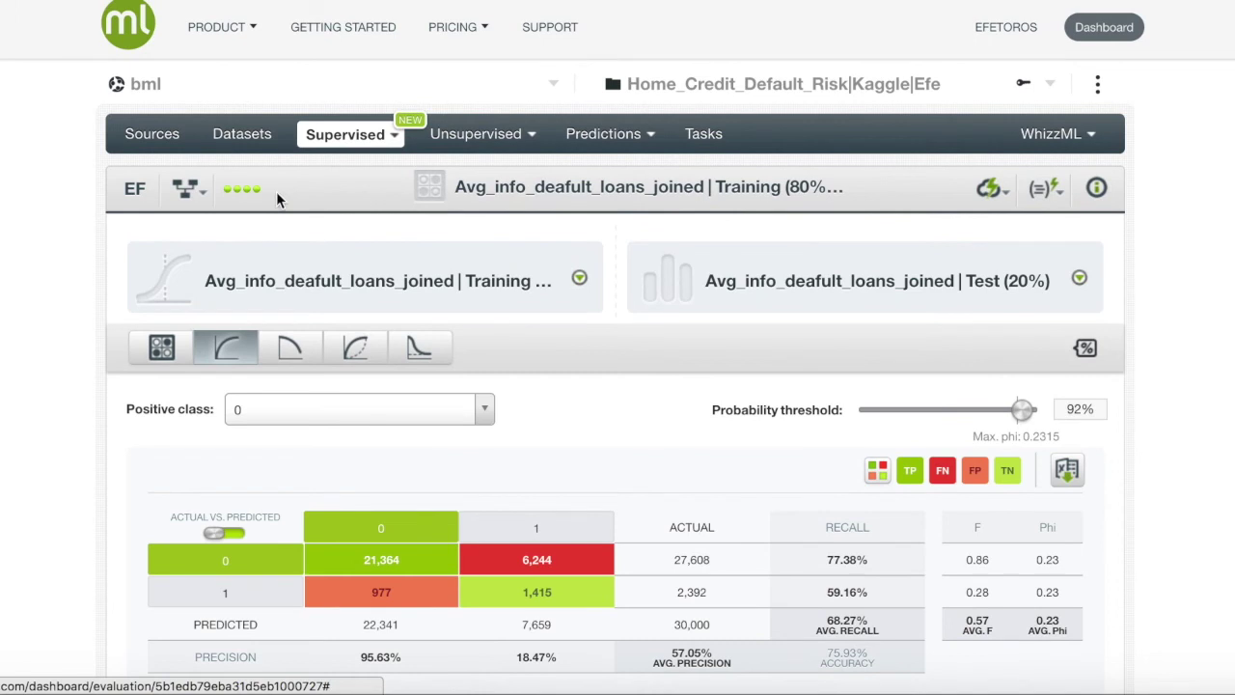
pyautogui.click(186, 189)
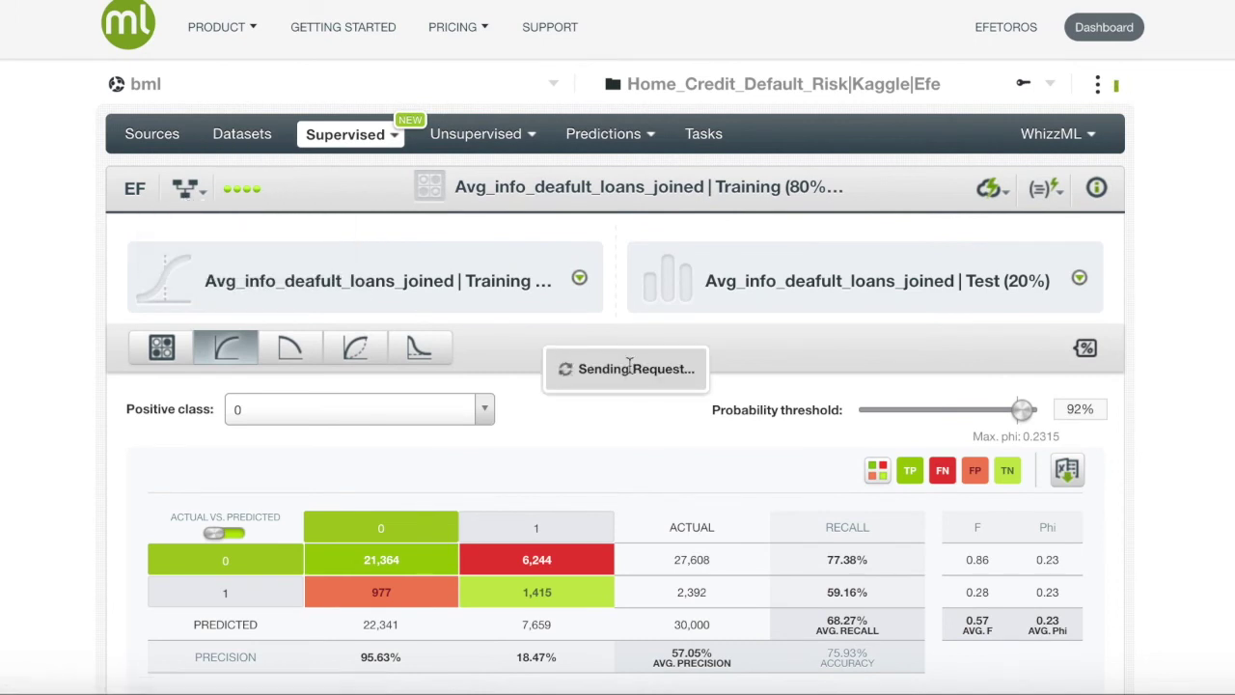
pyautogui.scroll(1, 629, 367)
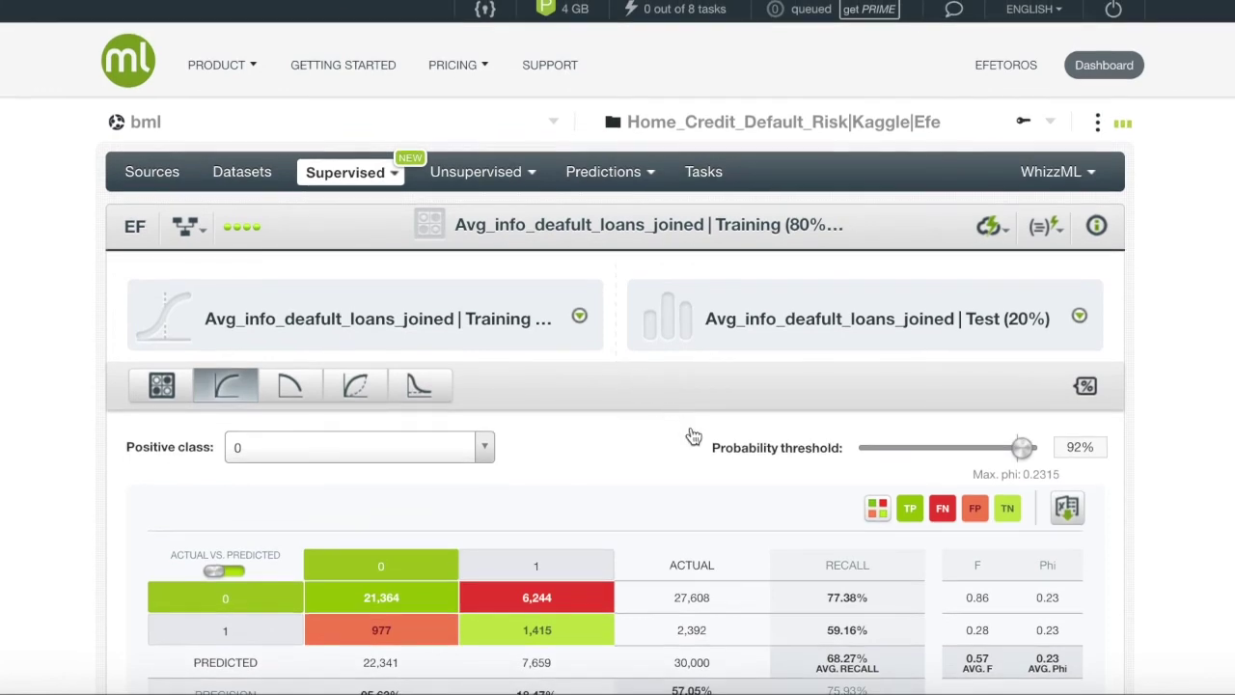
pyautogui.scroll(-1, 693, 436)
pyautogui.scroll(-2, 693, 436)
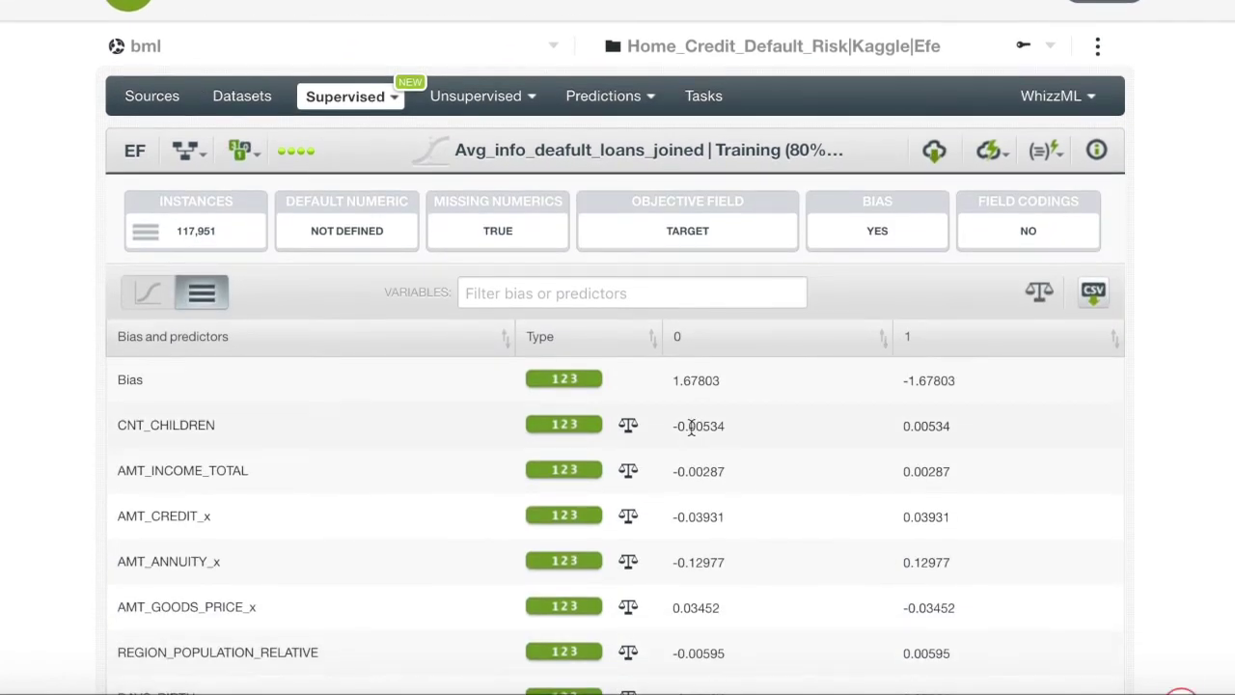
pyautogui.click(990, 152)
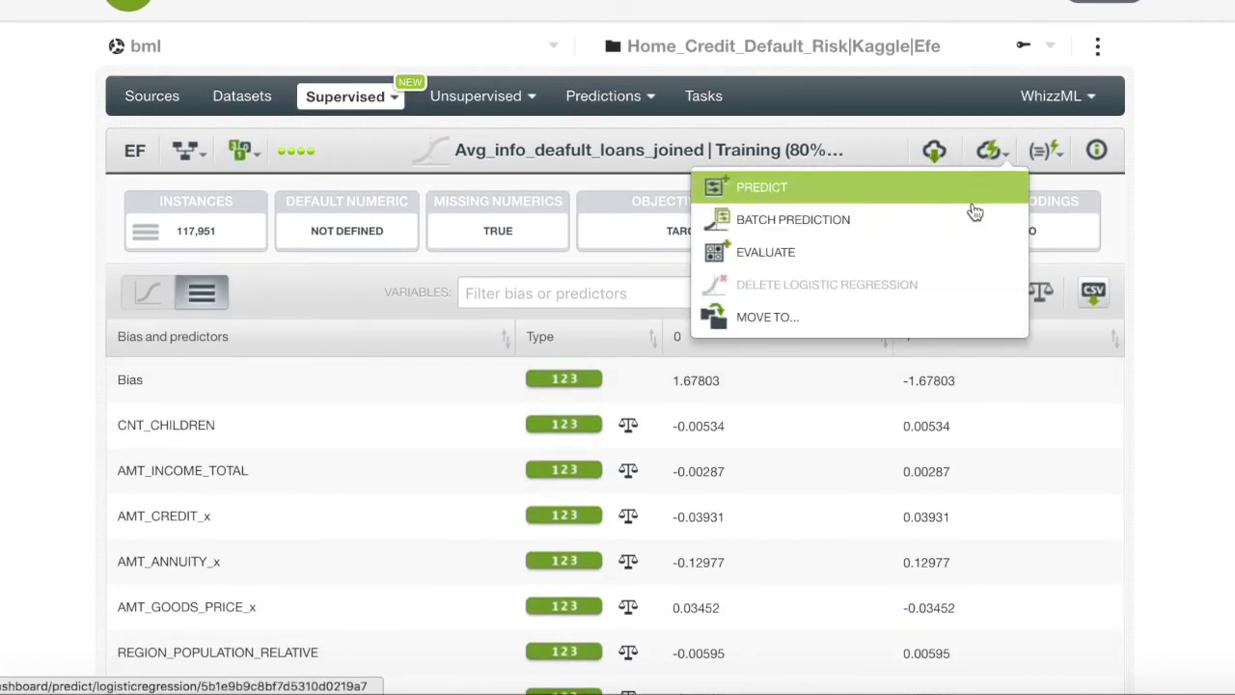
pyautogui.click(974, 217)
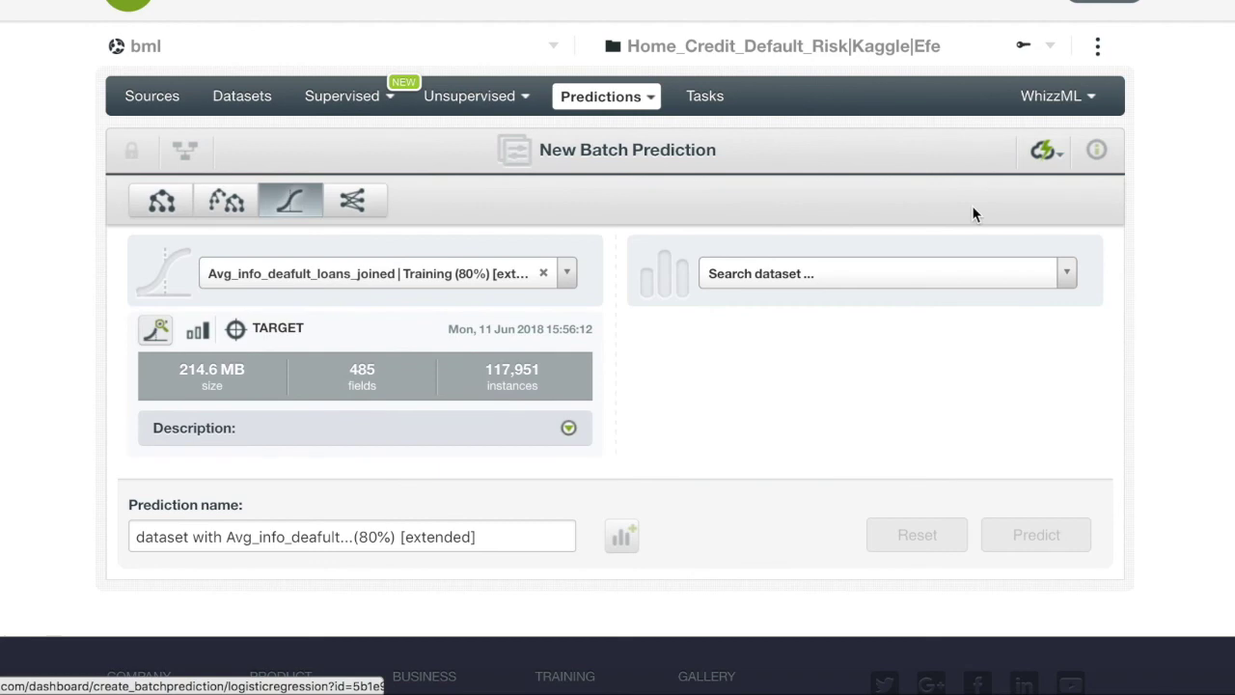
# Search for 'modi' and select modified_test_set_3 as the dataset to predict.
pyautogui.click(820, 281)
pyautogui.write('modi')
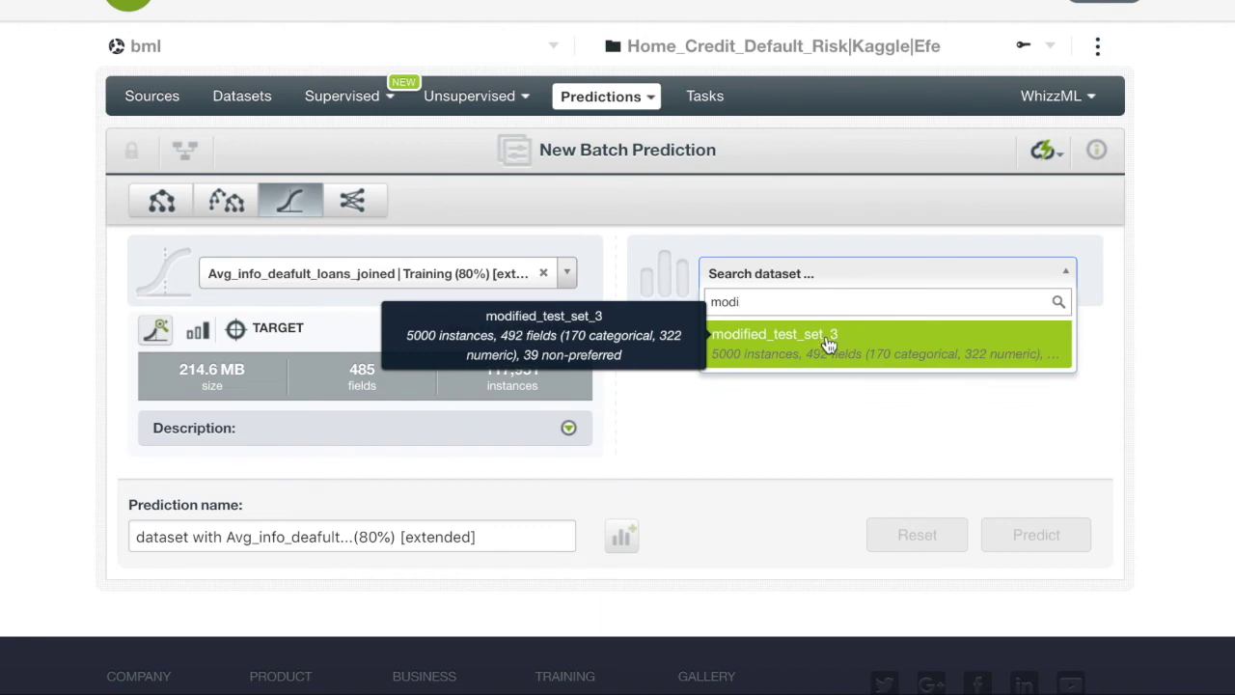
pyautogui.click(827, 337)
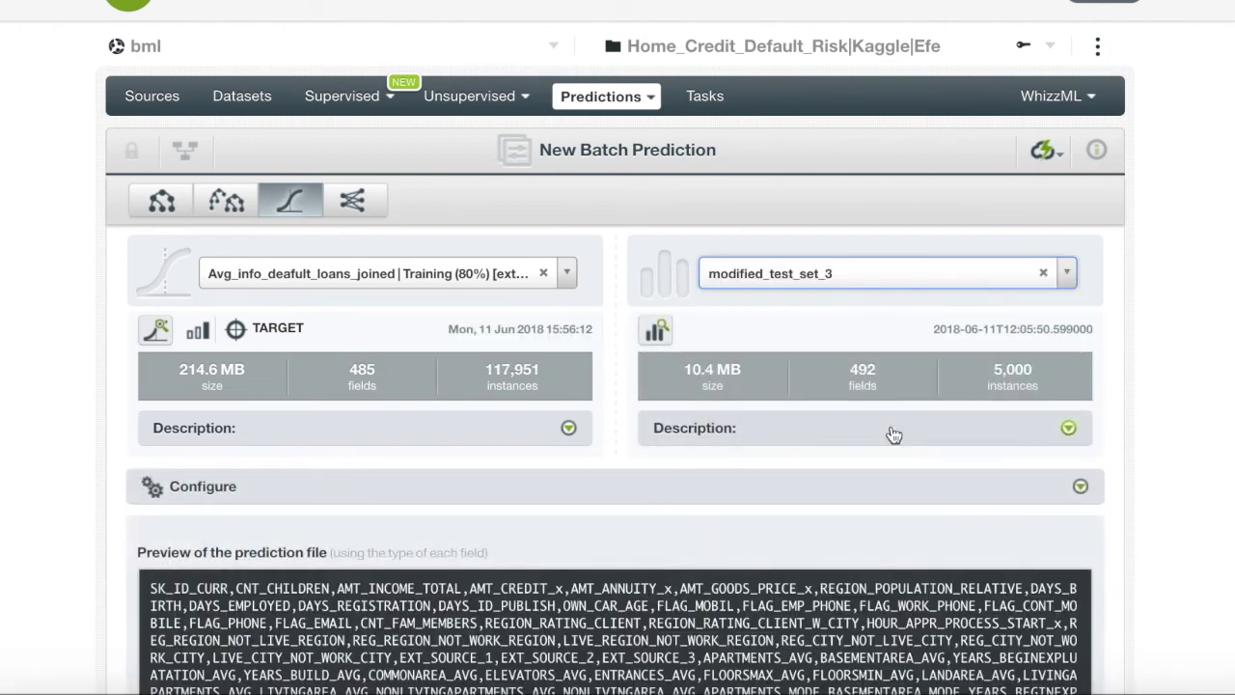
pyautogui.scroll(-3, 891, 430)
# In the configuration, set positive class 0 and a 92% probability threshold.
pyautogui.click(932, 255)
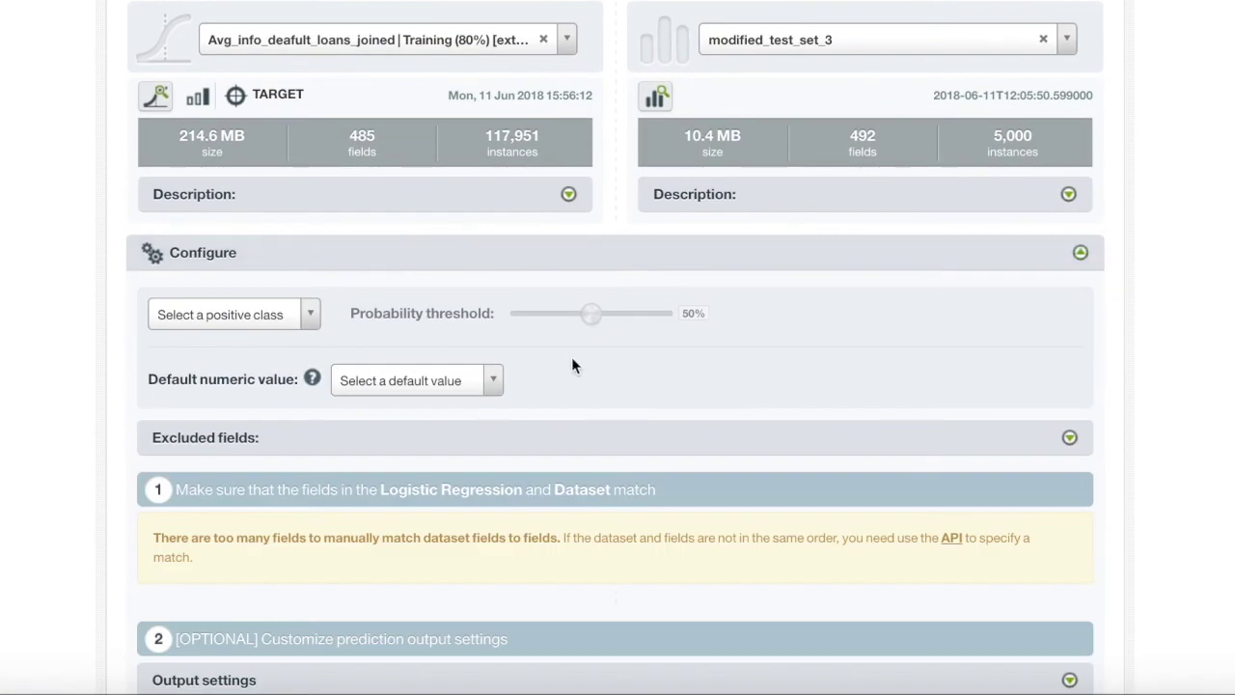
pyautogui.click(290, 318)
pyautogui.click(231, 344)
pyautogui.moveTo(591, 313); pyautogui.dragTo(659, 325)
# Run the batch prediction and download its results as CSV.
pyautogui.scroll(-10, 657, 319)
pyautogui.click(1052, 461)
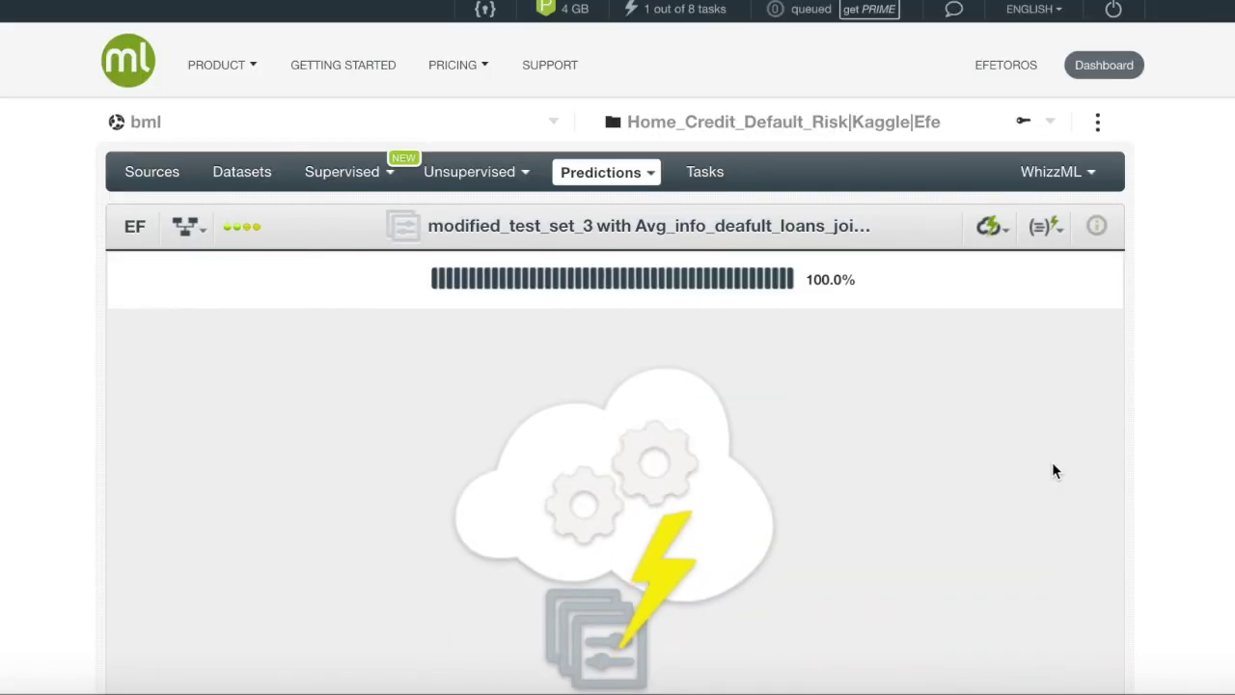
pyautogui.scroll(-2, 1054, 473)
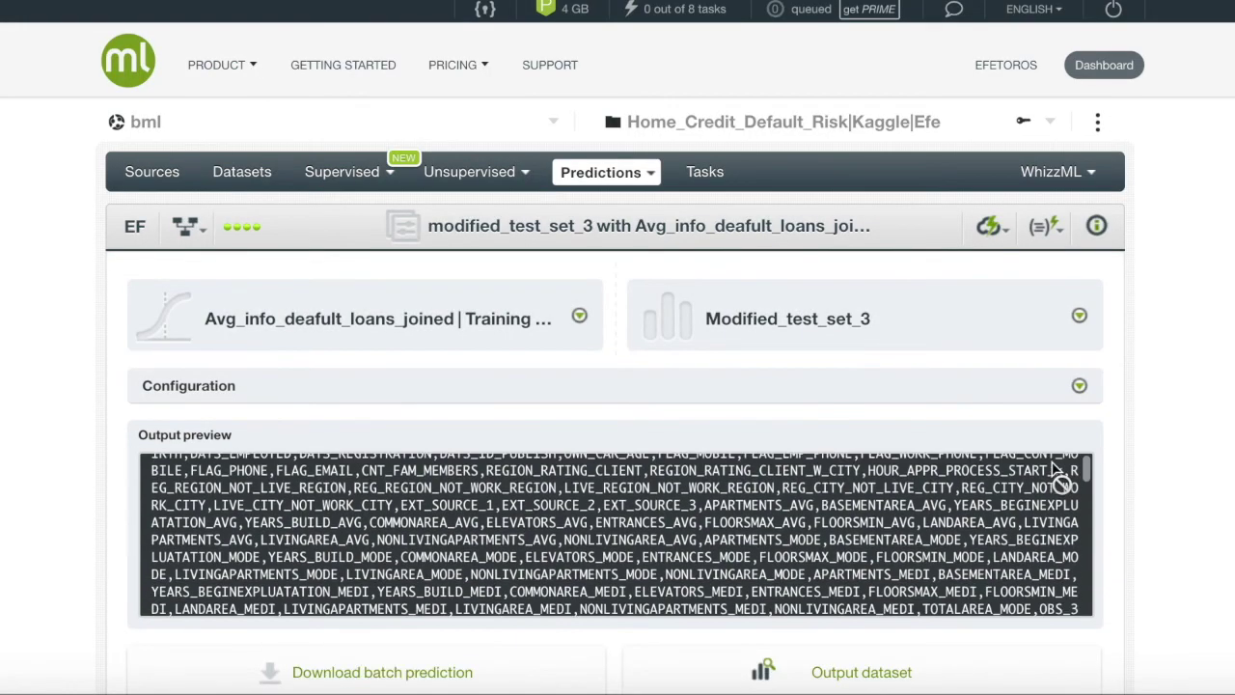
pyautogui.scroll(-3, 1182, 495)
pyautogui.click(430, 509)
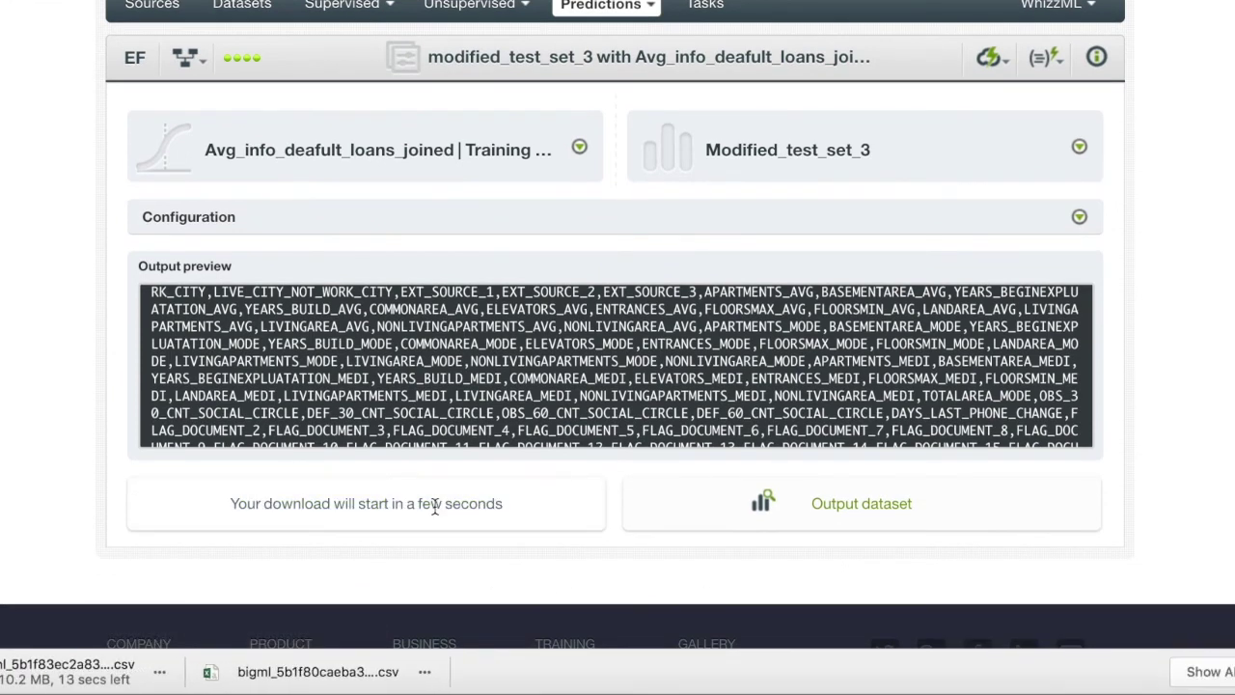
# Open the prediction CSV in Excel and select TARGET column RY, summing 1166 over 5001 cells.
pyautogui.click(126, 673)
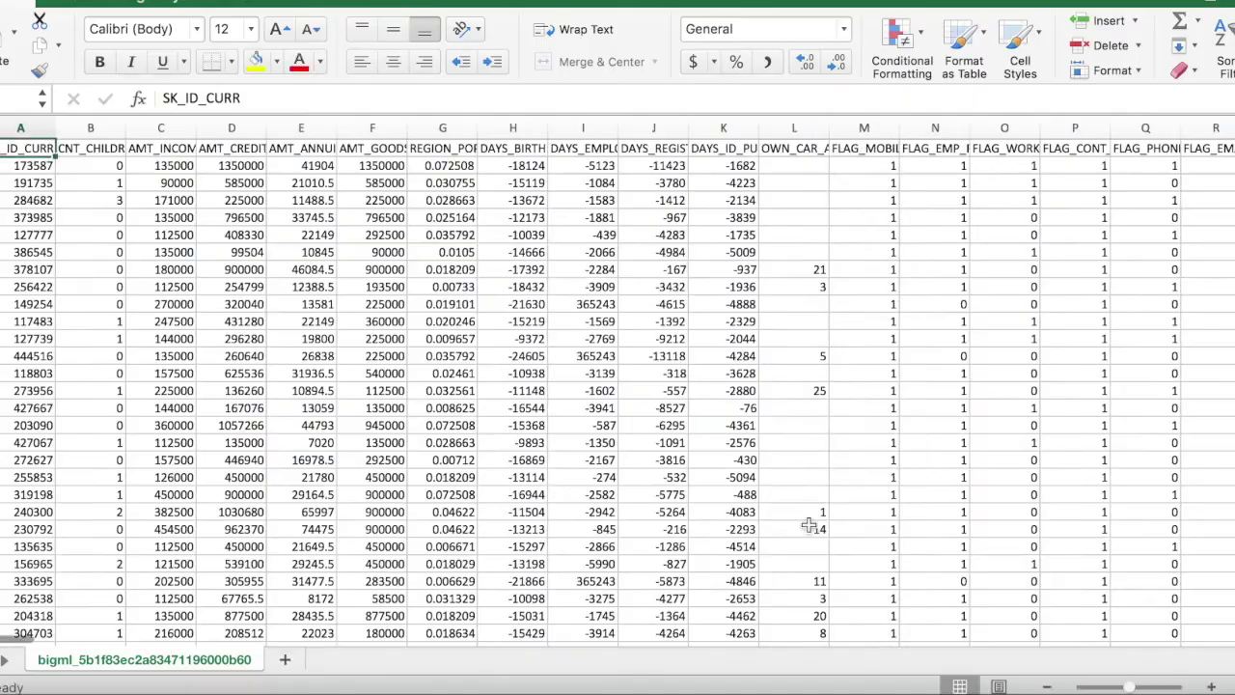
pyautogui.hscroll(20, 513, 606)
pyautogui.hscroll(20, 840, 490)
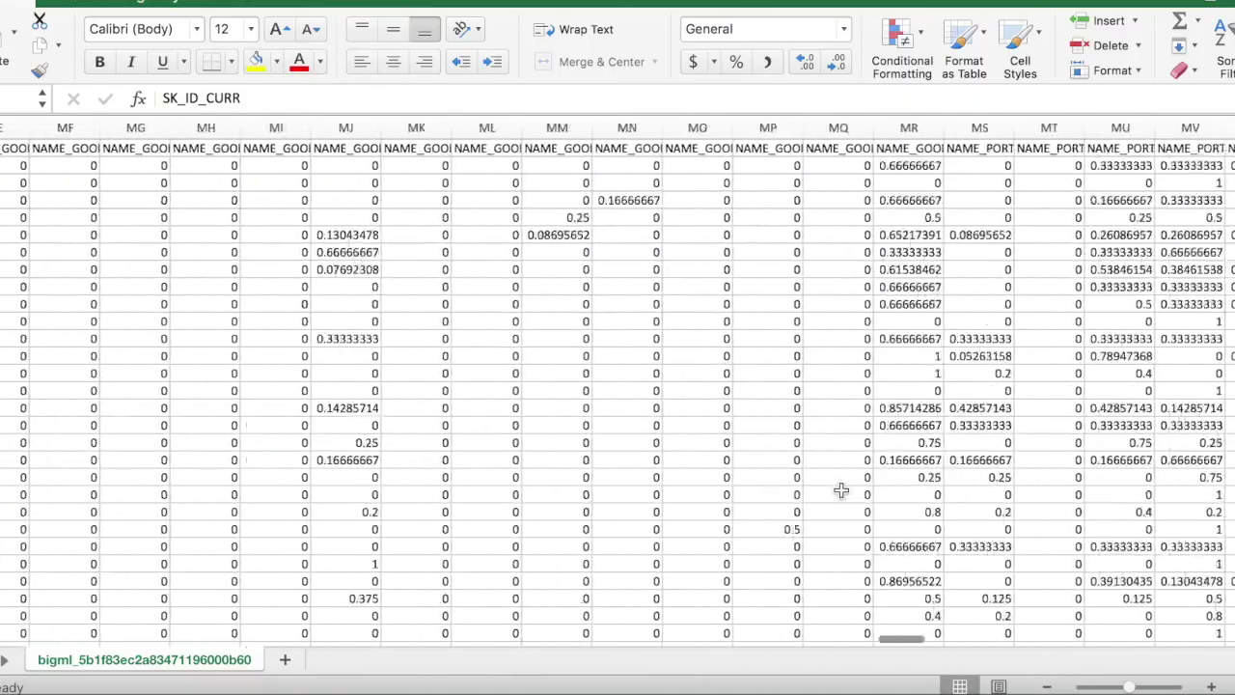
pyautogui.hscroll(15, 842, 490)
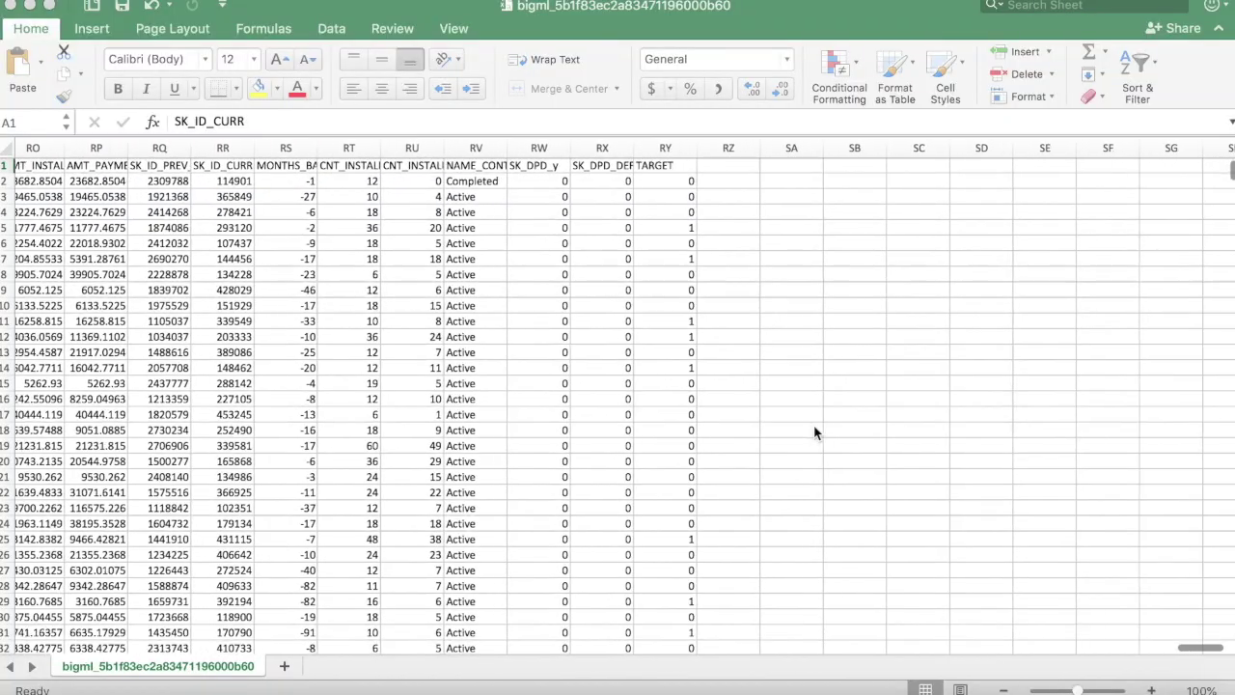
pyautogui.hscroll(1, 815, 430)
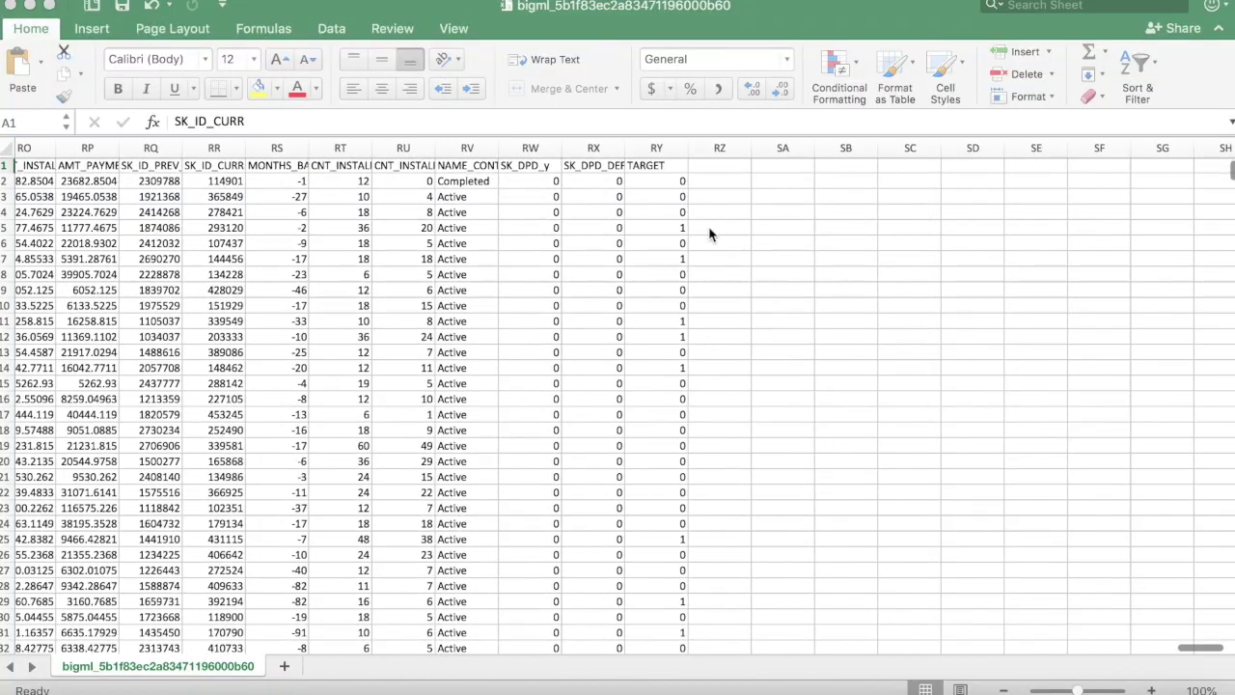
pyautogui.click(675, 149)
pyautogui.click(674, 149)
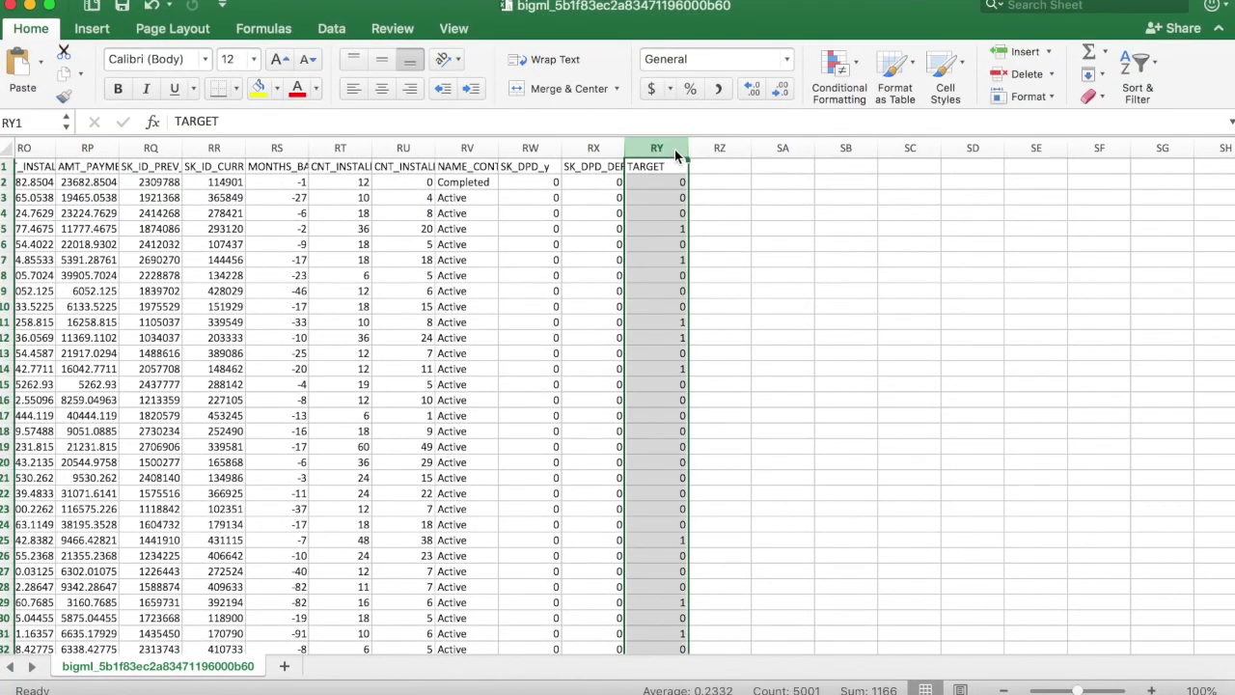